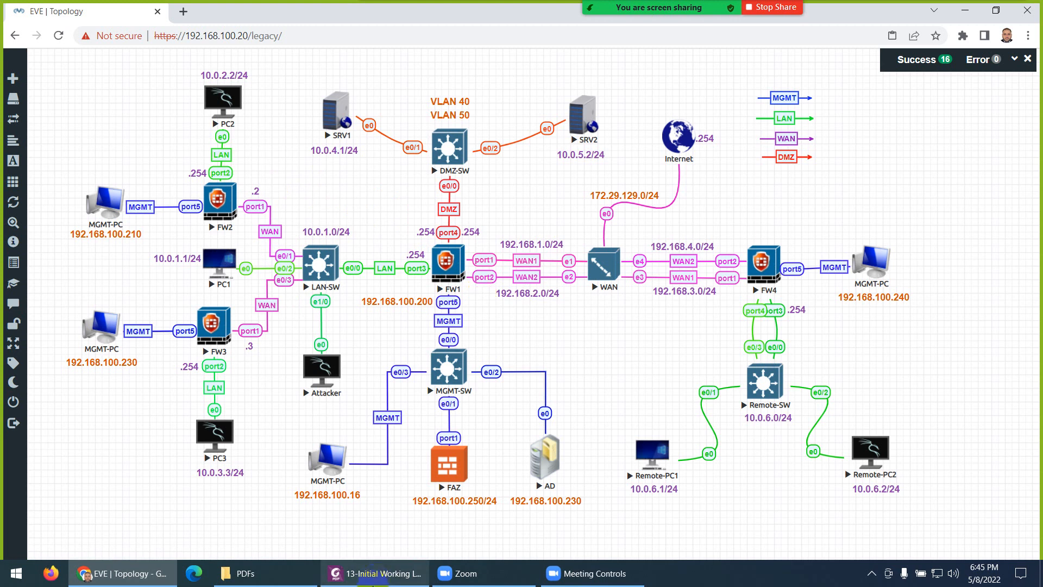
Step: Review the lab diagram PDF, then briefly open and close the WAN router's console
{"action": "left_click", "coordinate": [376, 574]}
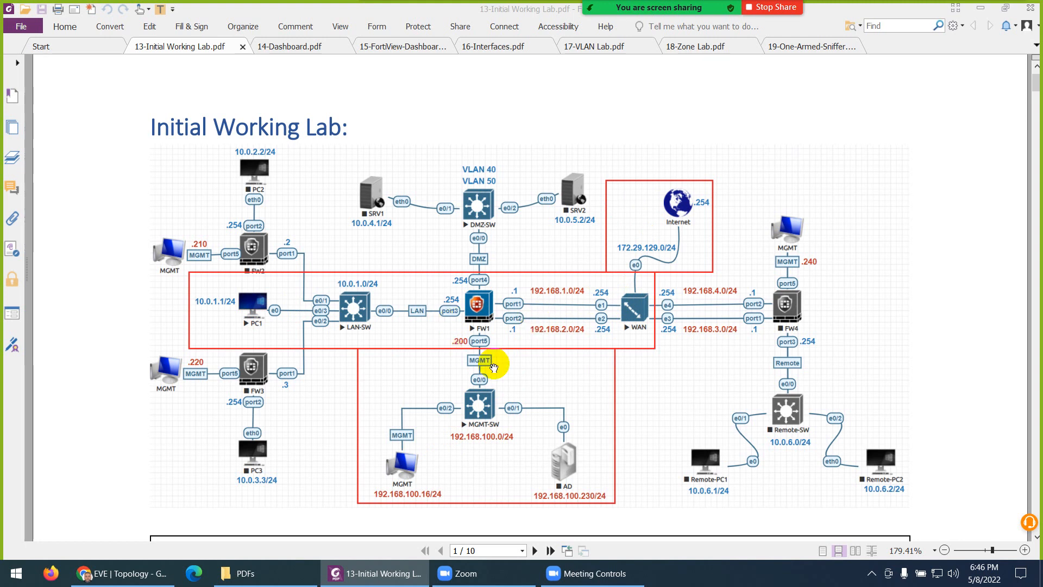
{"action": "left_click", "coordinate": [109, 573]}
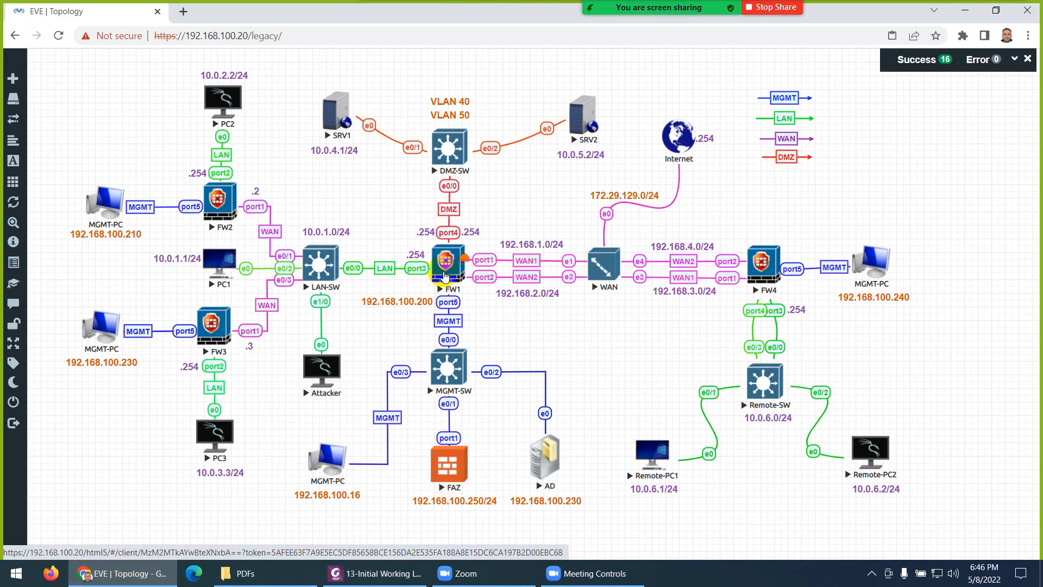
{"action": "left_click", "coordinate": [444, 276]}
{"action": "left_click", "coordinate": [601, 273]}
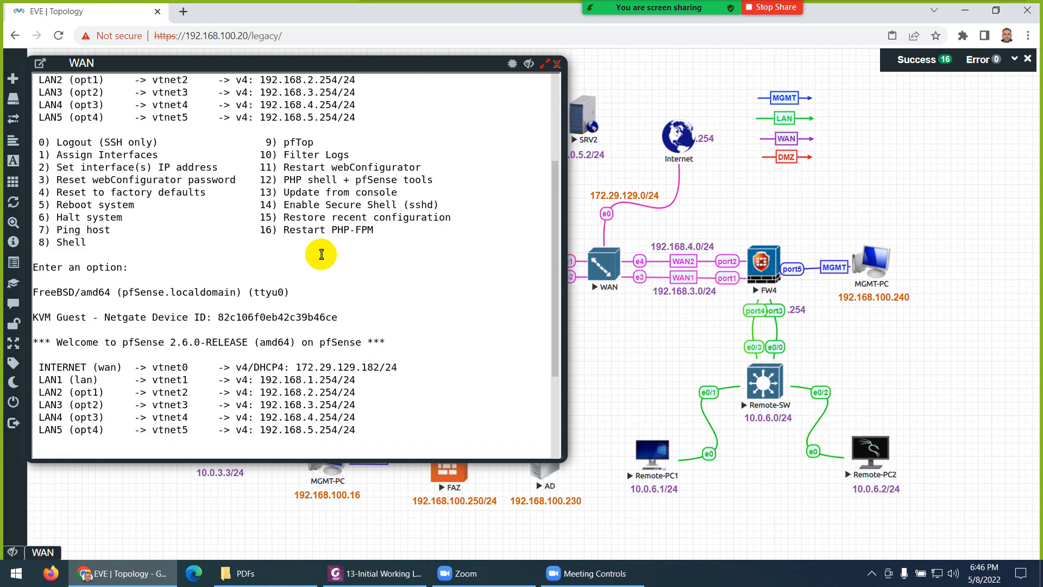
{"action": "left_click_drag", "start_coordinate": [261, 242], "coordinate": [331, 256]}
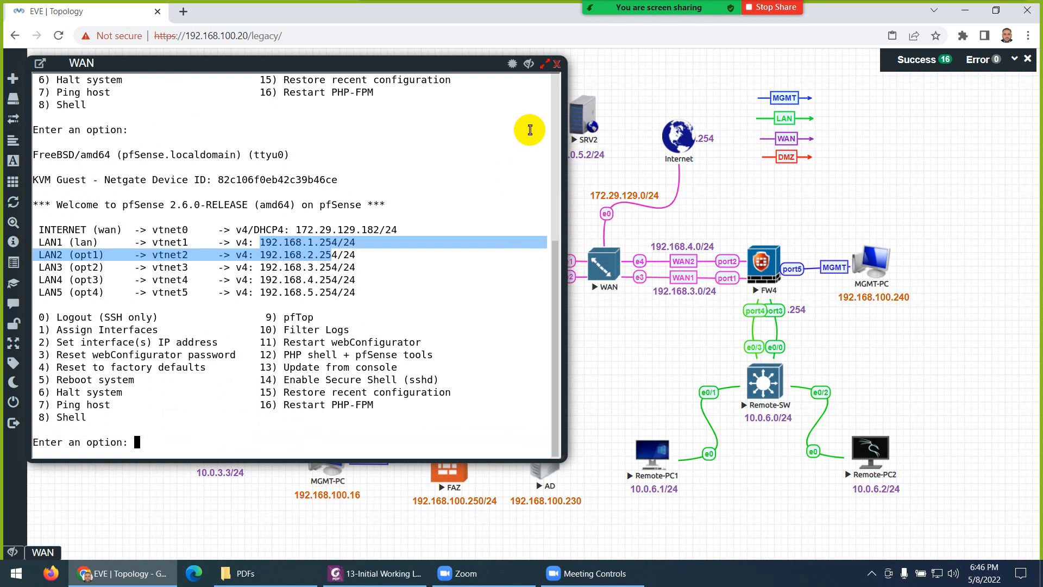
{"action": "left_click", "coordinate": [557, 63]}
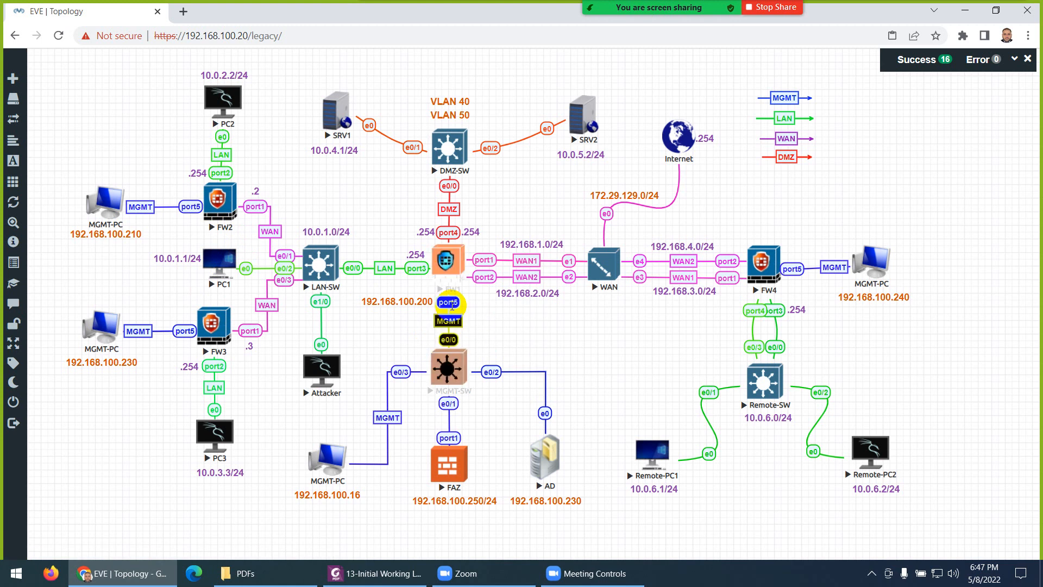
Step: Inspect MGMT-PC's network settings and close them without changes
{"action": "right_click", "coordinate": [327, 458]}
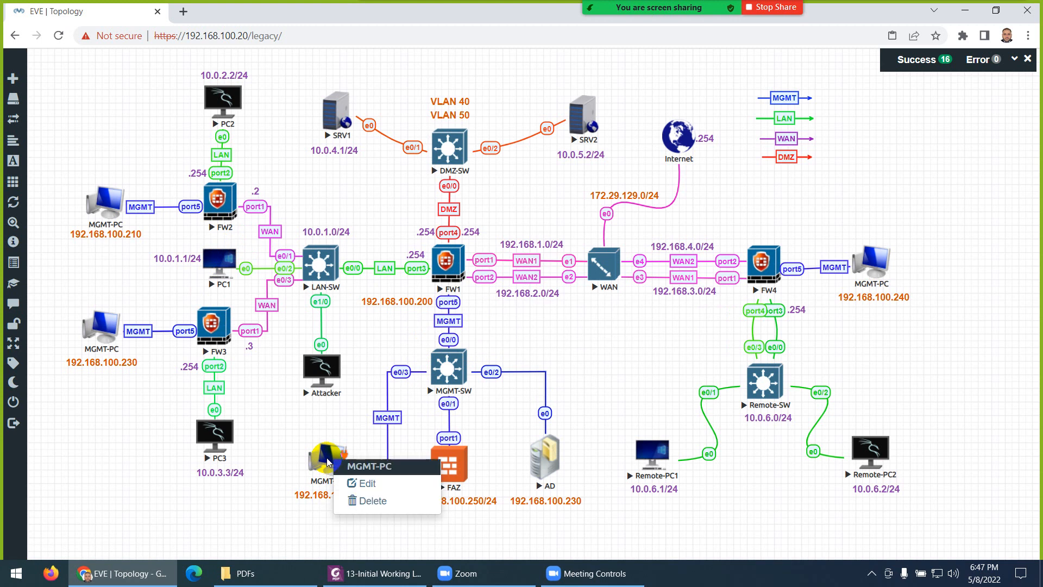
{"action": "left_click", "coordinate": [348, 481]}
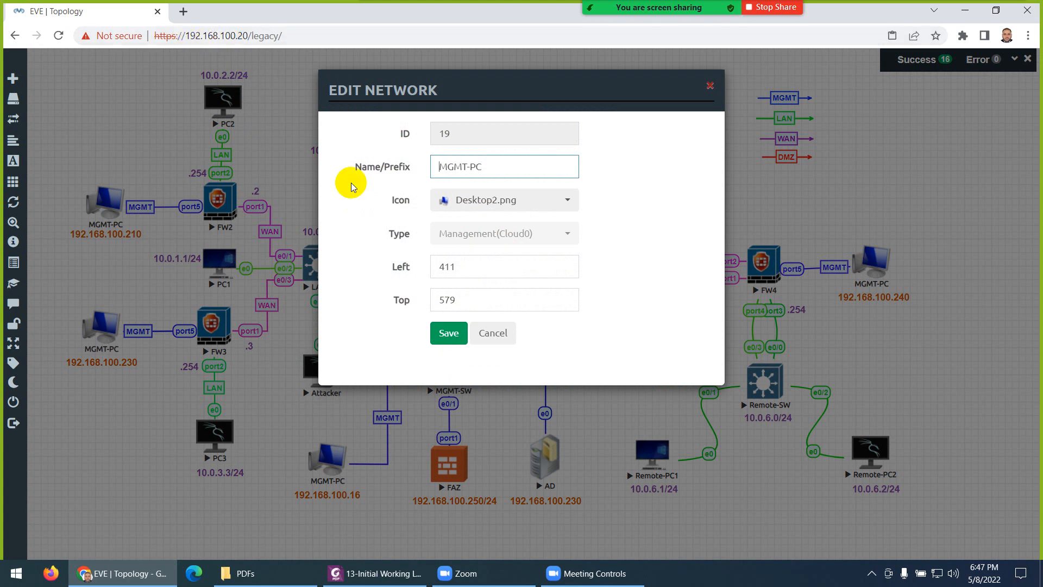
{"action": "left_click", "coordinate": [493, 334]}
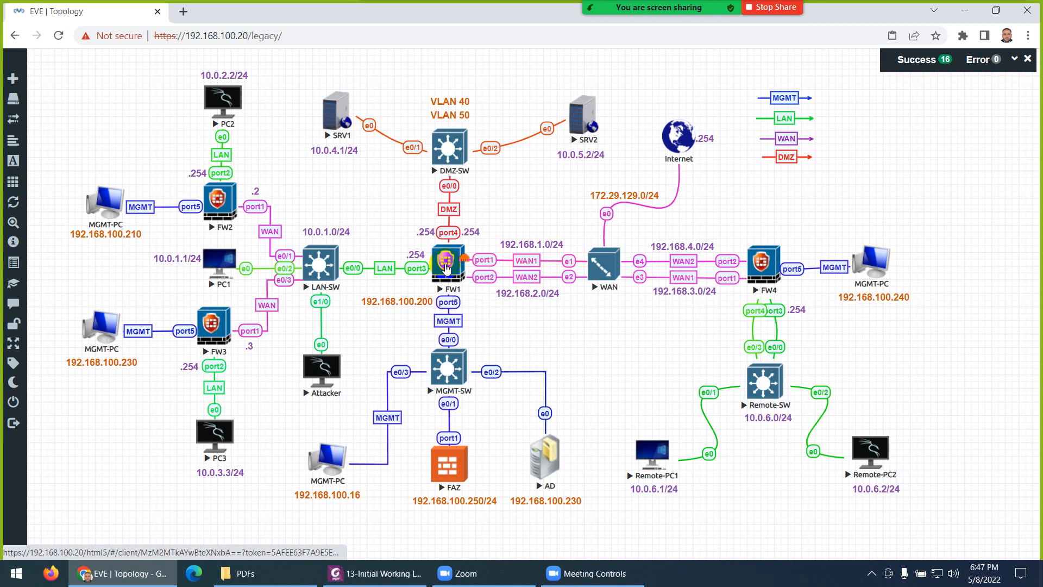
Step: Log in to FW1's console as admin with an empty password and set a new password
{"action": "left_click", "coordinate": [445, 267]}
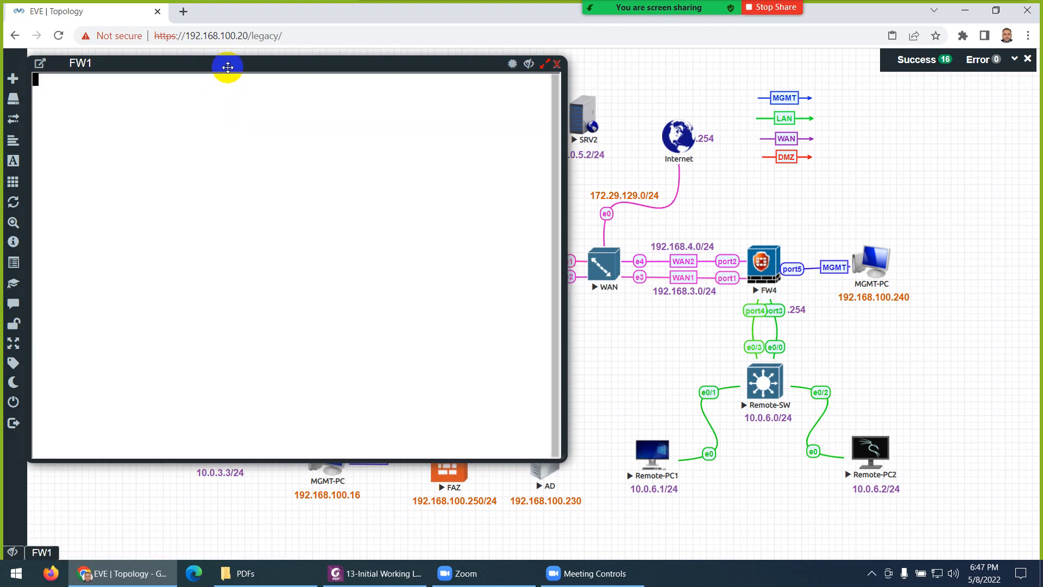
{"action": "left_click_drag", "start_coordinate": [226, 68], "coordinate": [423, 86]}
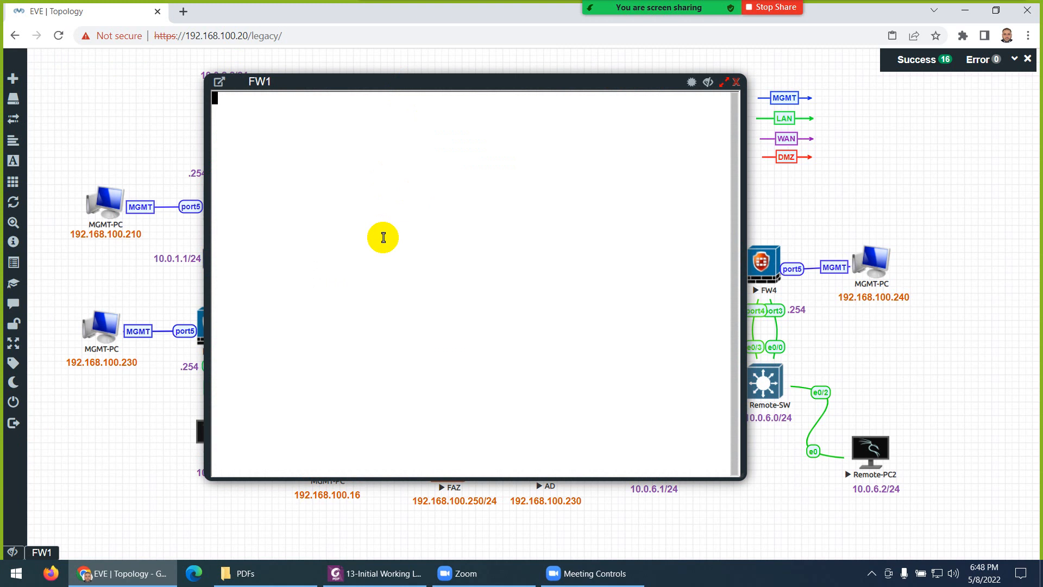
{"action": "key", "text": "Return"}
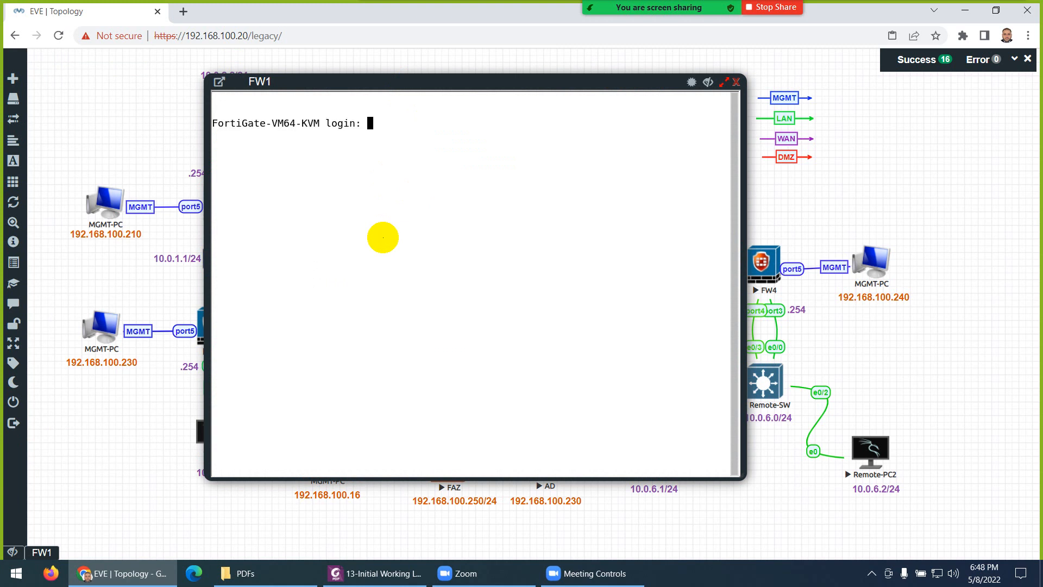
{"action": "type", "text": "admin"}
{"action": "key", "text": "Return"}
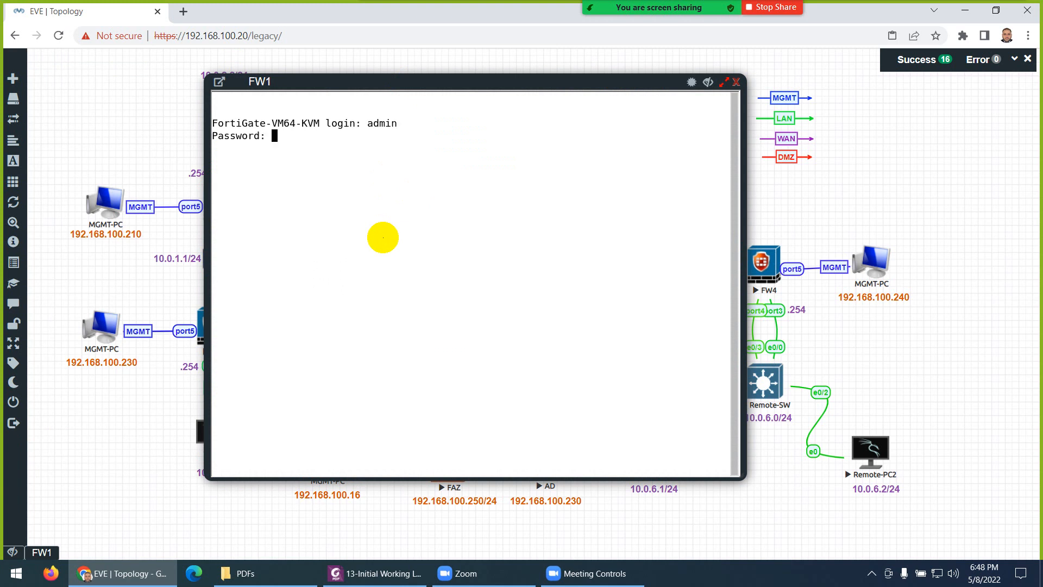
{"action": "key", "text": "Return"}
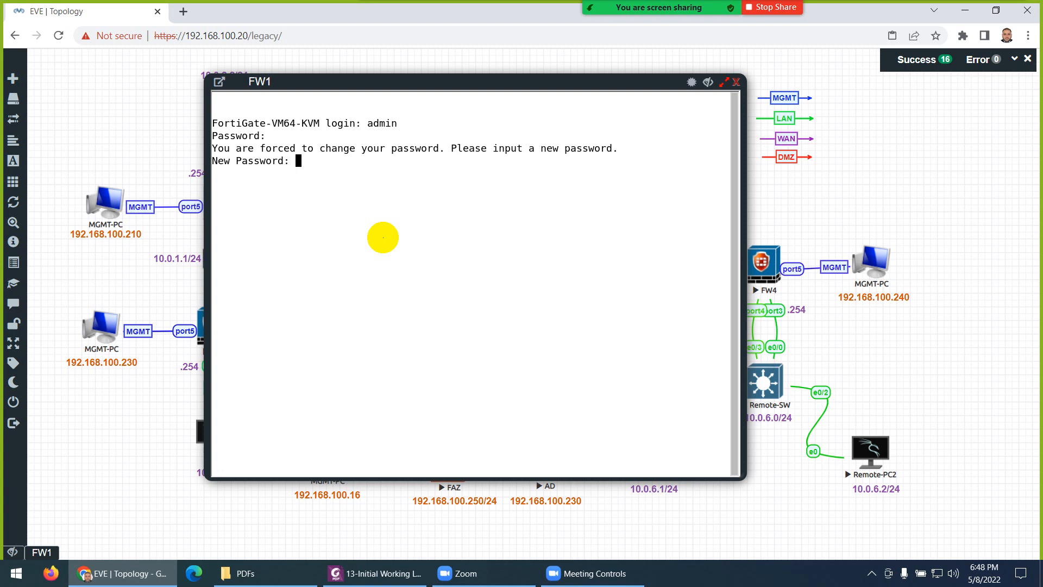
{"action": "key", "text": "Return"}
{"action": "key", "text": "Return"}
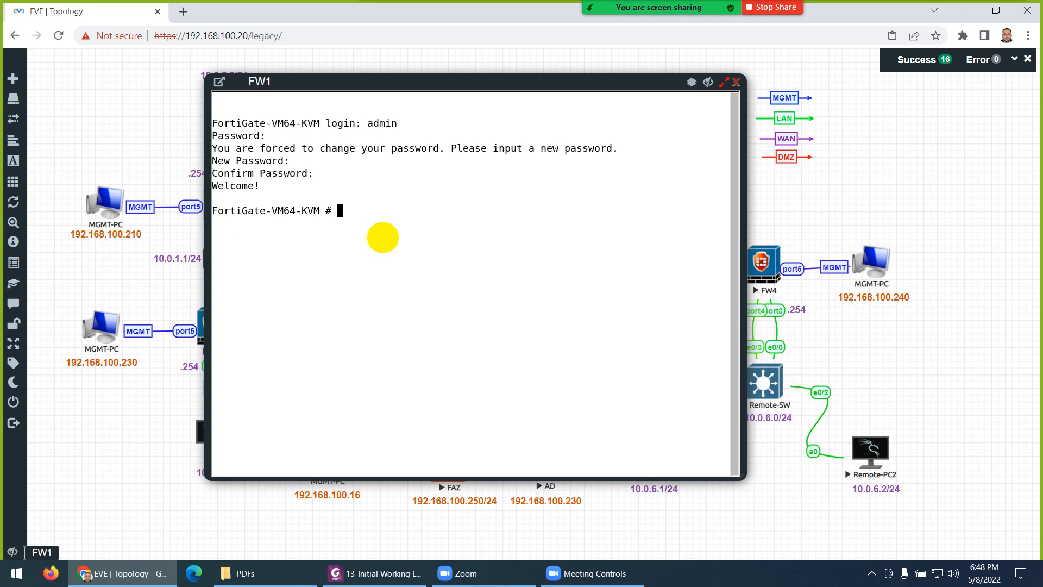
{"action": "type", "text": "show system ike"}
Step: List FW1's system interfaces and note port1's DHCP address 192.168.1.102
{"action": "key", "text": "BackSpace"}
{"action": "key", "text": "BackSpace"}
{"action": "key", "text": "BackSpace"}
{"action": "type", "text": "int"}
{"action": "key", "text": "Tab"}
{"action": "key", "text": "question"}
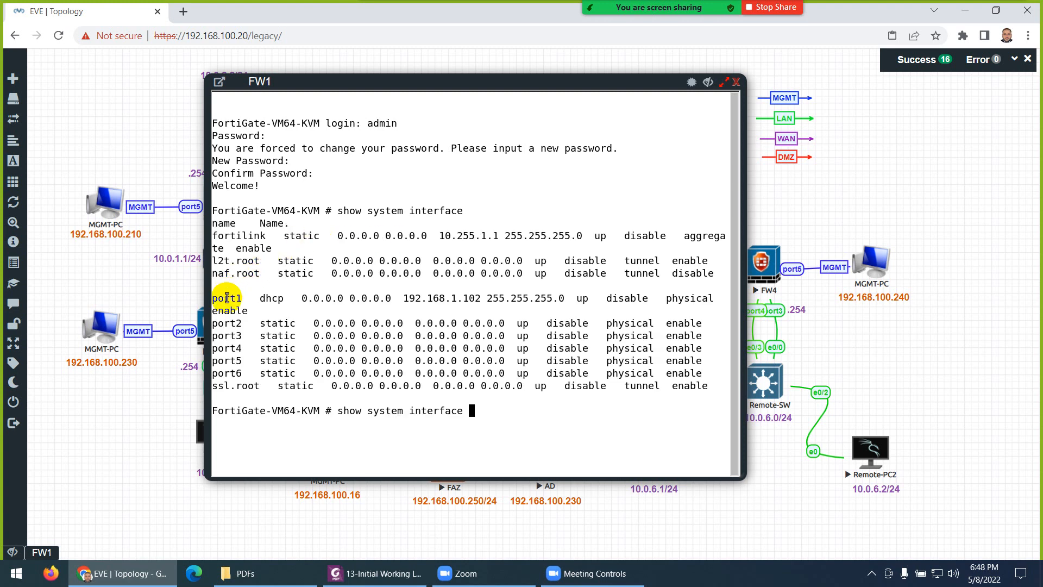
{"action": "left_click_drag", "start_coordinate": [253, 297], "coordinate": [228, 297]}
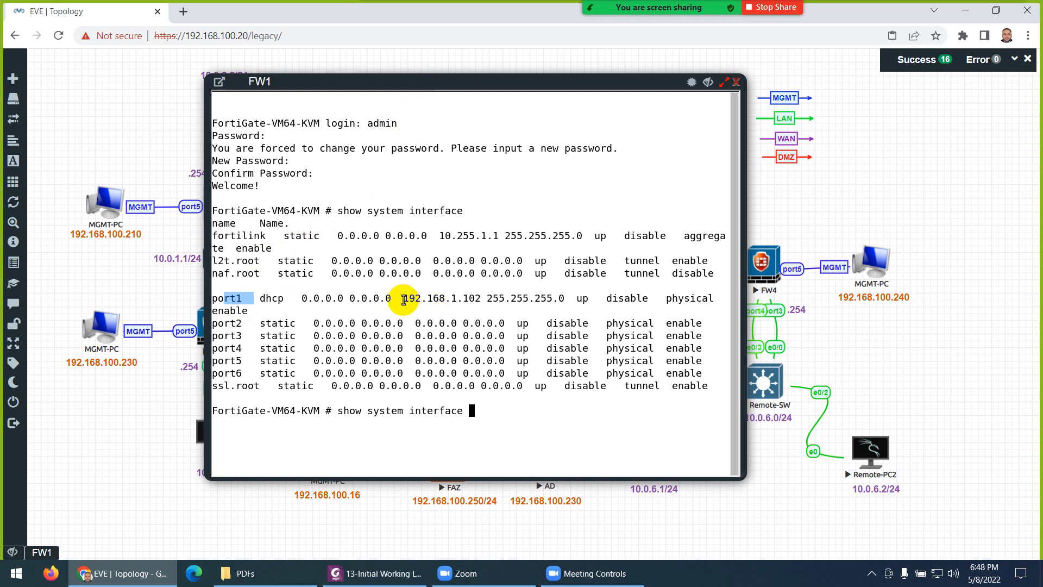
{"action": "left_click_drag", "start_coordinate": [403, 299], "coordinate": [464, 297]}
Step: Check the FW1-to-MGMT-SW link on the topology, then bring the FW1 console back
{"action": "left_click_drag", "start_coordinate": [495, 82], "coordinate": [359, 163]}
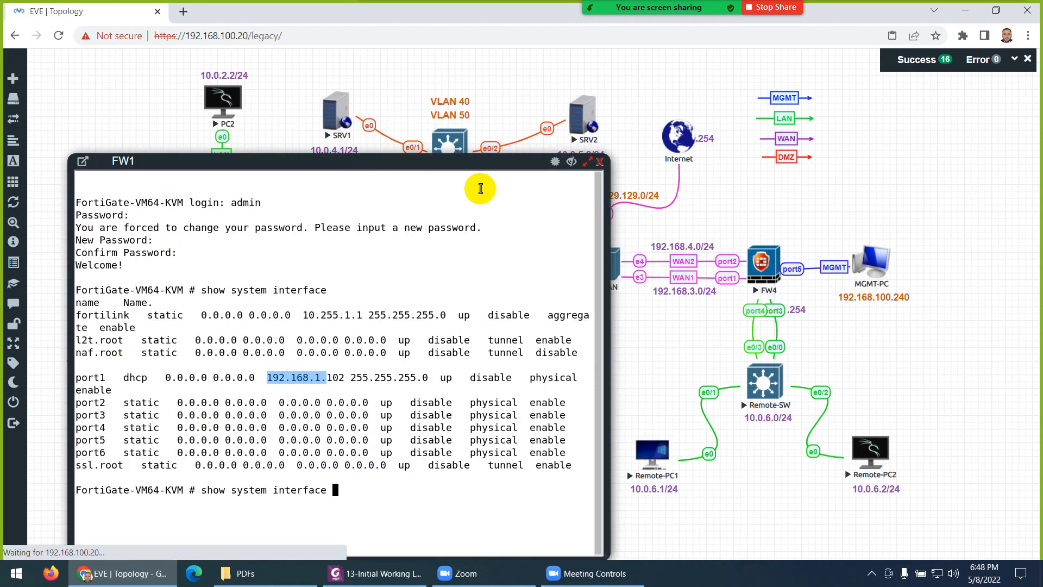
{"action": "left_click", "coordinate": [571, 161]}
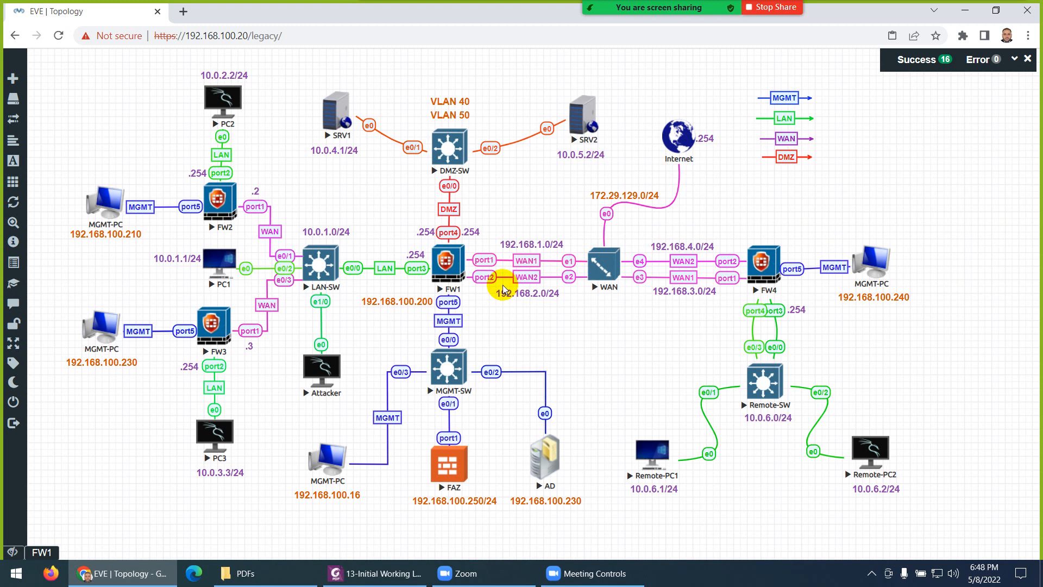
{"action": "left_click", "coordinate": [448, 308]}
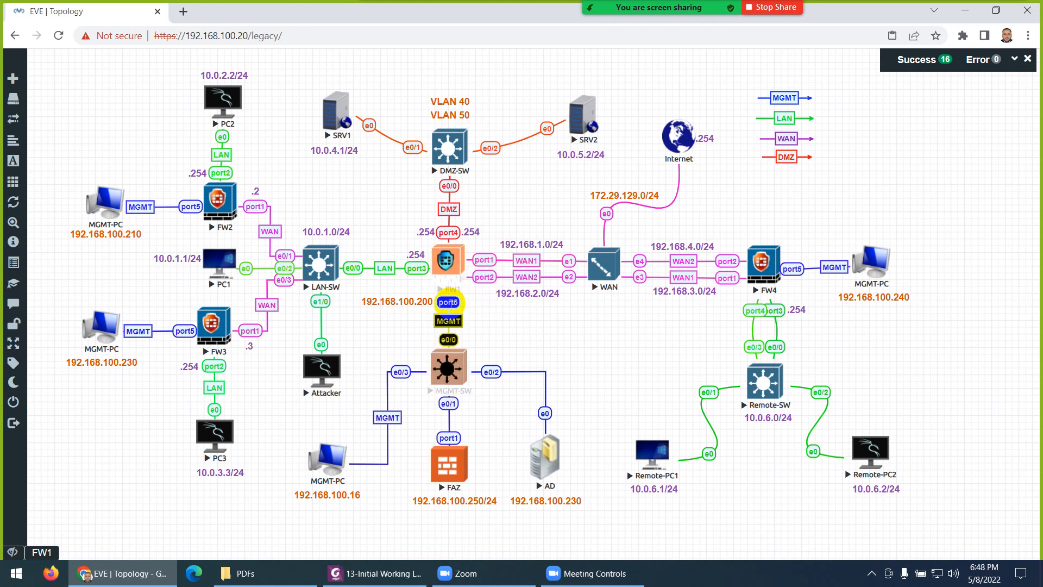
{"action": "left_click", "coordinate": [42, 552]}
{"action": "left_click_drag", "start_coordinate": [298, 162], "coordinate": [426, 88]}
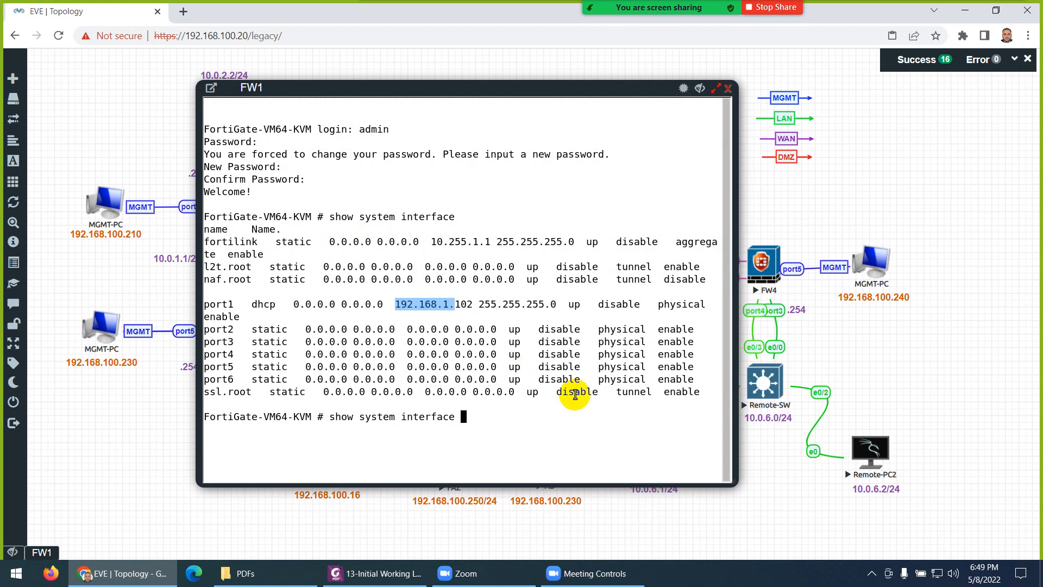
Step: Clear the prompt and begin a new 'config' command
{"action": "key", "text": "BackSpace"}
{"action": "key", "text": "BackSpace"}
{"action": "key", "text": "BackSpace"}
{"action": "key", "text": "BackSpace"}
{"action": "key", "text": "BackSpace"}
{"action": "key", "text": "BackSpace"}
{"action": "key", "text": "BackSpace"}
{"action": "key", "text": "BackSpace"}
{"action": "key", "text": "BackSpace"}
{"action": "key", "text": "BackSpace"}
{"action": "key", "text": "BackSpace"}
{"action": "key", "text": "BackSpace"}
{"action": "key", "text": "BackSpace"}
{"action": "key", "text": "BackSpace"}
{"action": "key", "text": "BackSpace"}
{"action": "key", "text": "BackSpace"}
{"action": "key", "text": "BackSpace"}
{"action": "key", "text": "BackSpace"}
{"action": "key", "text": "BackSpace"}
{"action": "key", "text": "BackSpace"}
{"action": "key", "text": "BackSpace"}
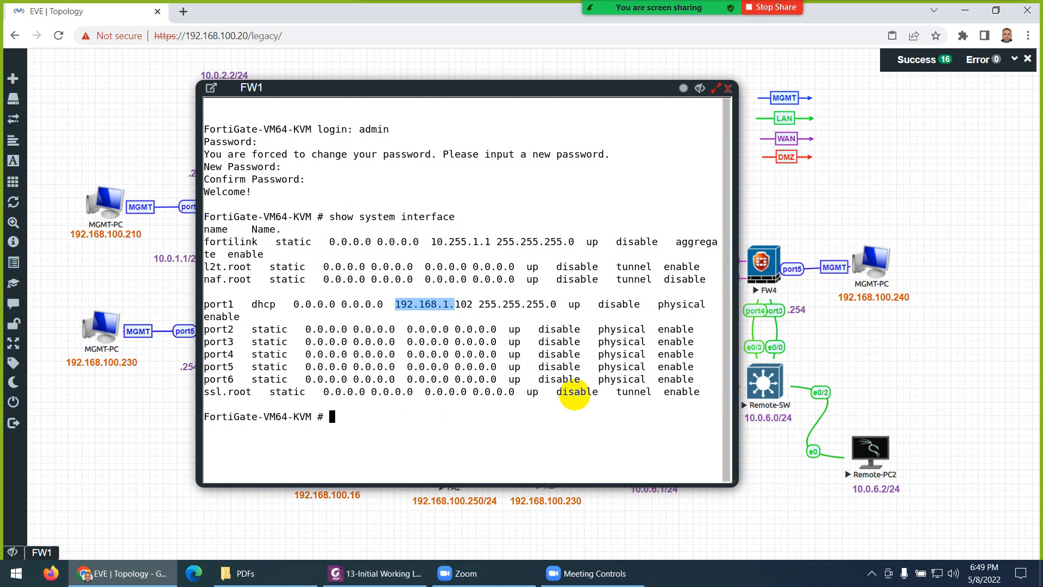
{"action": "type", "text": "config s"}
{"action": "key", "text": "BackSpace"}
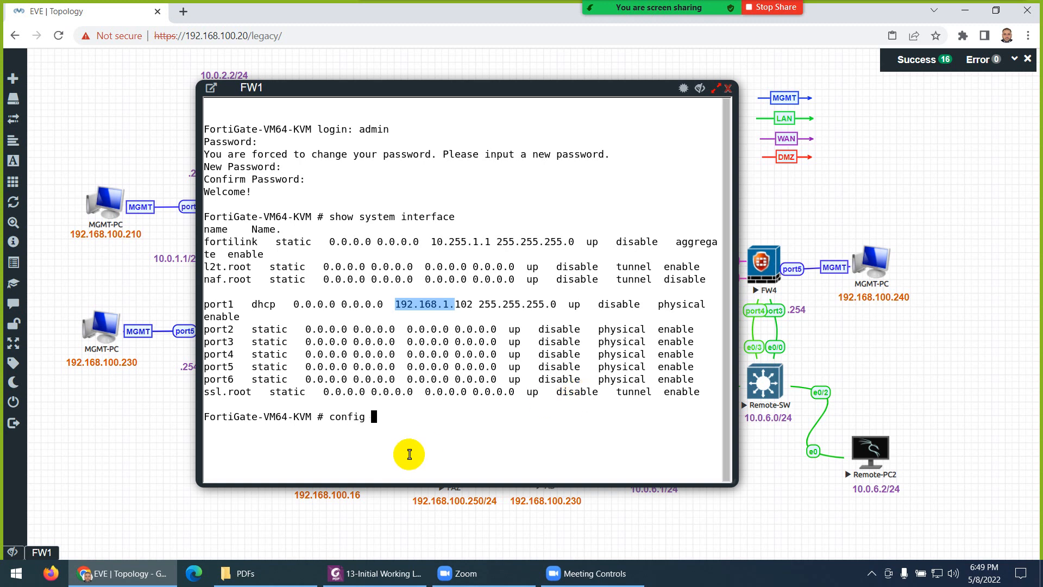
Step: Enter FW1's config system global settings
{"action": "left_click_drag", "start_coordinate": [317, 417], "coordinate": [202, 417]}
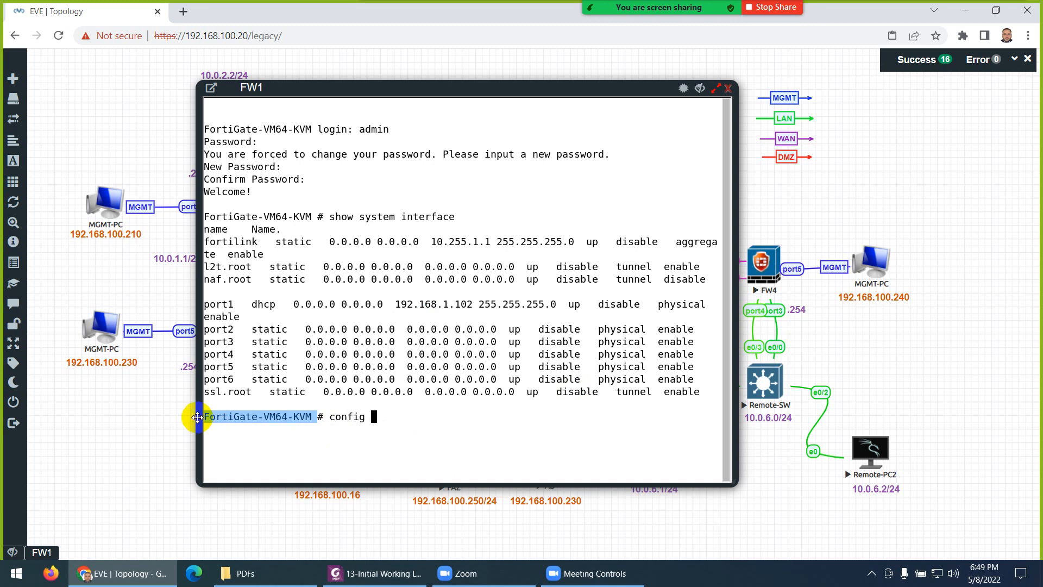
{"action": "left_click_drag", "start_coordinate": [406, 91], "coordinate": [519, 103]}
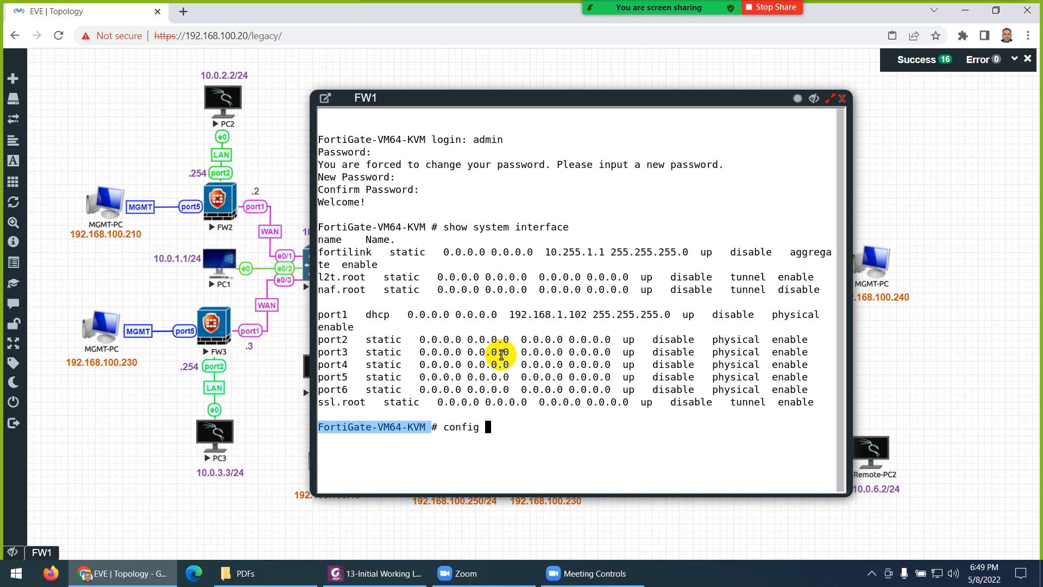
{"action": "type", "text": "system geneve"}
{"action": "key", "text": "Tab"}
{"action": "key", "text": "Tab"}
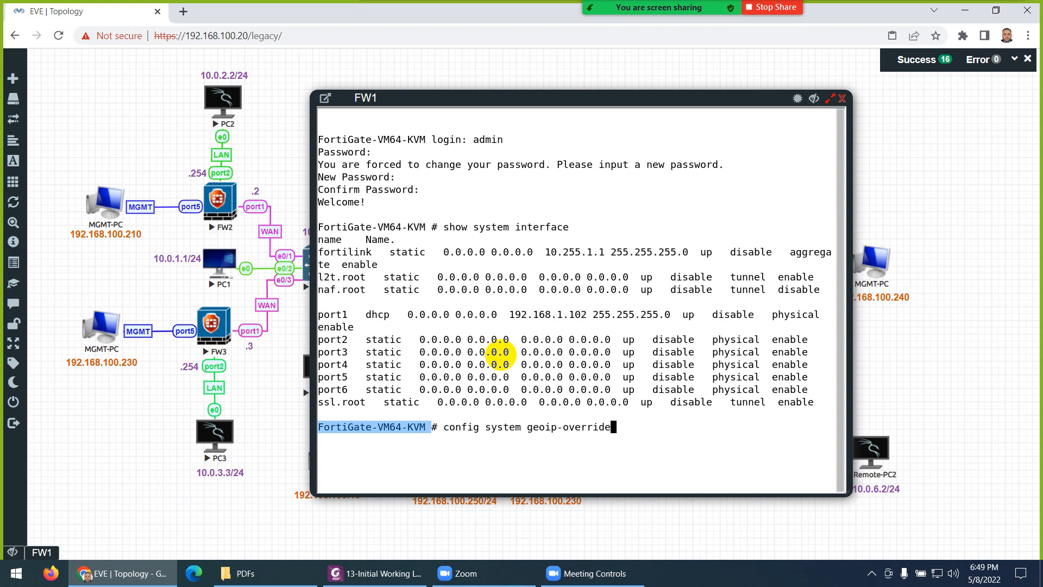
{"action": "key", "text": "Return"}
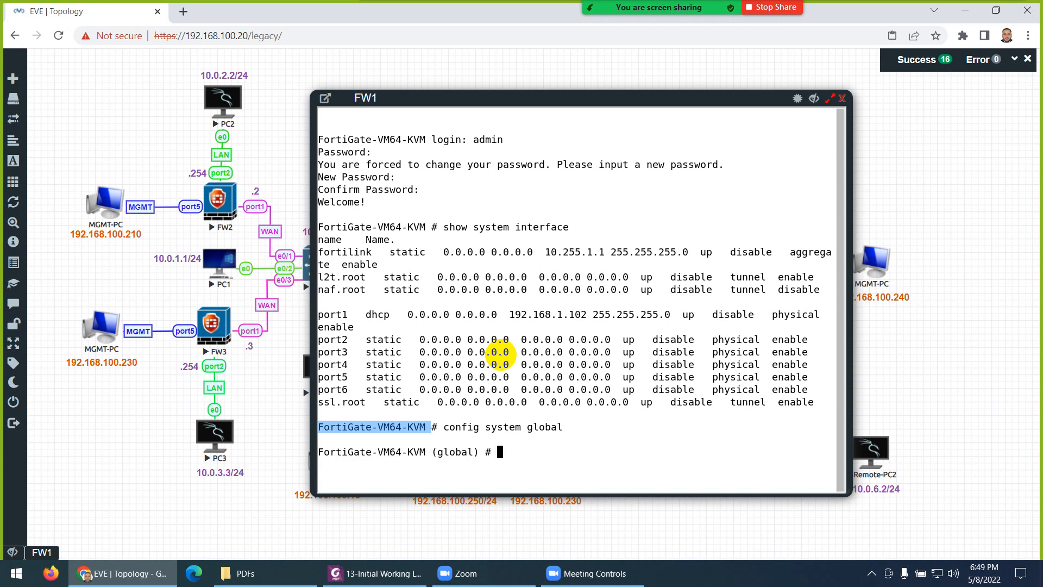
Step: Set the hostname to FW1 and save with end
{"action": "type", "text": "set honor-df"}
{"action": "key", "text": "Tab"}
{"action": "type", "text": "FW1"}
{"action": "key", "text": "Return"}
{"action": "type", "text": "end"}
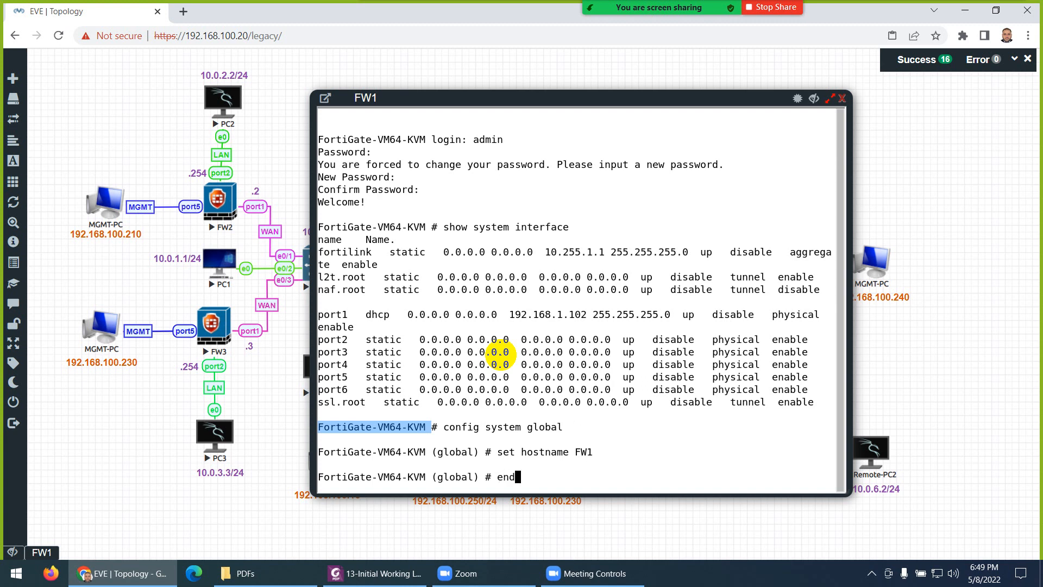
{"action": "key", "text": "Return"}
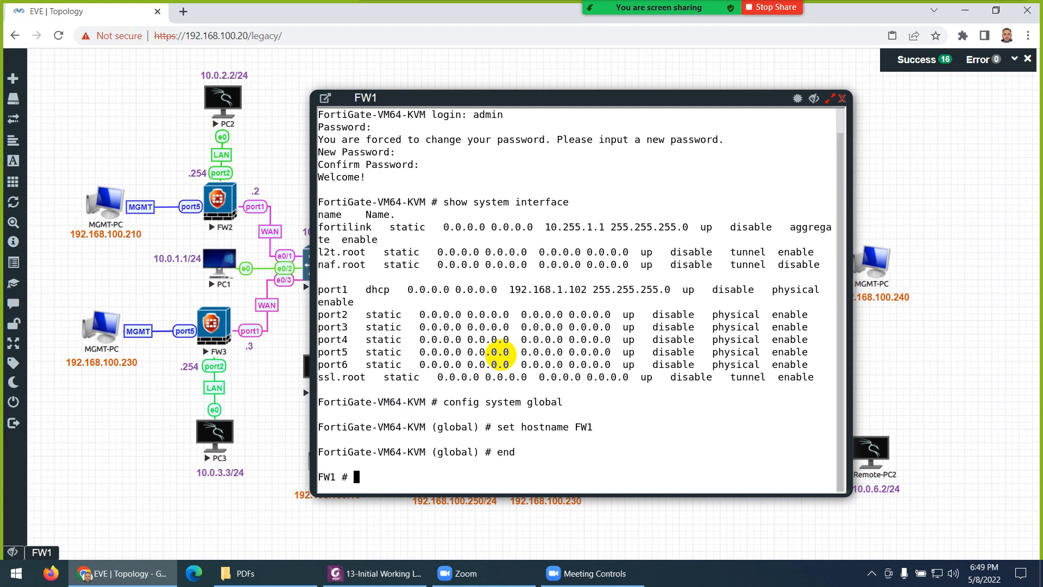
Step: Clear the console screen to show a fresh FW1 # prompt
{"action": "left_click_drag", "start_coordinate": [432, 452], "coordinate": [336, 452]}
{"action": "left_click", "coordinate": [334, 476]}
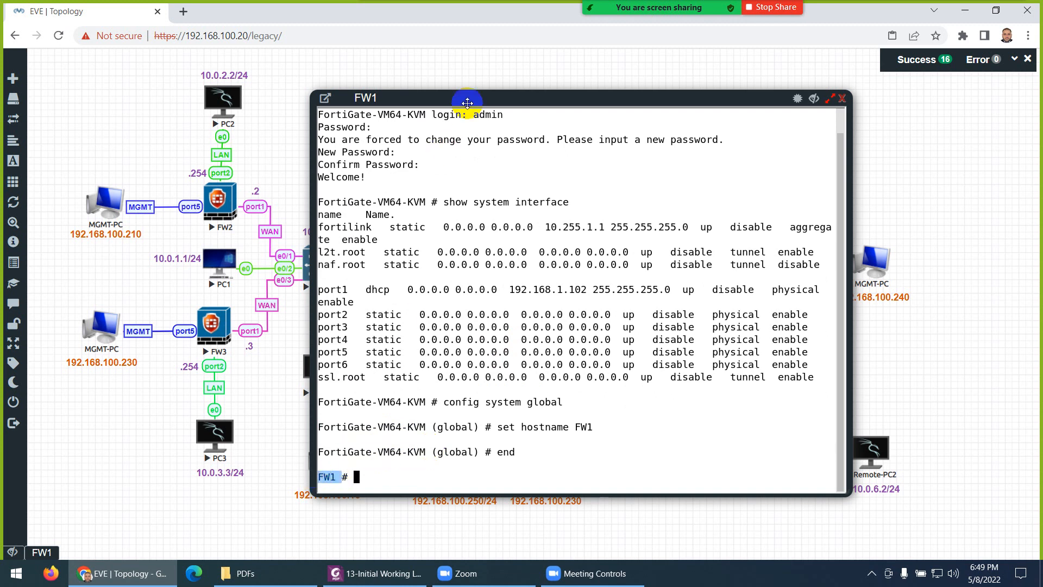
{"action": "left_click_drag", "start_coordinate": [476, 95], "coordinate": [453, 96]}
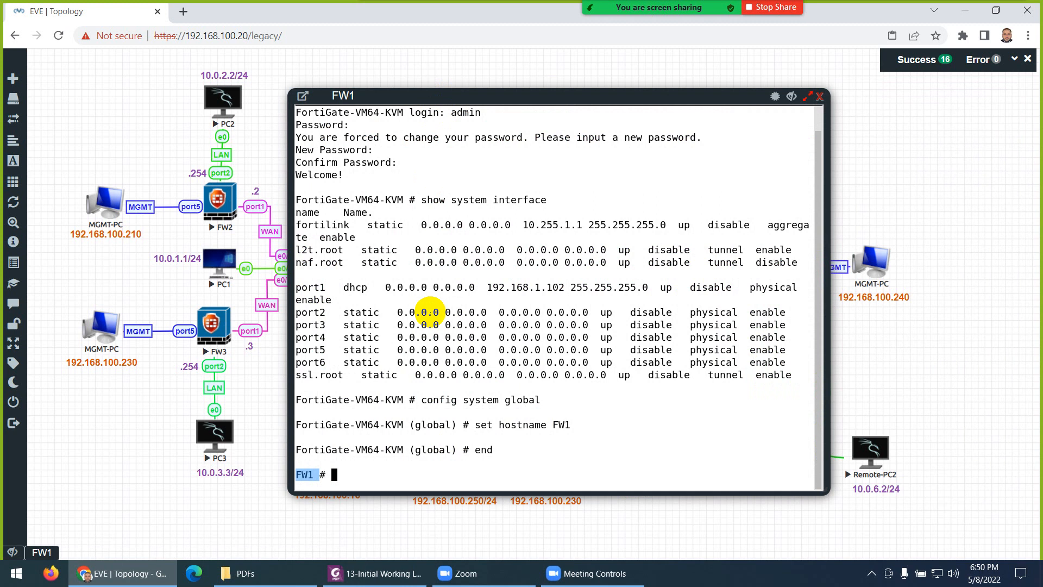
{"action": "key", "text": "ctrl+l"}
{"action": "key", "text": "Return"}
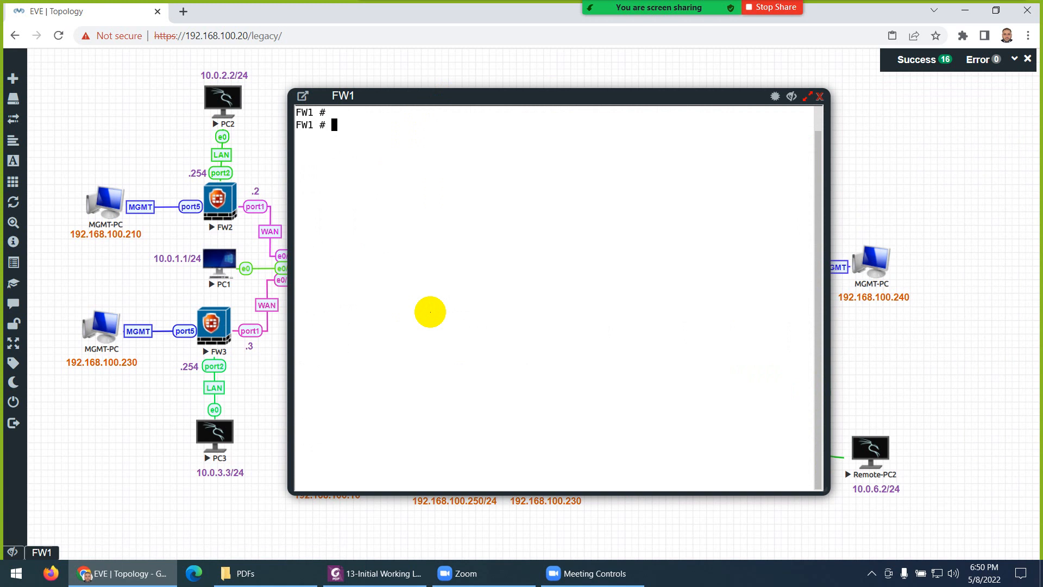
Step: Enter config system interface, edit port5 and show its current settings
{"action": "left_click_drag", "start_coordinate": [482, 98], "coordinate": [682, 105]}
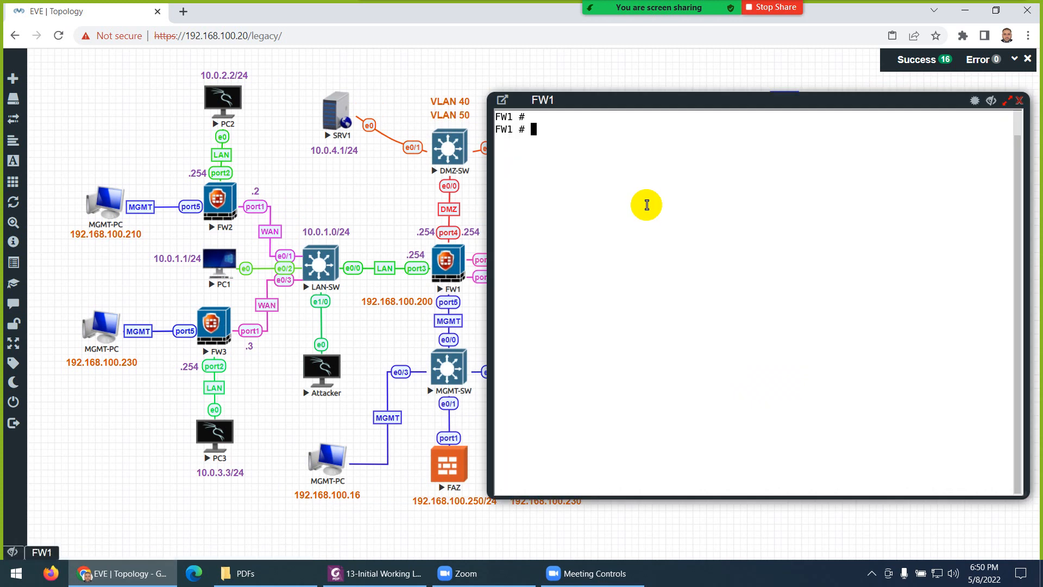
{"action": "type", "text": "config system interface"}
{"action": "key", "text": "Return"}
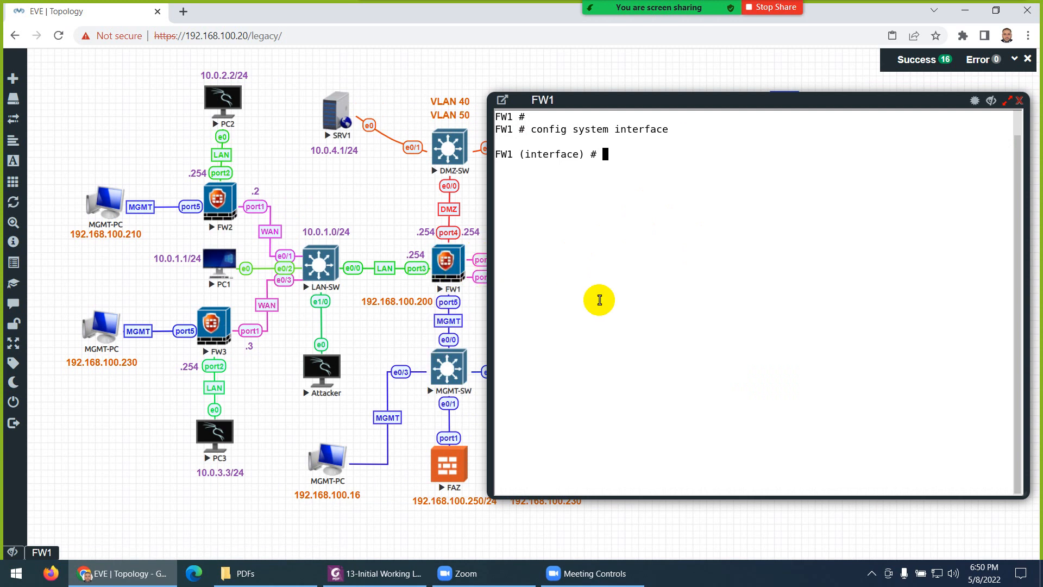
{"action": "type", "text": "edit port1"}
{"action": "key", "text": "BackSpace"}
{"action": "type", "text": "4"}
{"action": "key", "text": "BackSpace"}
{"action": "type", "text": "5"}
{"action": "key", "text": "Return"}
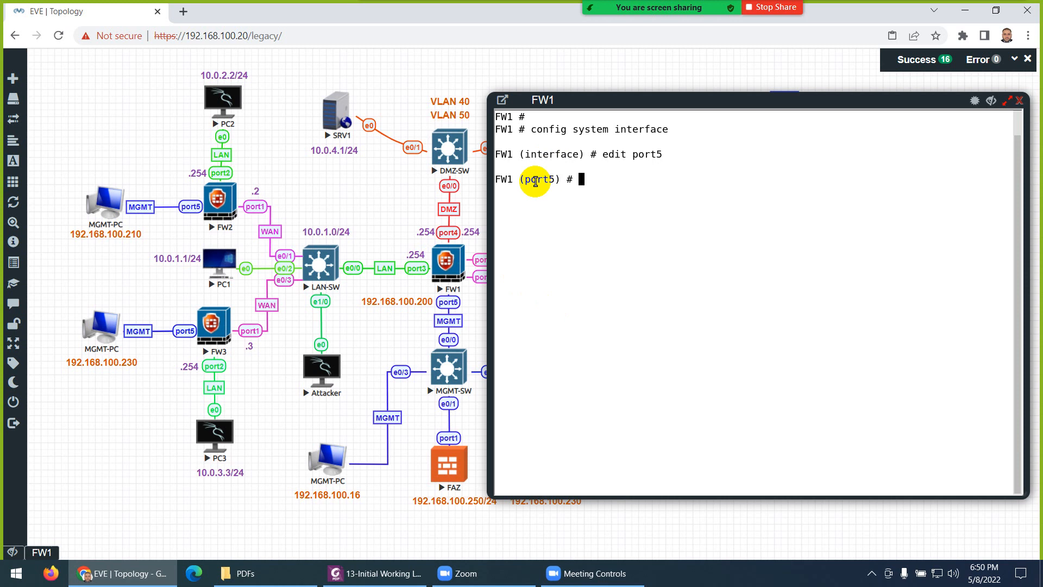
{"action": "type", "text": "show"}
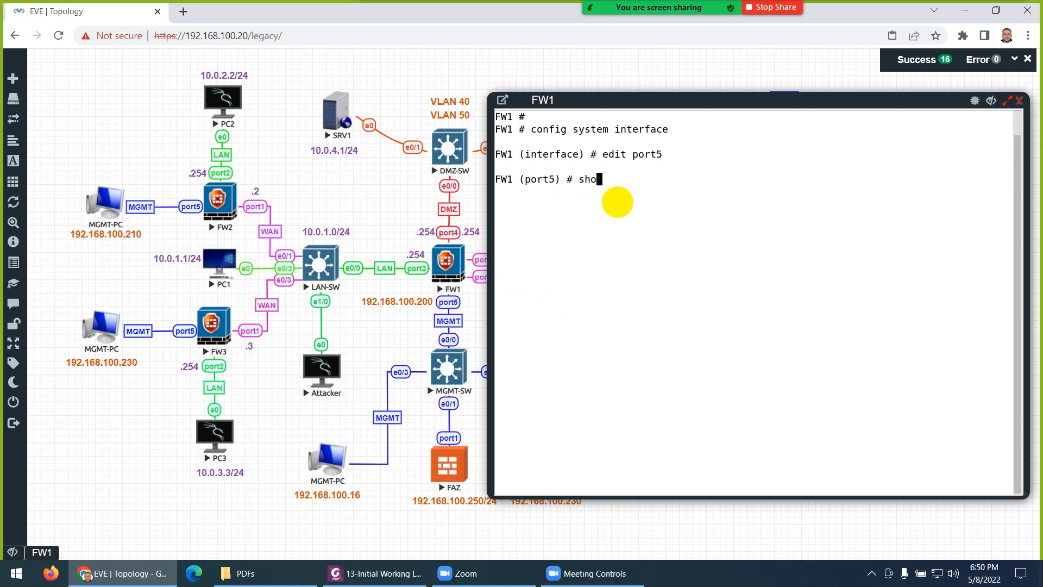
{"action": "key", "text": "Return"}
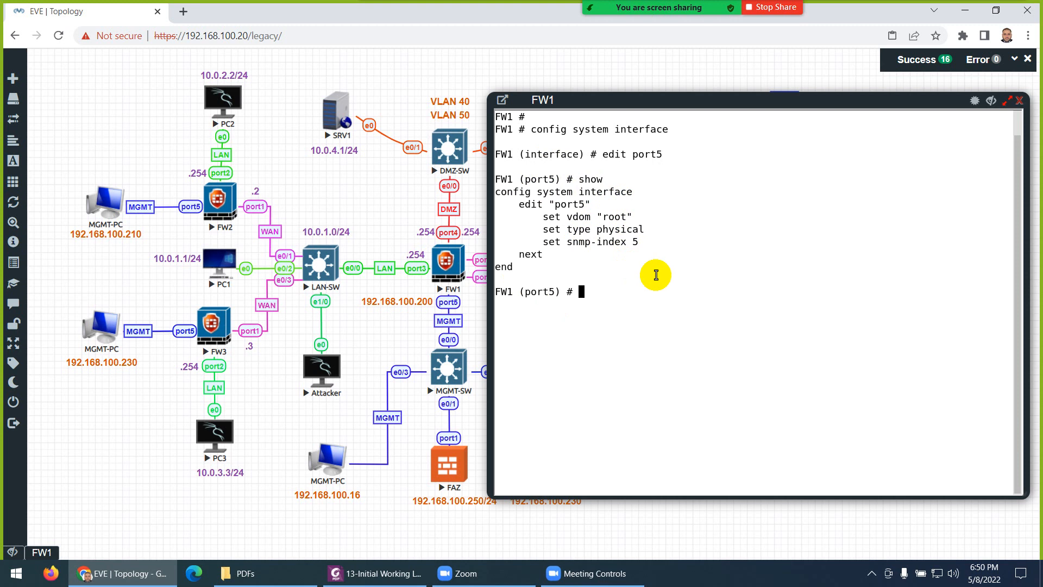
Step: Set port5 to static mode with IP 192.168.100.200/24
{"action": "type", "text": "set mode static"}
{"action": "key", "text": "Return"}
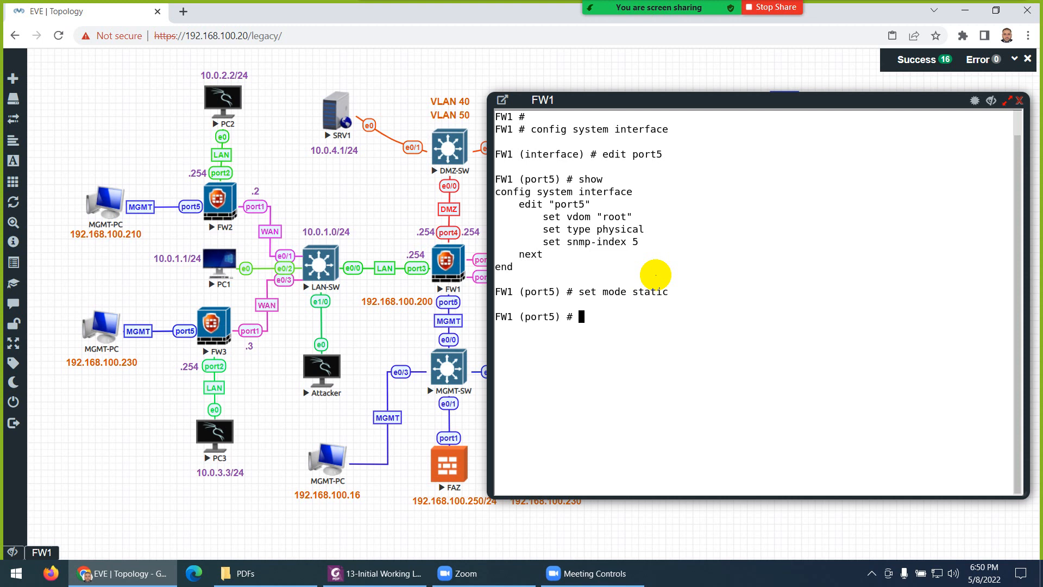
{"action": "type", "text": "set ip"}
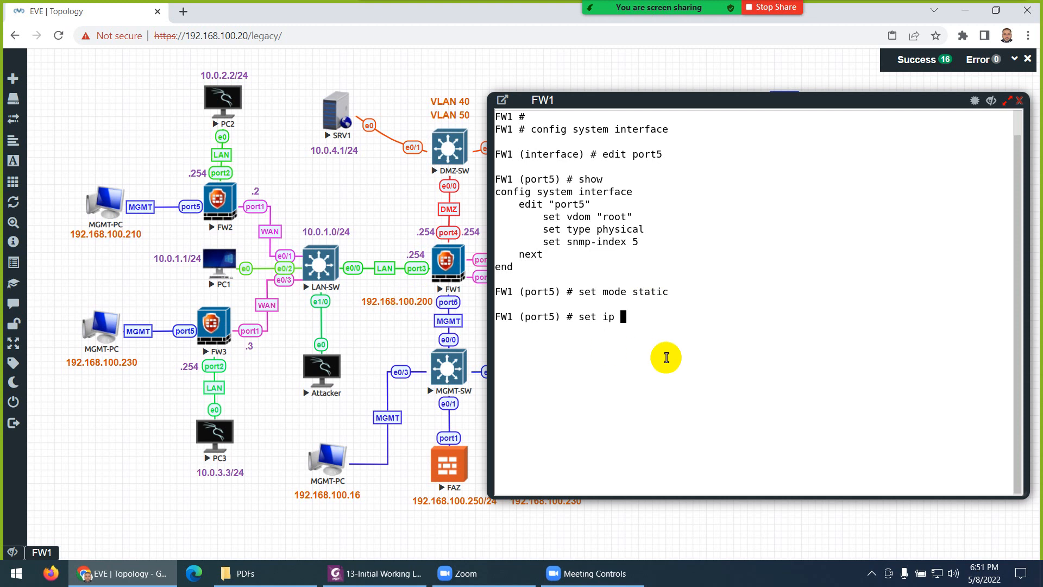
{"action": "type", "text": "192.168.100."}
{"action": "type", "text": "200/24"}
{"action": "key", "text": "Return"}
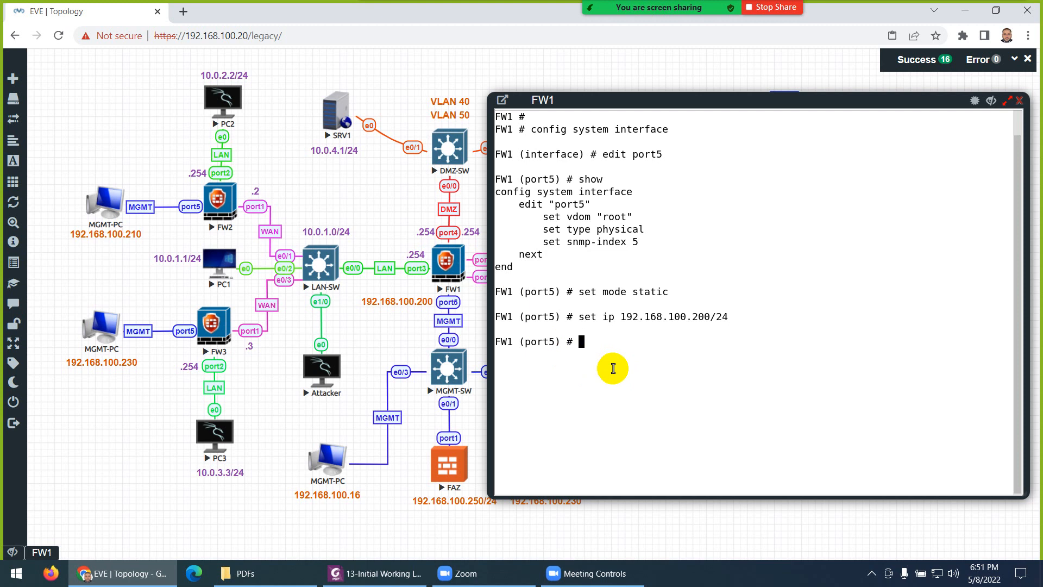
Step: Allow https, http, ping, telnet and ssh on port5, save, and close the console
{"action": "type", "text": "set allowaccess https http "}
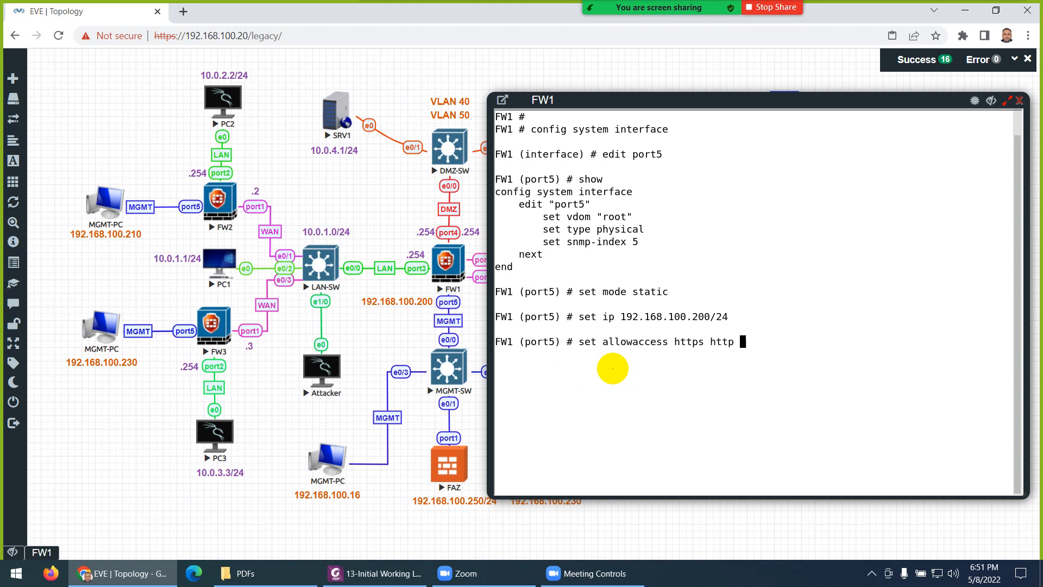
{"action": "type", "text": "ping telnet ssh"}
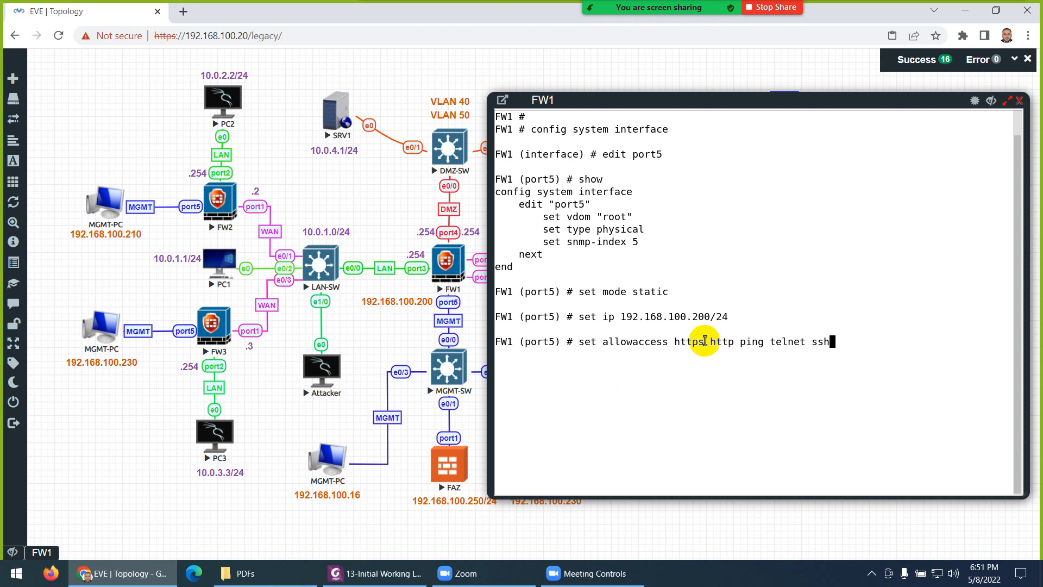
{"action": "left_click_drag", "start_coordinate": [705, 340], "coordinate": [669, 341]}
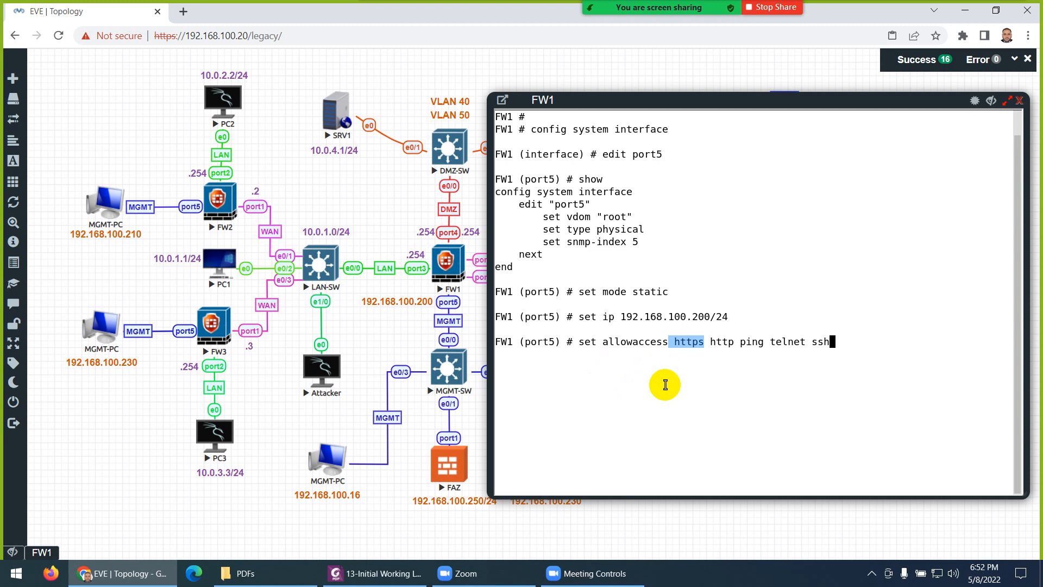
{"action": "key", "text": "Return"}
{"action": "type", "text": "end"}
{"action": "key", "text": "Return"}
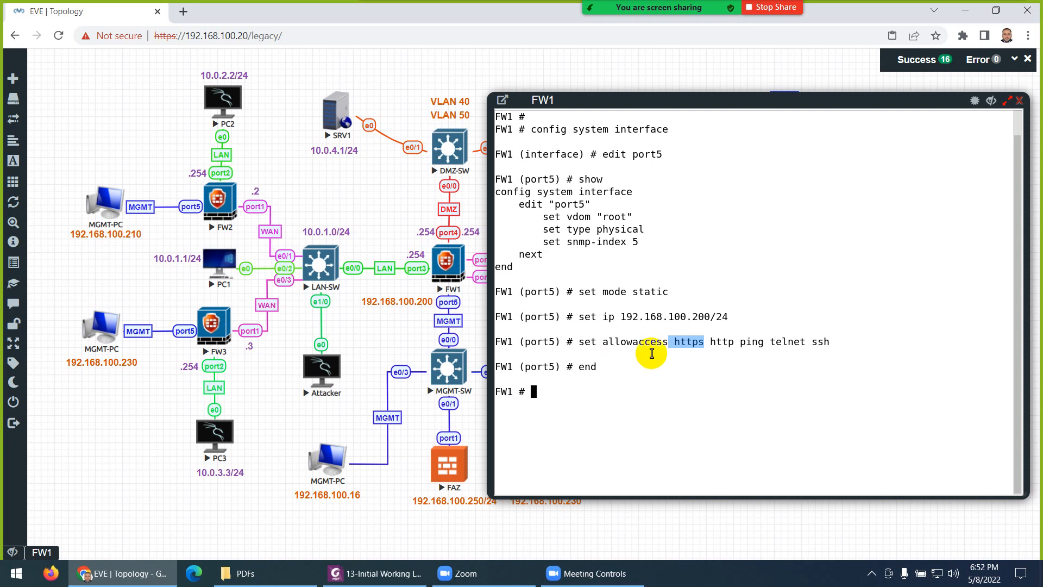
{"action": "left_click_drag", "start_coordinate": [669, 316], "coordinate": [727, 316]}
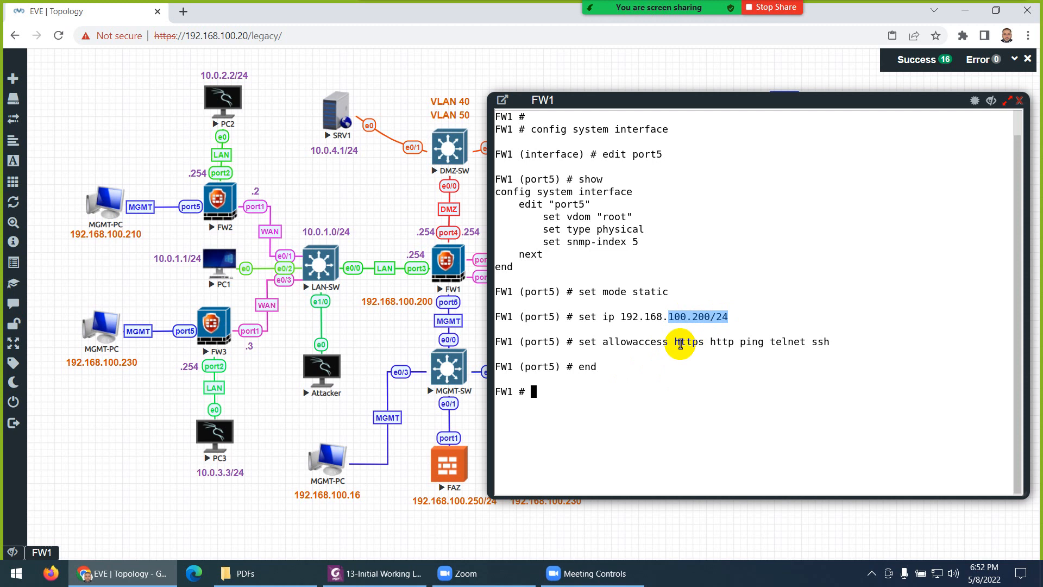
{"action": "left_click_drag", "start_coordinate": [650, 342], "coordinate": [743, 342]}
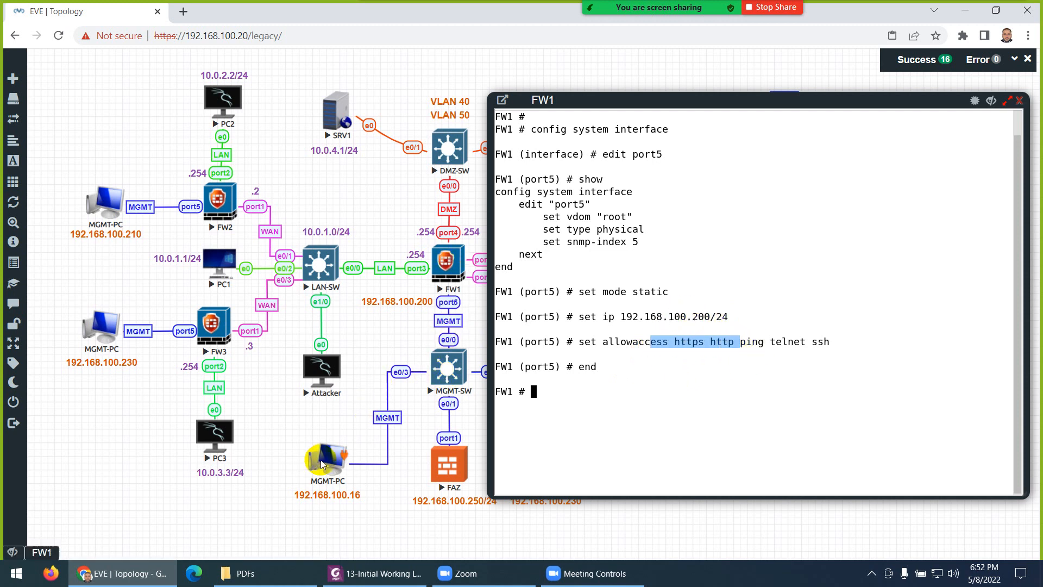
{"action": "left_click", "coordinate": [1020, 100]}
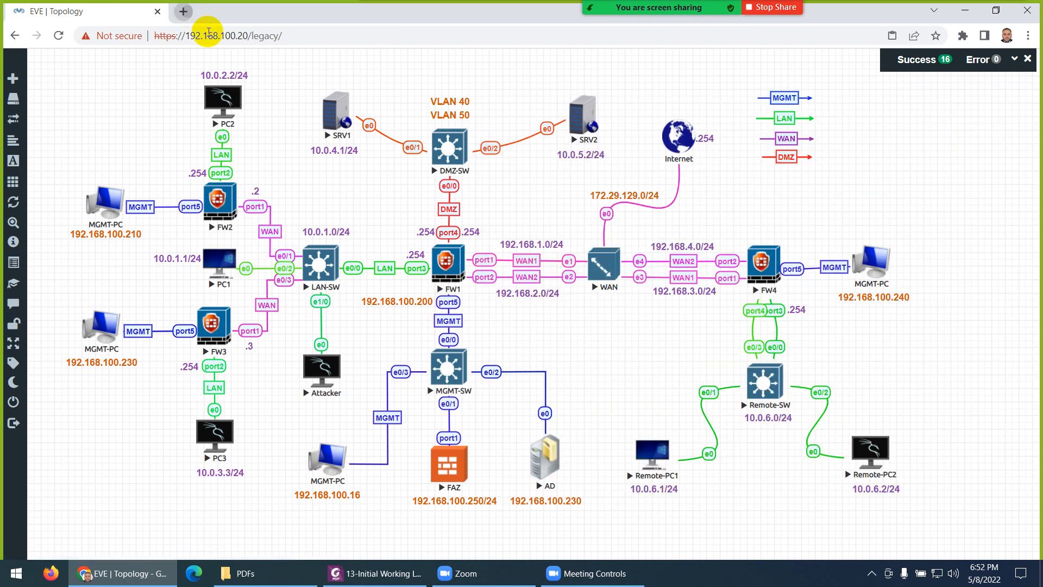
Step: Open FW1's web login page at 192.168.100.200 in a new browser tab
{"action": "left_click", "coordinate": [187, 15]}
{"action": "type", "text": "192.1"}
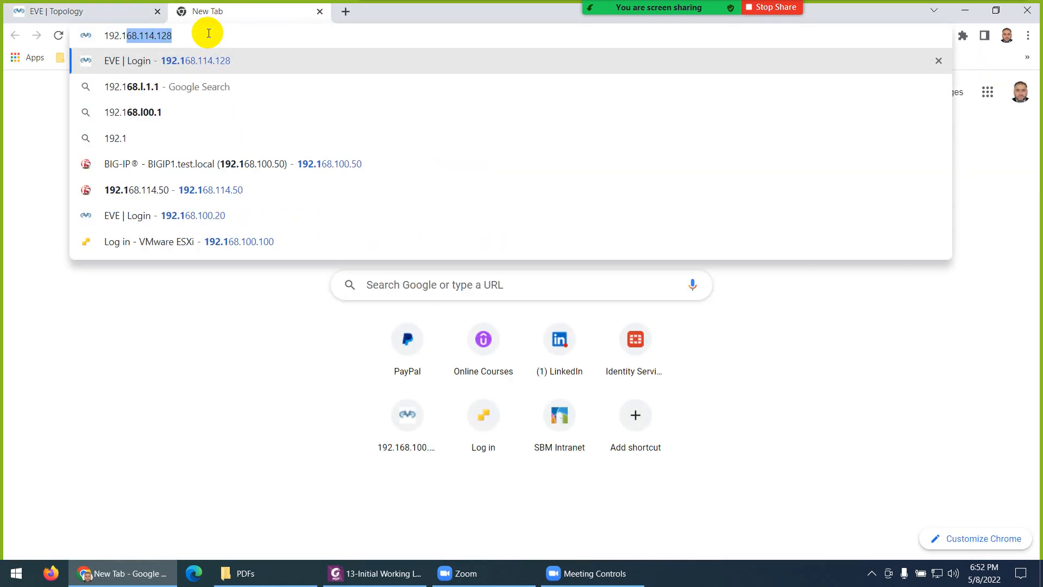
{"action": "type", "text": "68.100"}
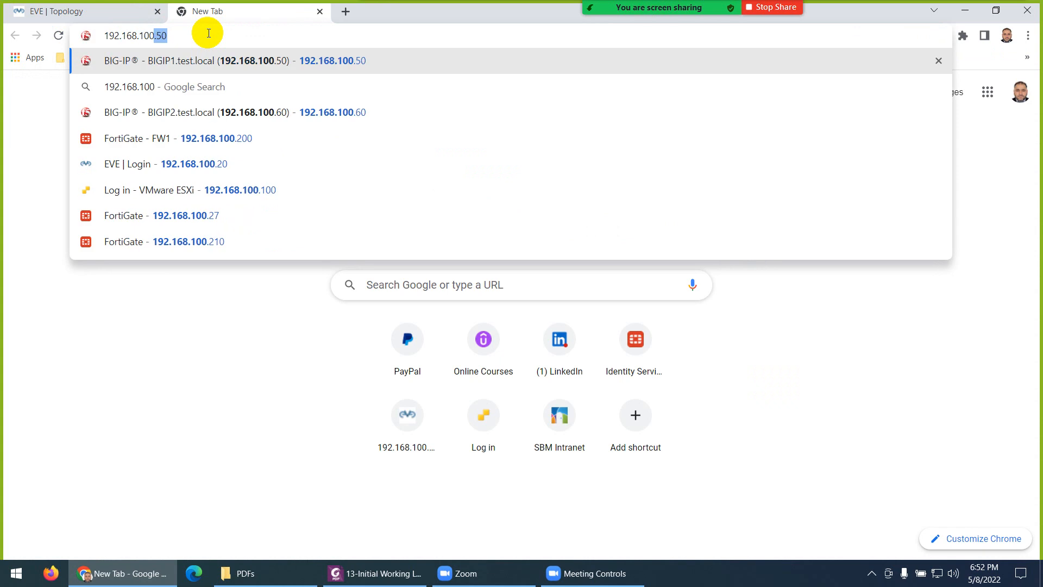
{"action": "type", "text": "200"}
{"action": "key", "text": "Return"}
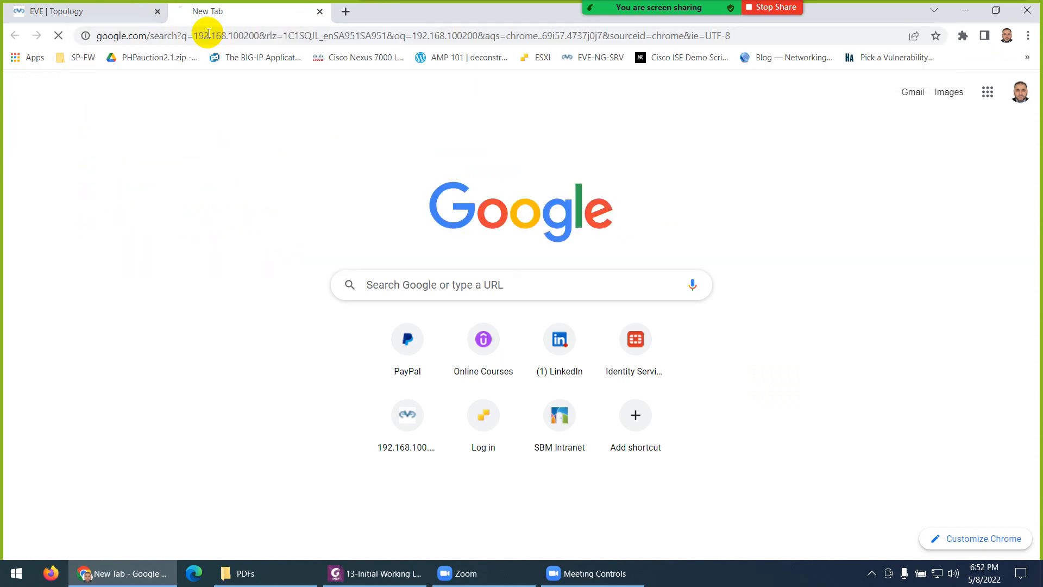
{"action": "left_click", "coordinate": [205, 35]}
{"action": "type", "text": "192.168.114.12"}
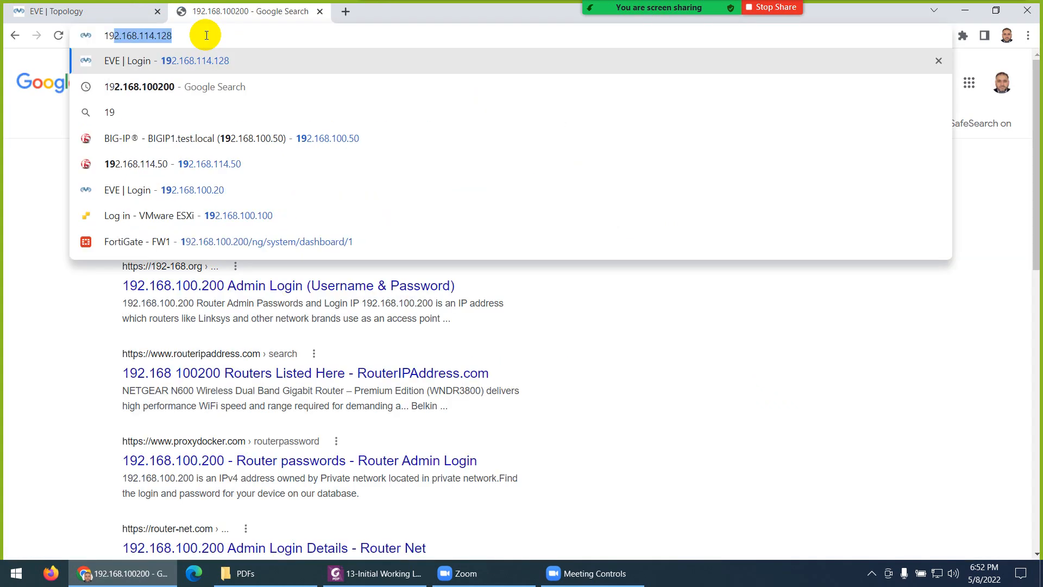
{"action": "key", "text": "BackSpace"}
{"action": "key", "text": "BackSpace"}
{"action": "key", "text": "BackSpace"}
{"action": "key", "text": "BackSpace"}
{"action": "key", "text": "BackSpace"}
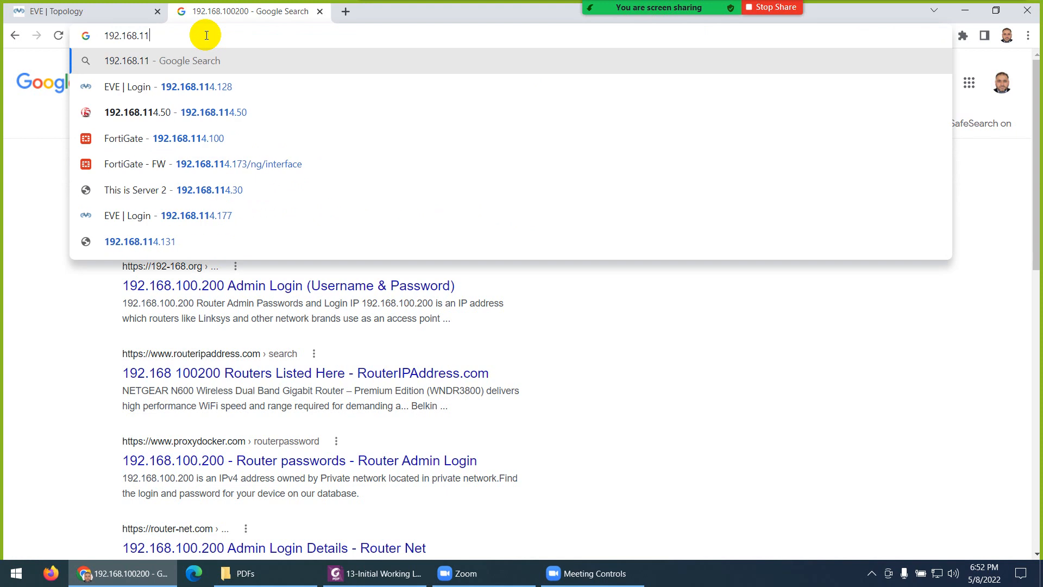
{"action": "type", "text": "00.200"}
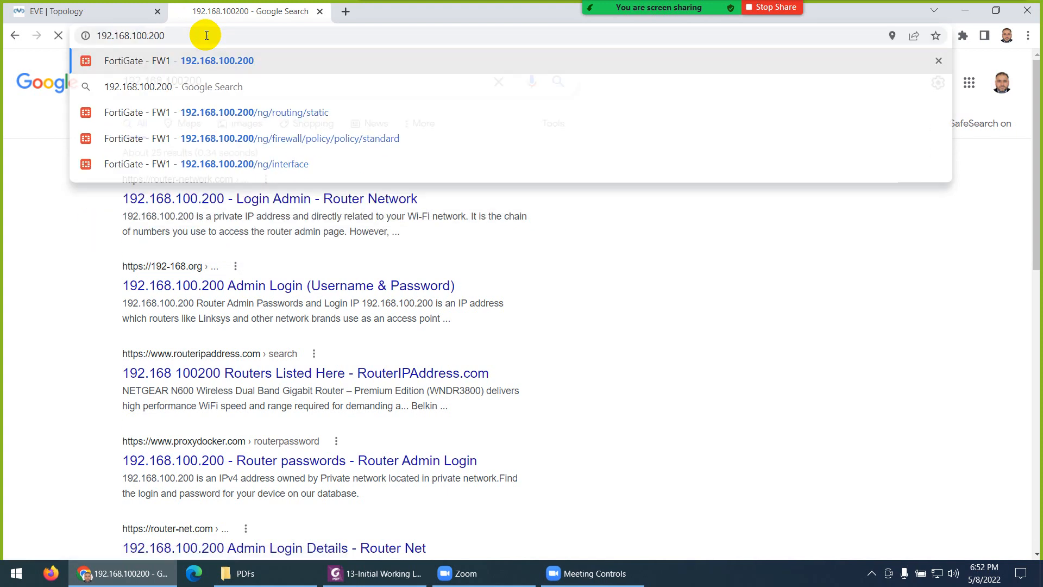
{"action": "key", "text": "Return"}
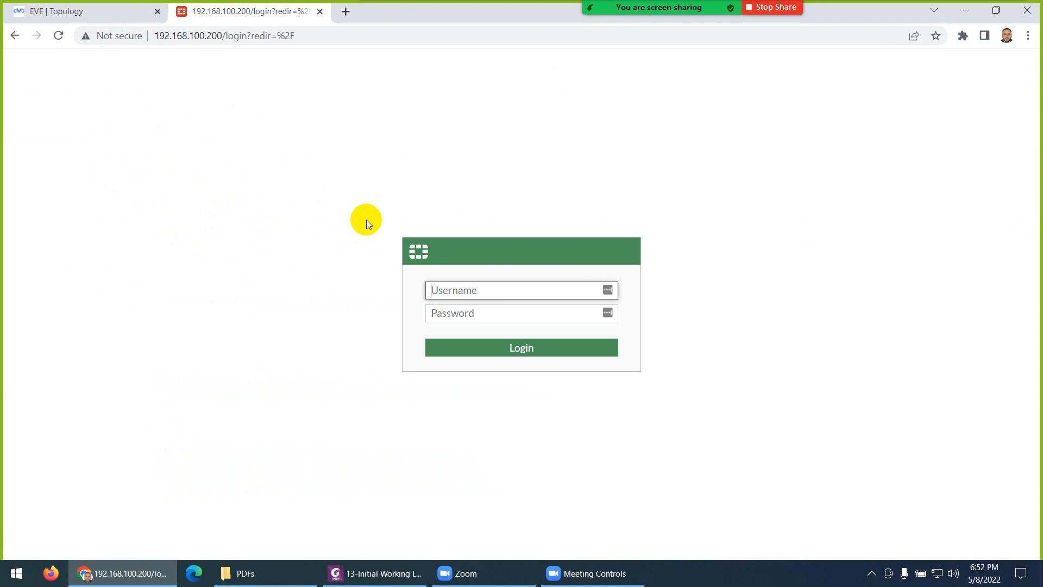
Step: Sign in as admin with the account password and dismiss the save-password prompt
{"action": "type", "text": "admin"}
{"action": "key", "text": "Tab"}
{"action": "type", "text": "123"}
{"action": "key", "text": "Return"}
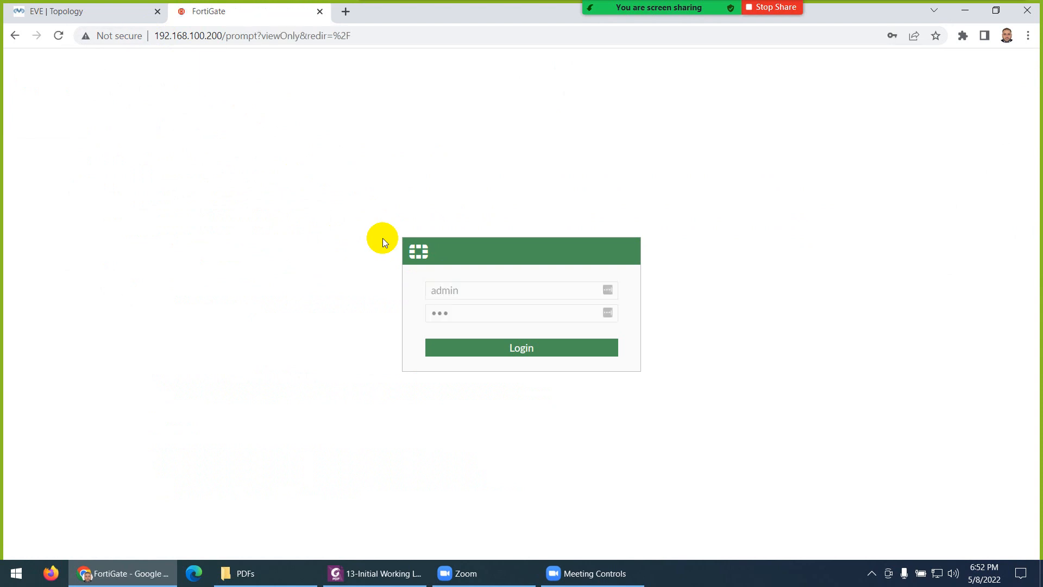
{"action": "left_click", "coordinate": [80, 11]}
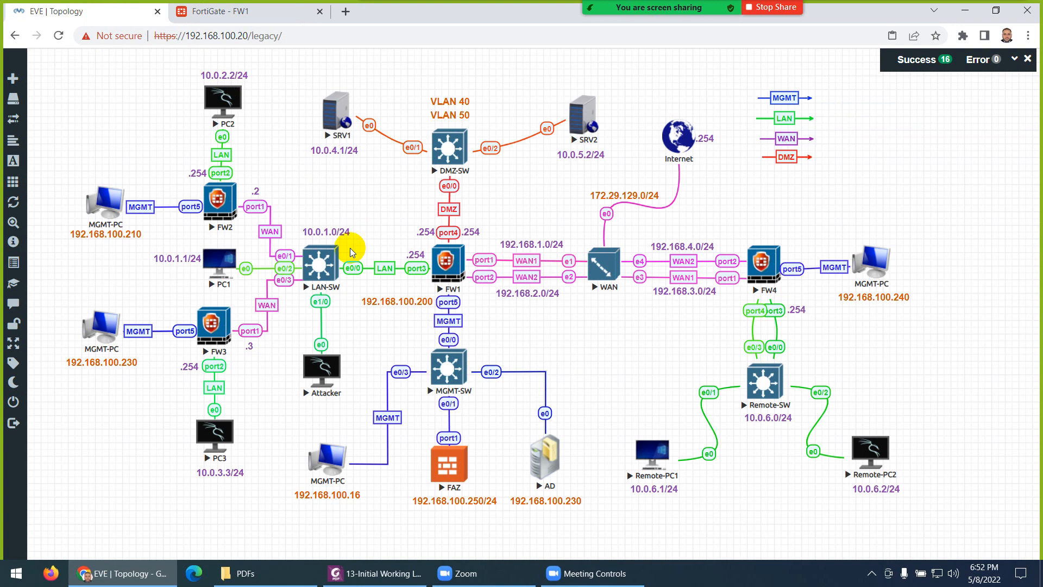
{"action": "left_click", "coordinate": [259, 16]}
{"action": "left_click", "coordinate": [915, 154]}
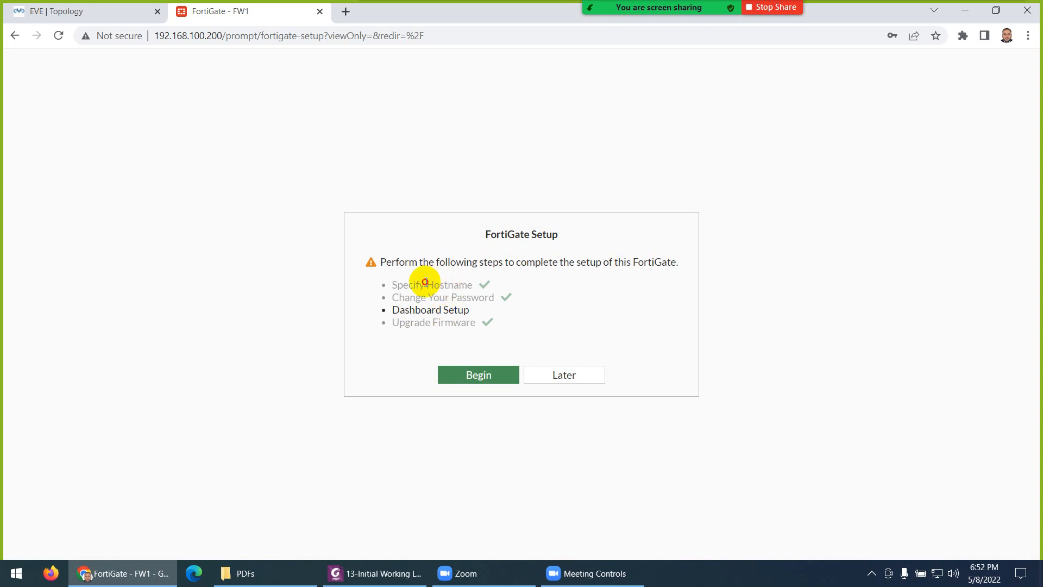
Step: Begin the remaining FortiGate setup and accept the Optimal dashboard set
{"action": "left_click_drag", "start_coordinate": [426, 282], "coordinate": [503, 299]}
{"action": "left_click", "coordinate": [433, 297]}
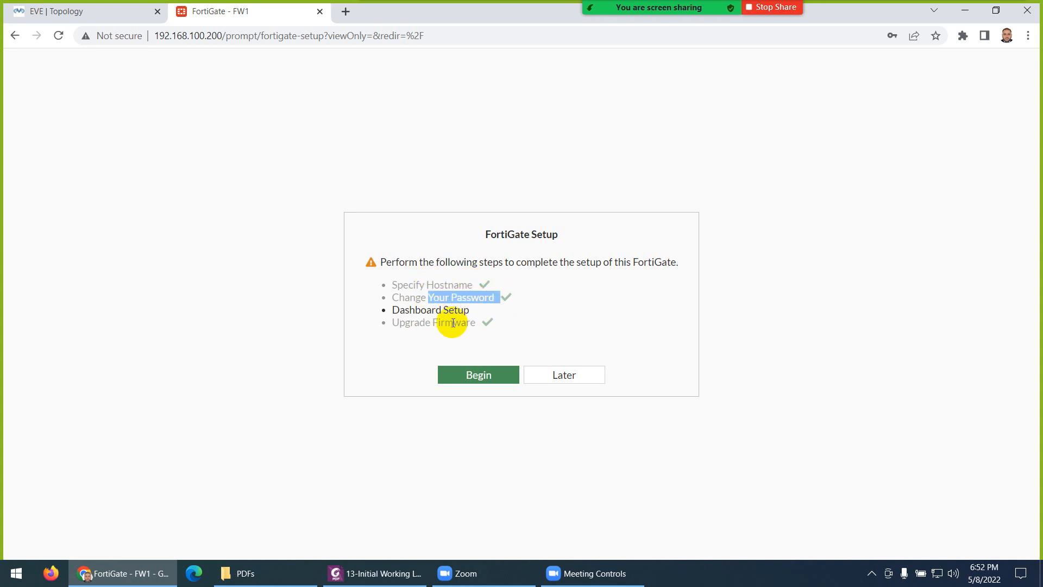
{"action": "left_click", "coordinate": [472, 381]}
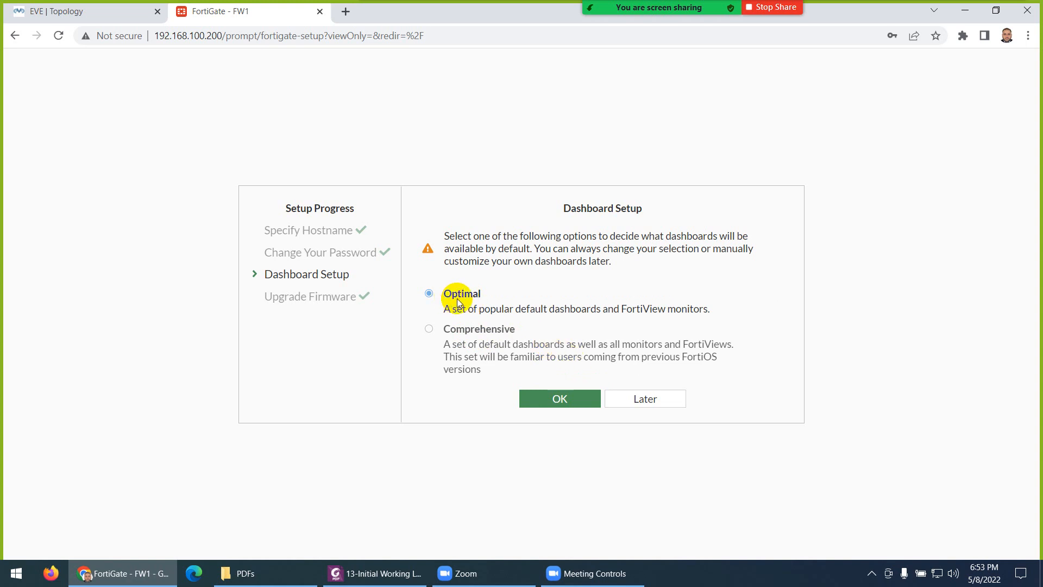
{"action": "left_click", "coordinate": [545, 396]}
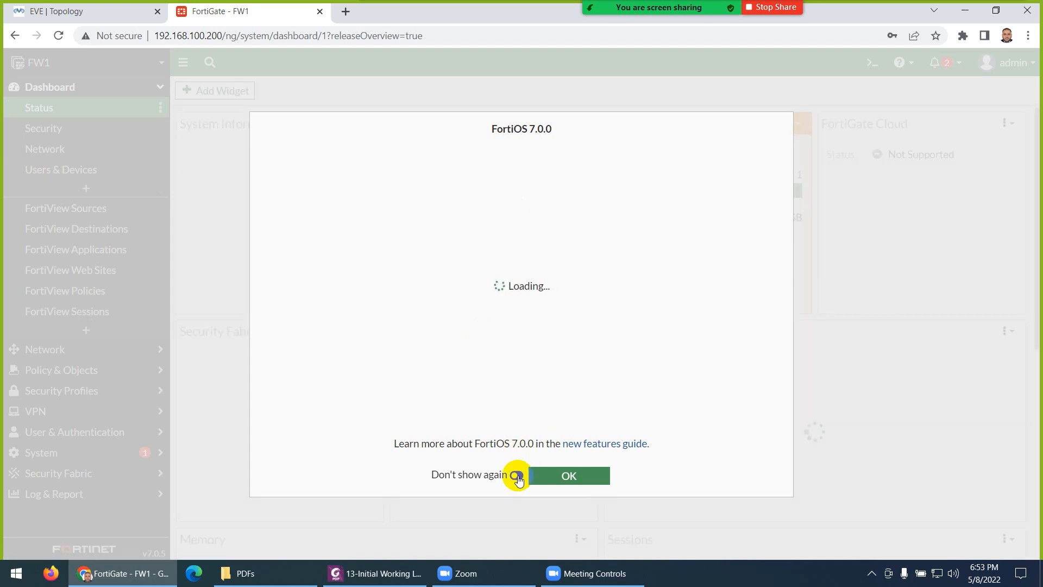
Step: Dismiss the FortiOS 7.0.0 overview and switch to the Initial Working Lab PDF
{"action": "left_click", "coordinate": [556, 475]}
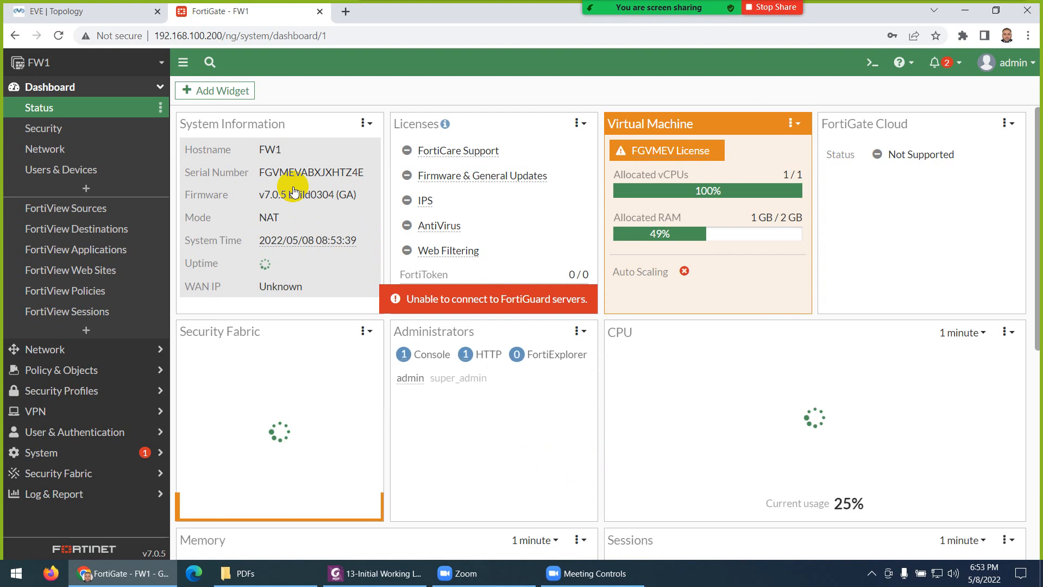
{"action": "left_click", "coordinate": [50, 93]}
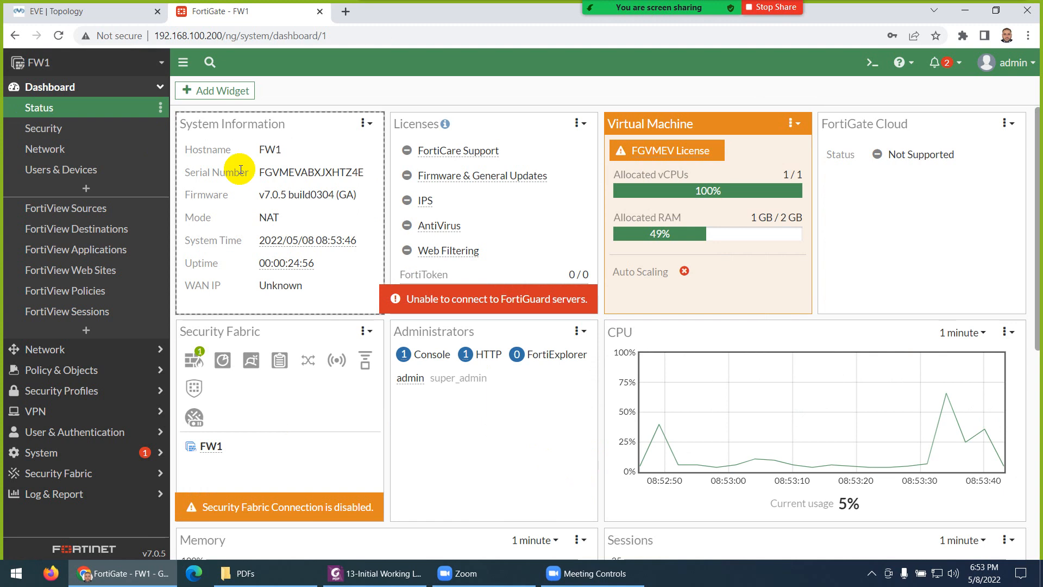
{"action": "left_click", "coordinate": [126, 149]}
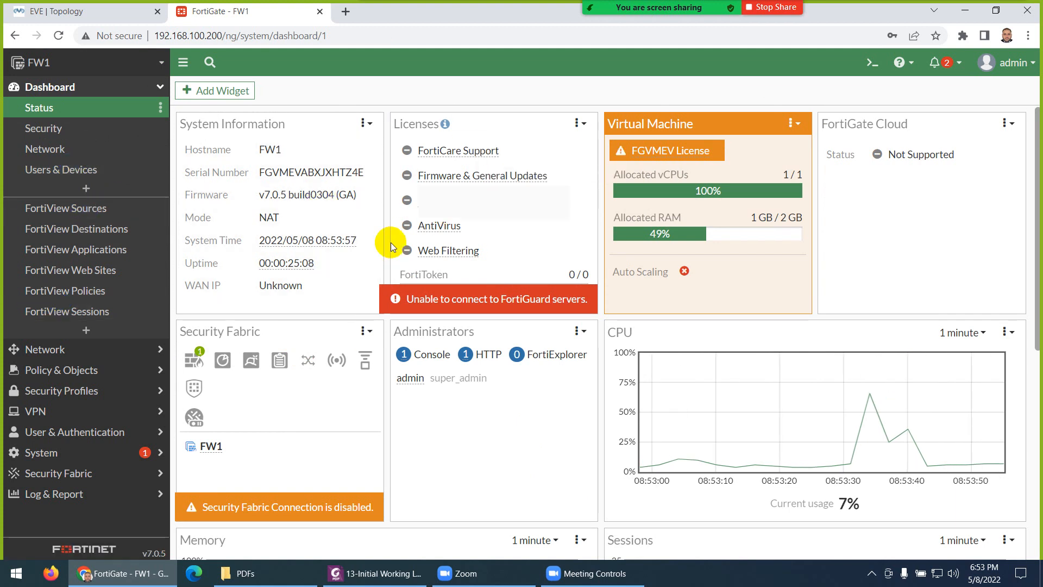
{"action": "left_click", "coordinate": [375, 574]}
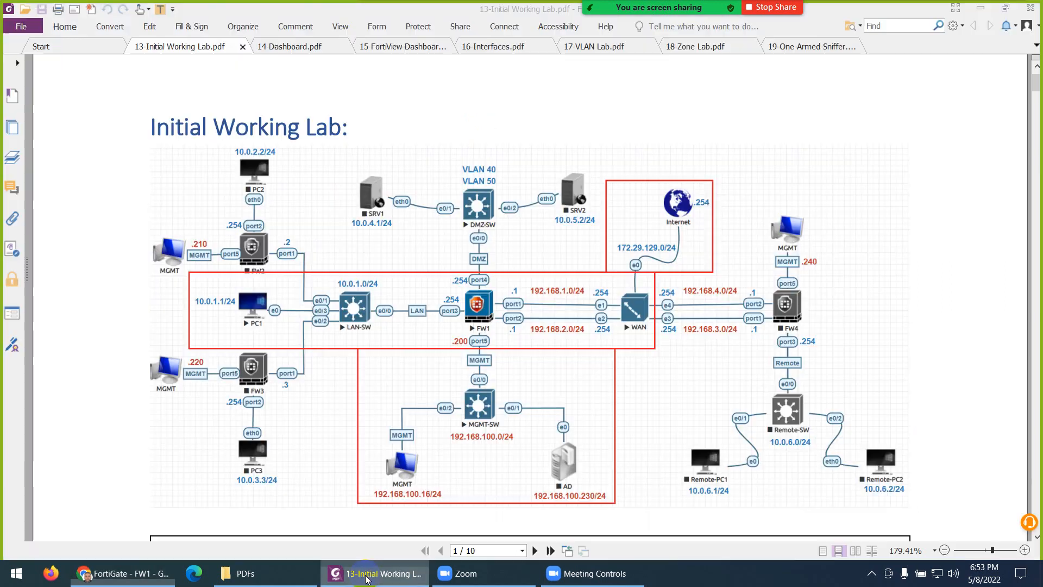
Step: Scroll past the management IP and access commands to page 2's Configure Interfaces section
{"action": "scroll", "coordinate": [517, 317], "scroll_direction": "down", "scroll_amount": 2}
{"action": "scroll", "coordinate": [466, 314], "scroll_direction": "down", "scroll_amount": 5}
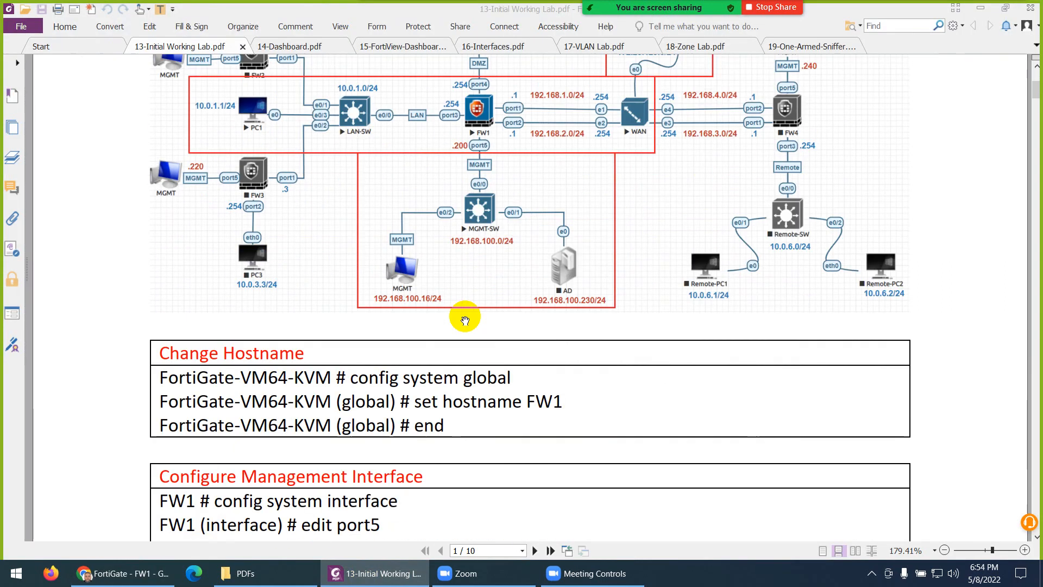
{"action": "scroll", "coordinate": [492, 347], "scroll_direction": "down", "scroll_amount": 2}
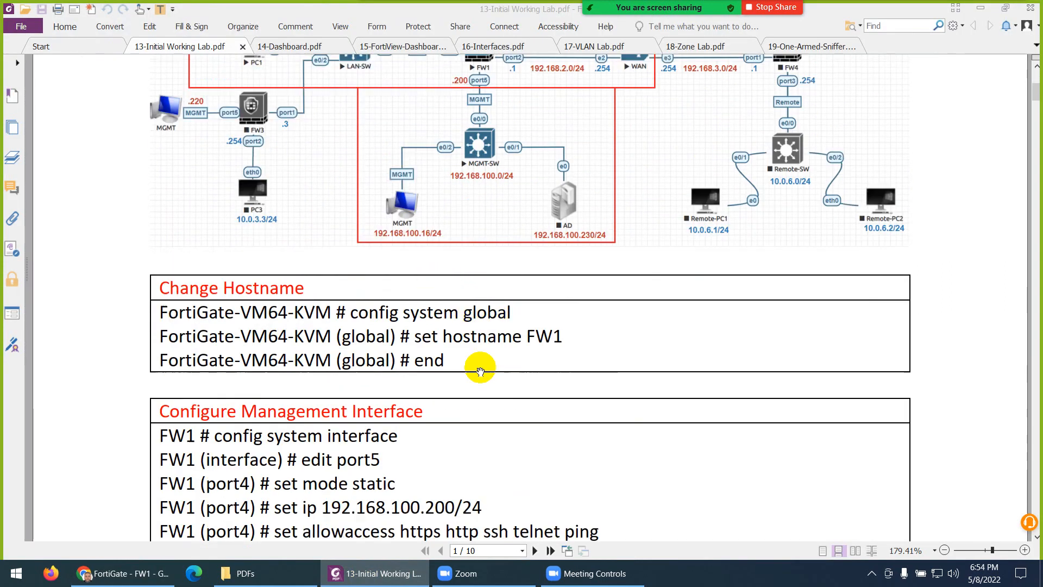
{"action": "scroll", "coordinate": [560, 313], "scroll_direction": "down", "scroll_amount": 3}
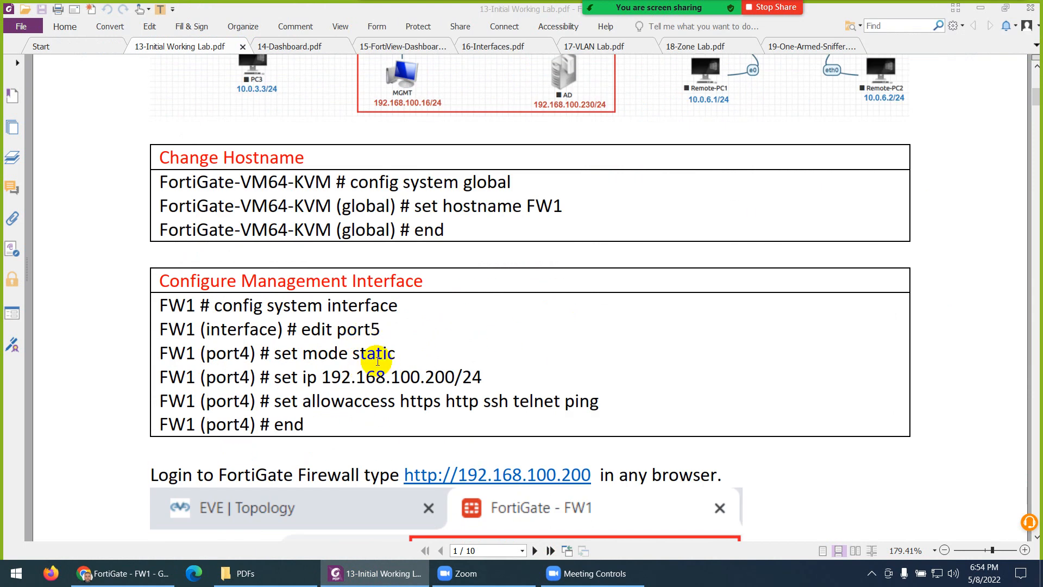
{"action": "left_click_drag", "start_coordinate": [398, 380], "coordinate": [471, 383]}
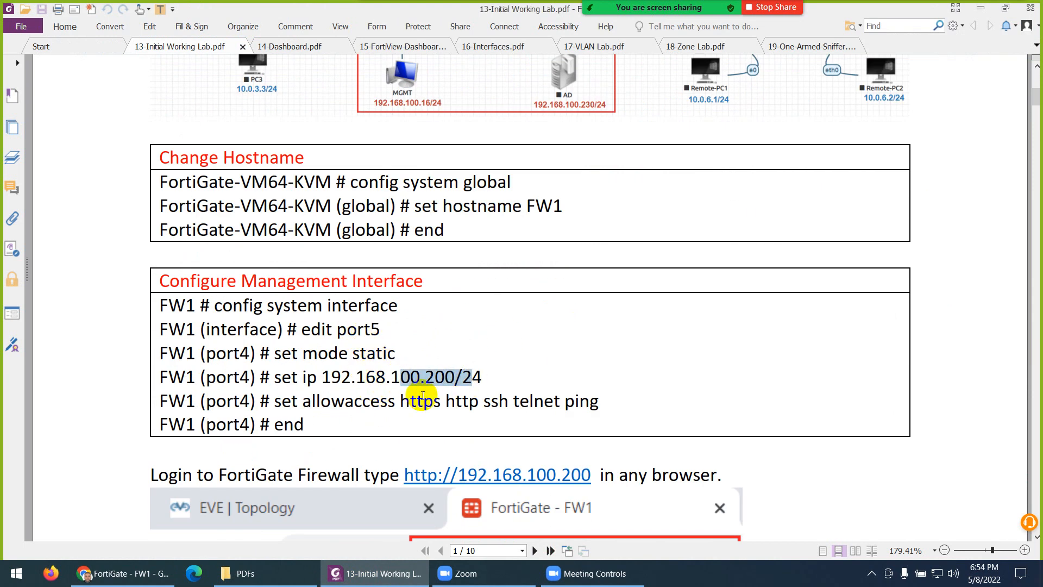
{"action": "left_click_drag", "start_coordinate": [390, 401], "coordinate": [609, 412]}
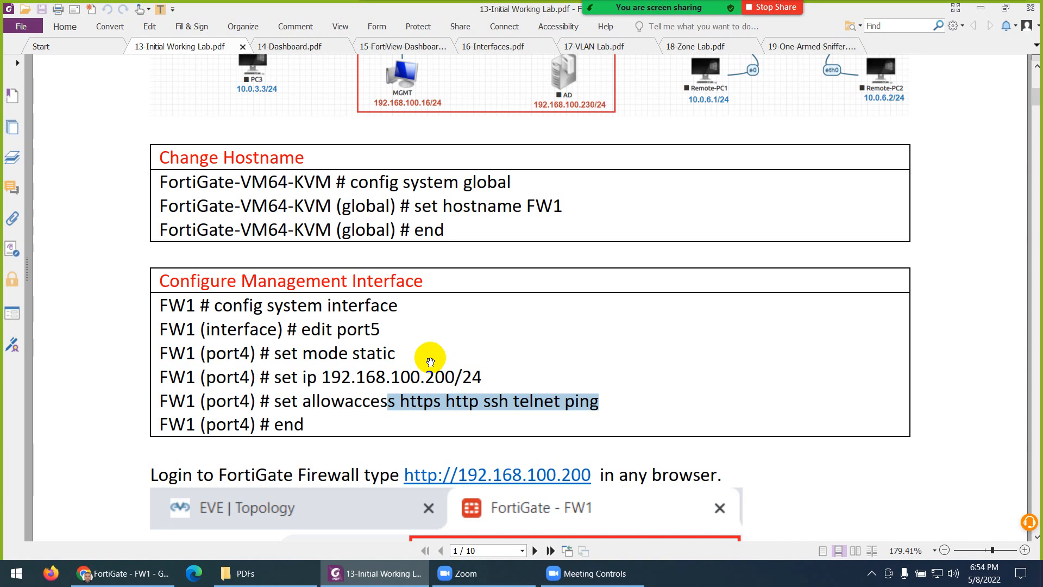
{"action": "scroll", "coordinate": [429, 359], "scroll_direction": "down", "scroll_amount": 3}
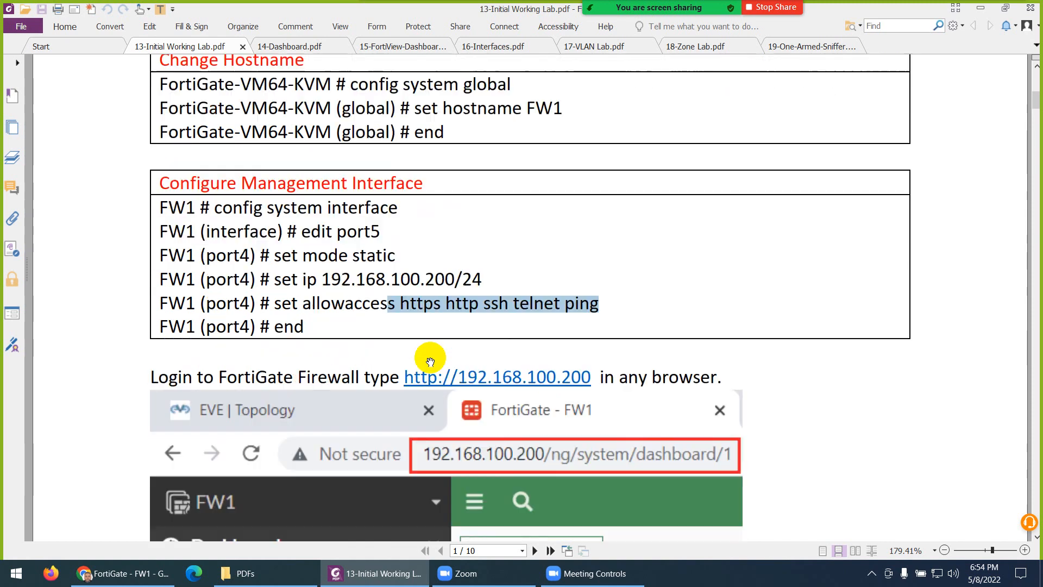
{"action": "left_click", "coordinate": [579, 311]}
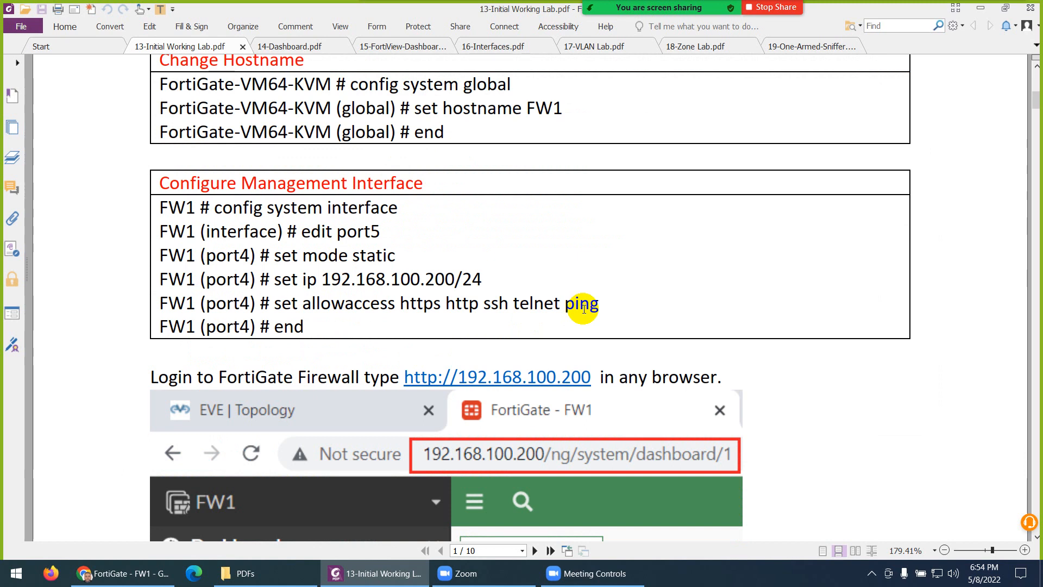
{"action": "scroll", "coordinate": [584, 309], "scroll_direction": "down", "scroll_amount": 7}
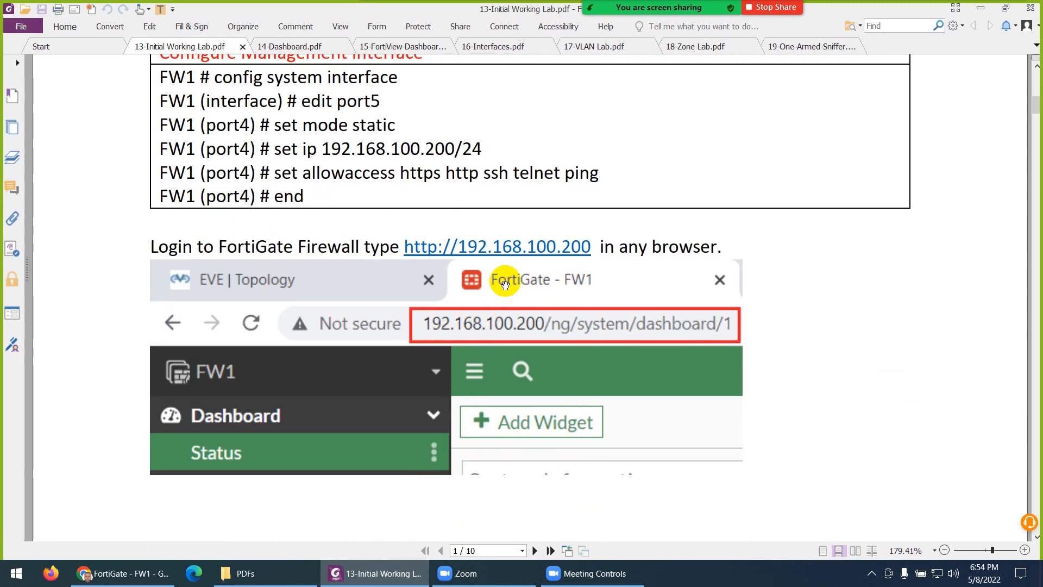
{"action": "scroll", "coordinate": [512, 278], "scroll_direction": "down", "scroll_amount": 15}
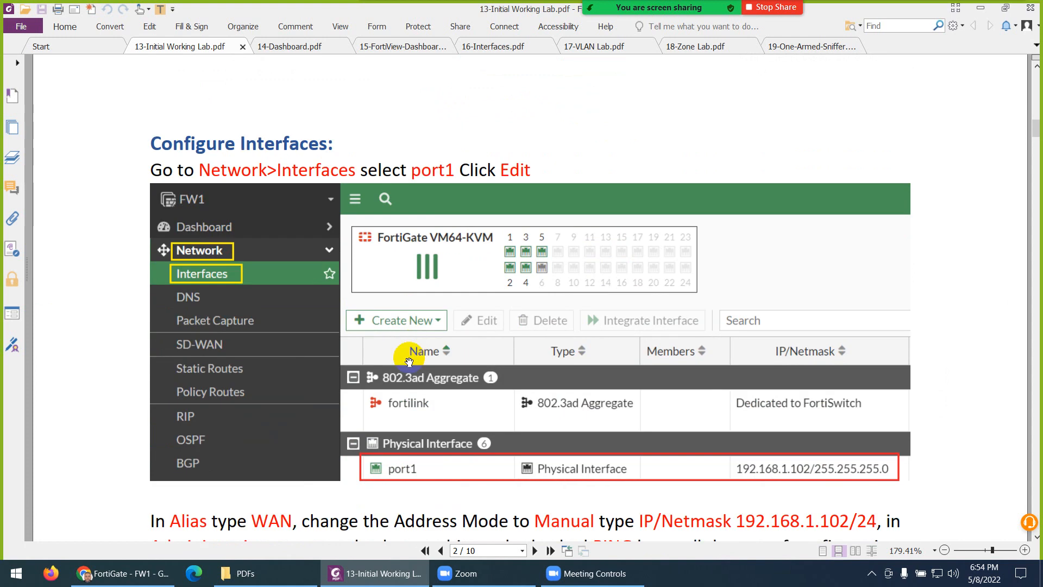
Step: In FW1's web GUI, go to Network > Interfaces and open port5 for editing
{"action": "left_click", "coordinate": [123, 573]}
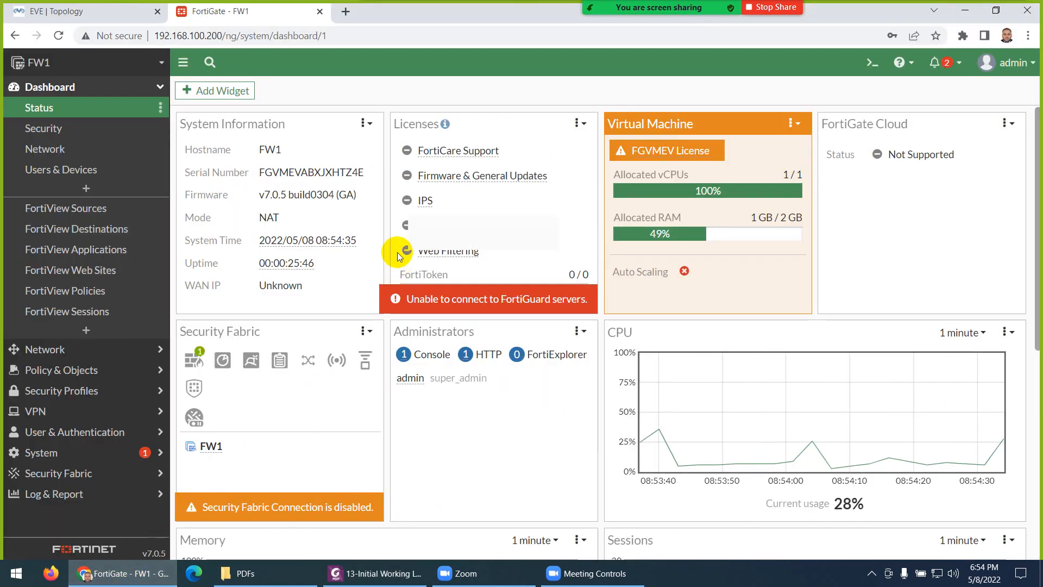
{"action": "left_click", "coordinate": [117, 14]}
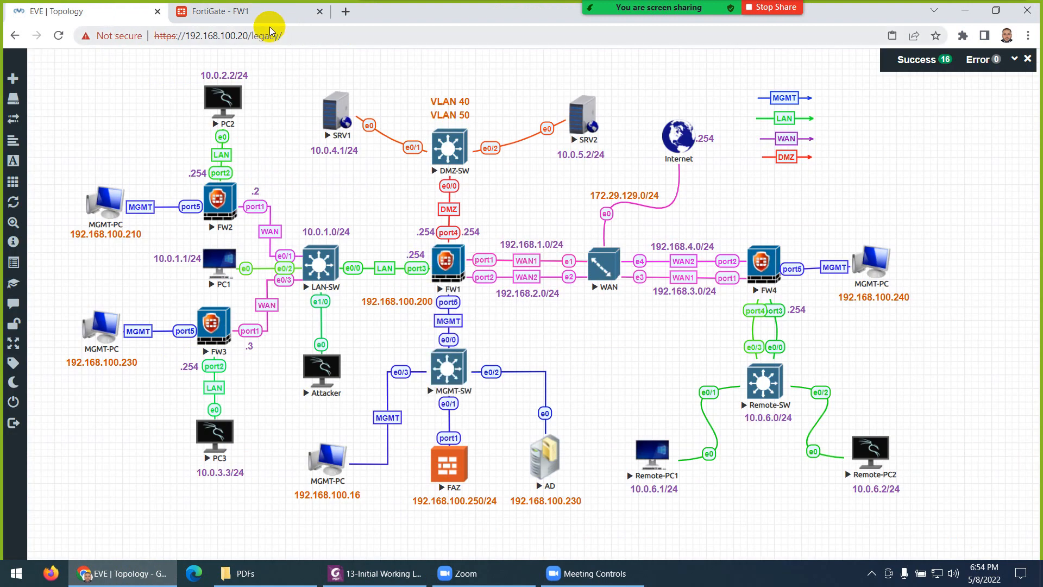
{"action": "left_click", "coordinate": [260, 11]}
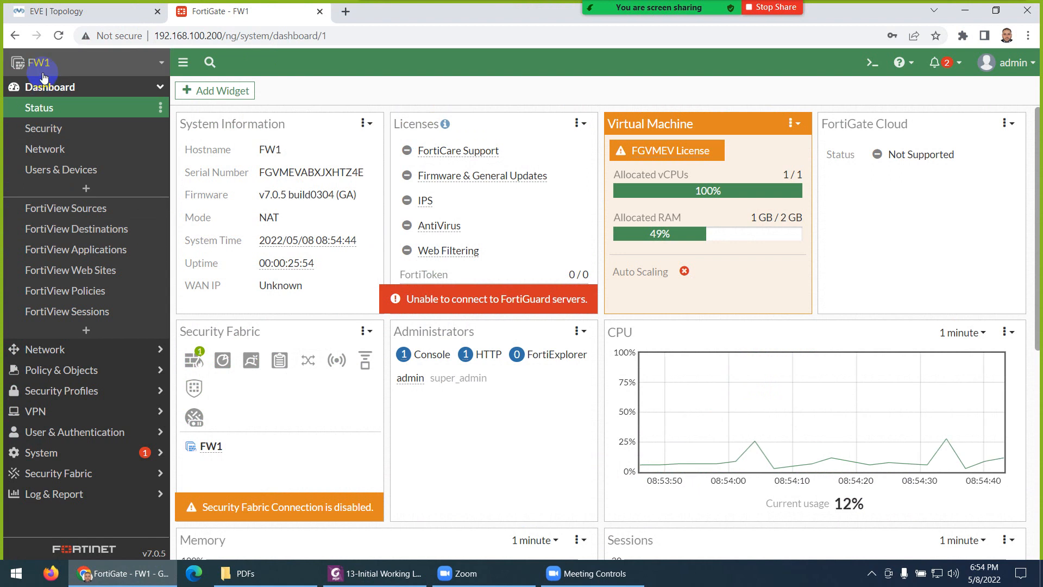
{"action": "left_click", "coordinate": [46, 351]}
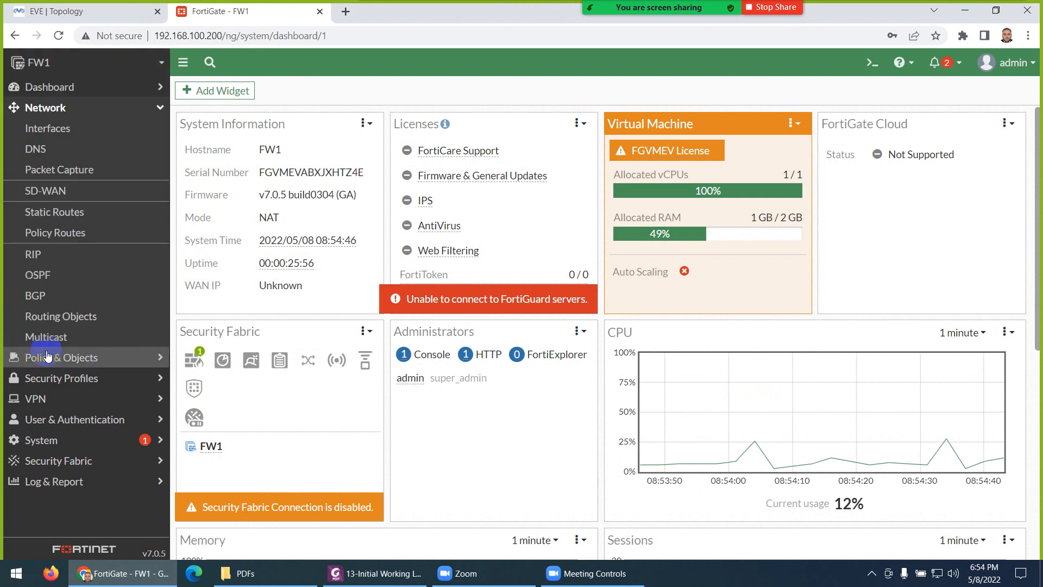
{"action": "left_click", "coordinate": [60, 135]}
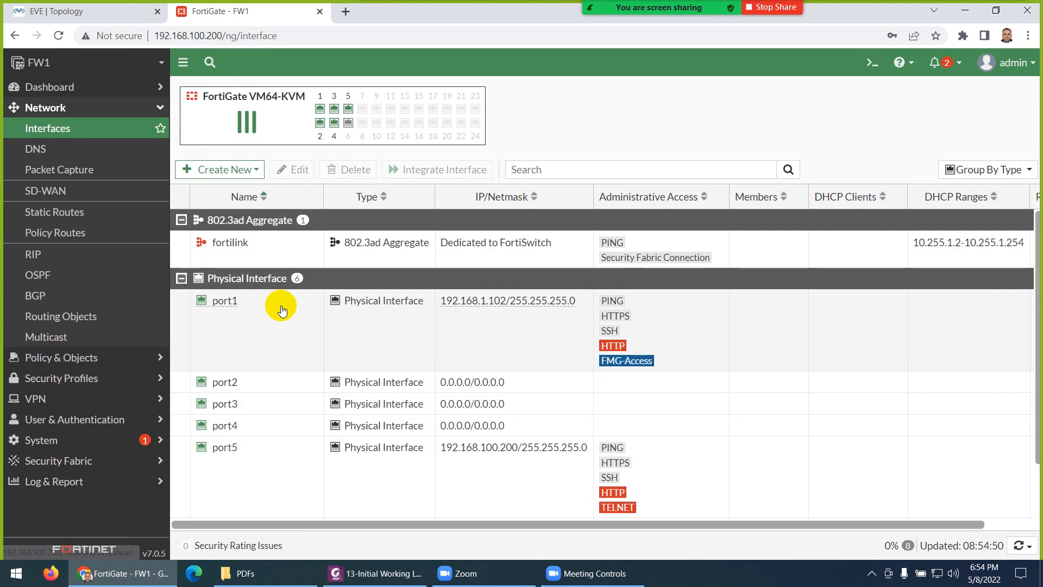
{"action": "double_click", "coordinate": [228, 448]}
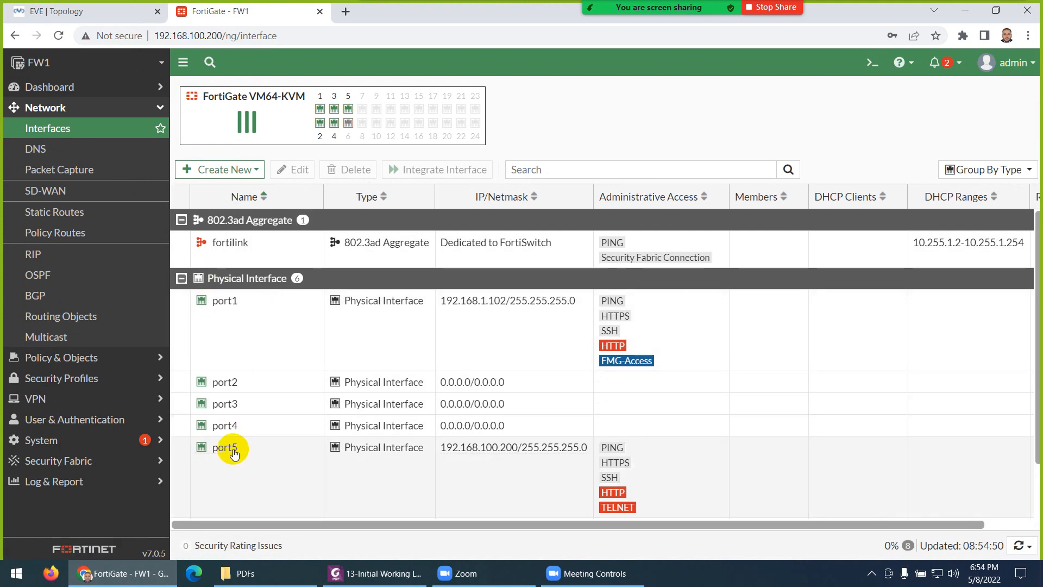
{"action": "mouse_move", "coordinate": [234, 454]}
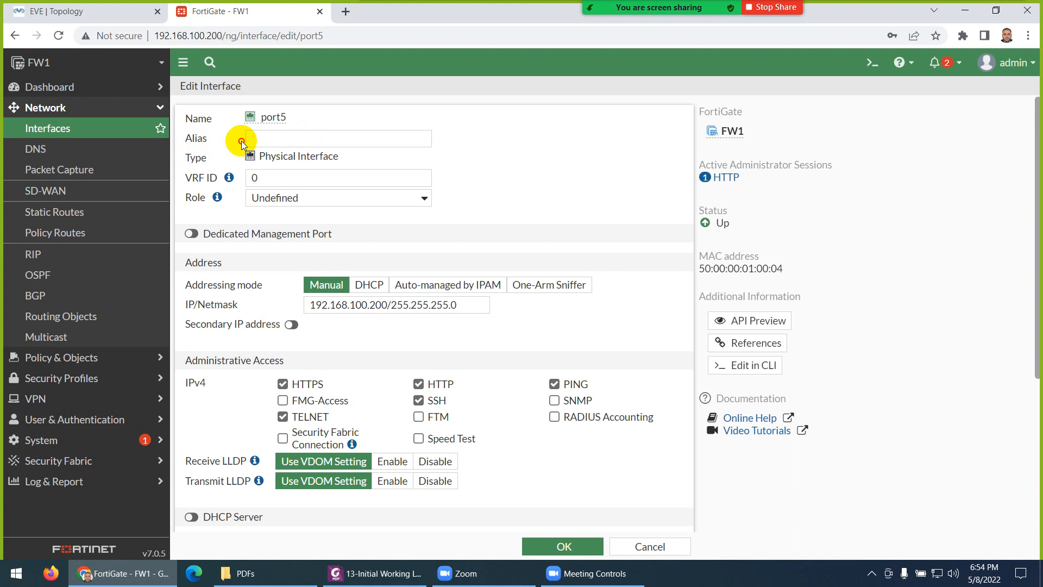
Step: Give port5 the alias MGMT, save it, and glance at the EVE topology tab
{"action": "left_click", "coordinate": [250, 139]}
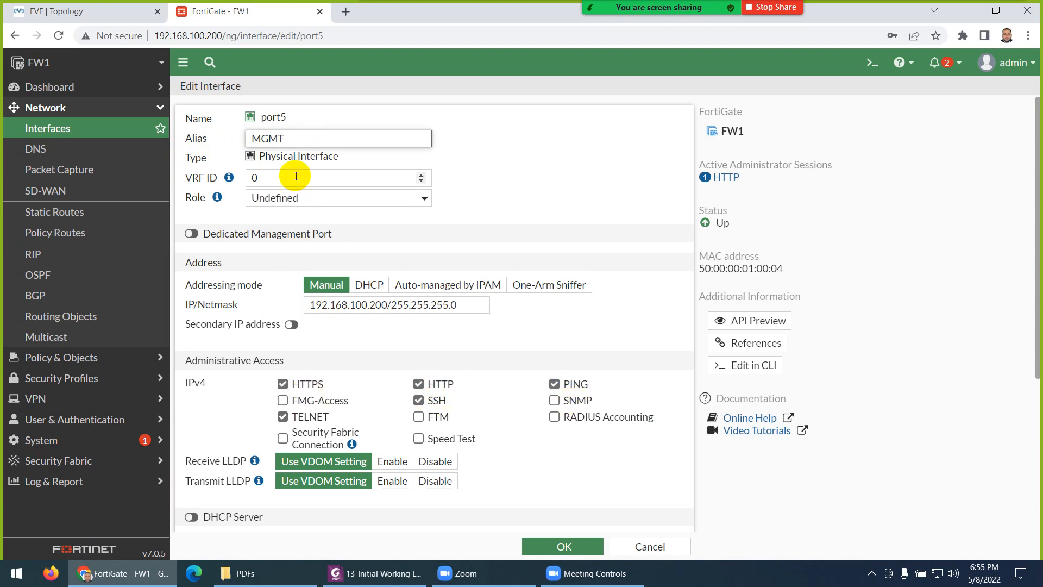
{"action": "left_click", "coordinate": [546, 542]}
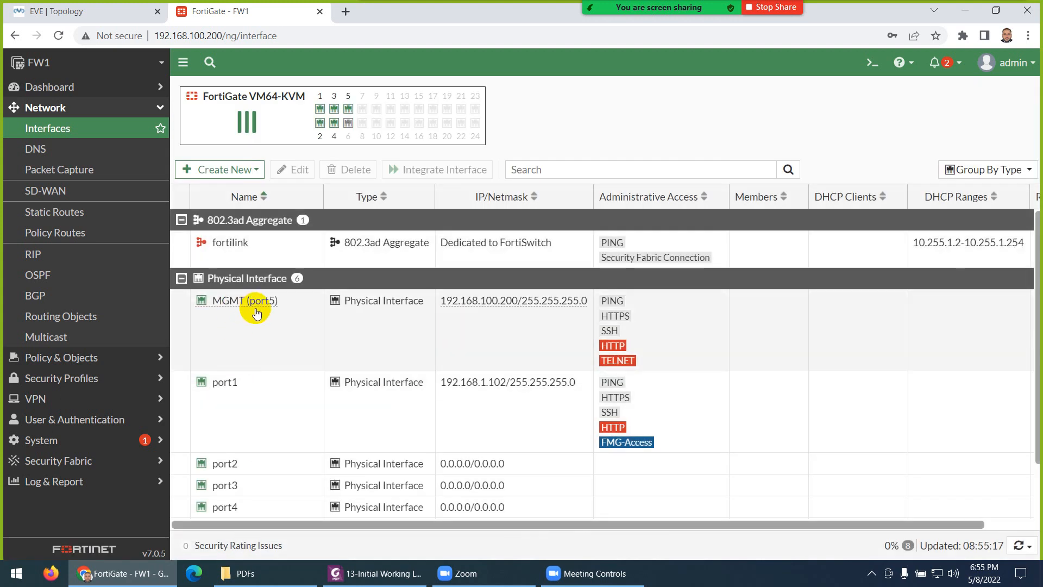
{"action": "left_click", "coordinate": [98, 12]}
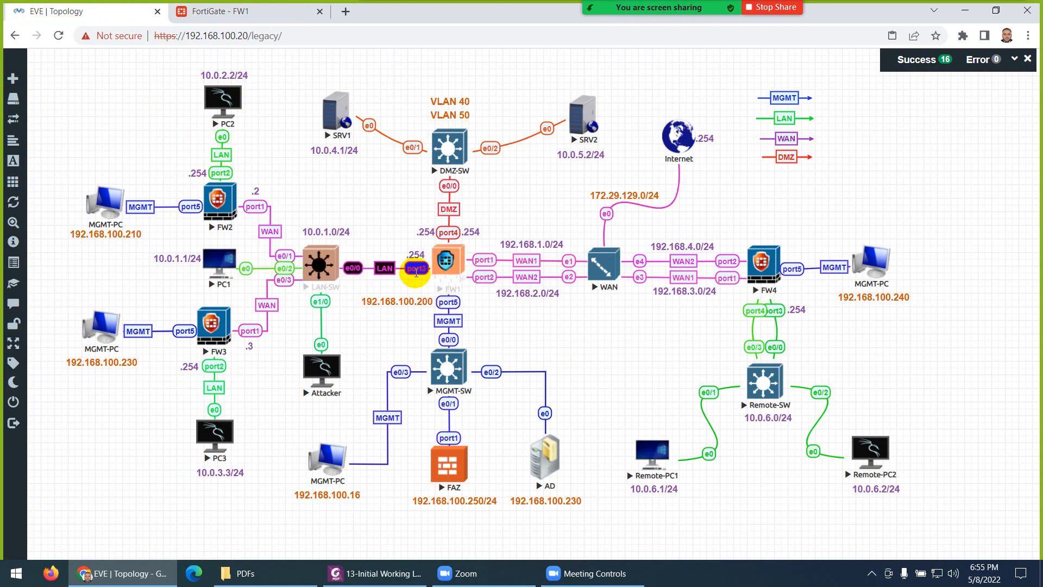
{"action": "left_click", "coordinate": [248, 11]}
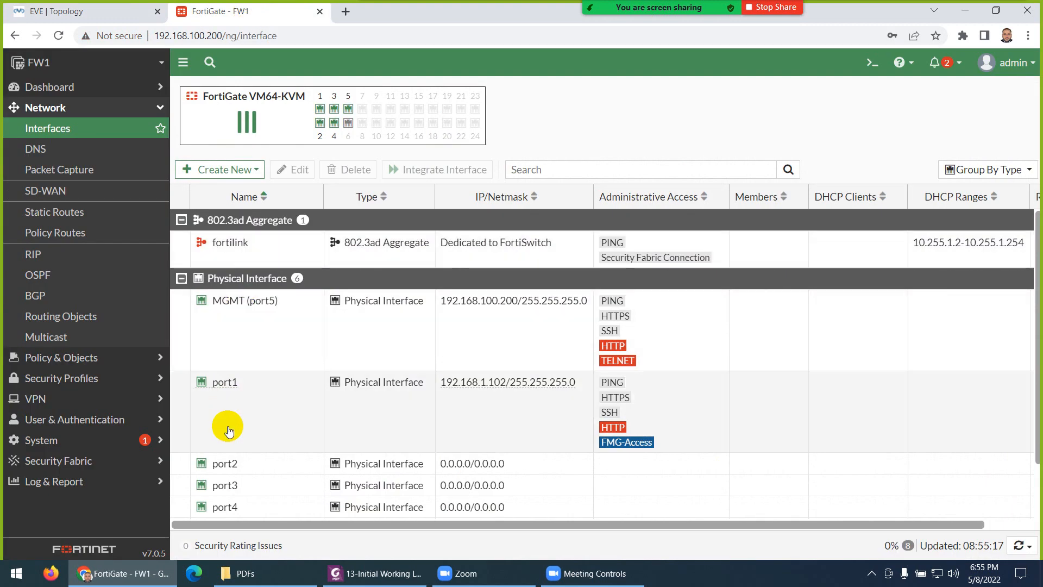
Step: Open port3, alias it LAN and set its role to LAN
{"action": "double_click", "coordinate": [228, 485]}
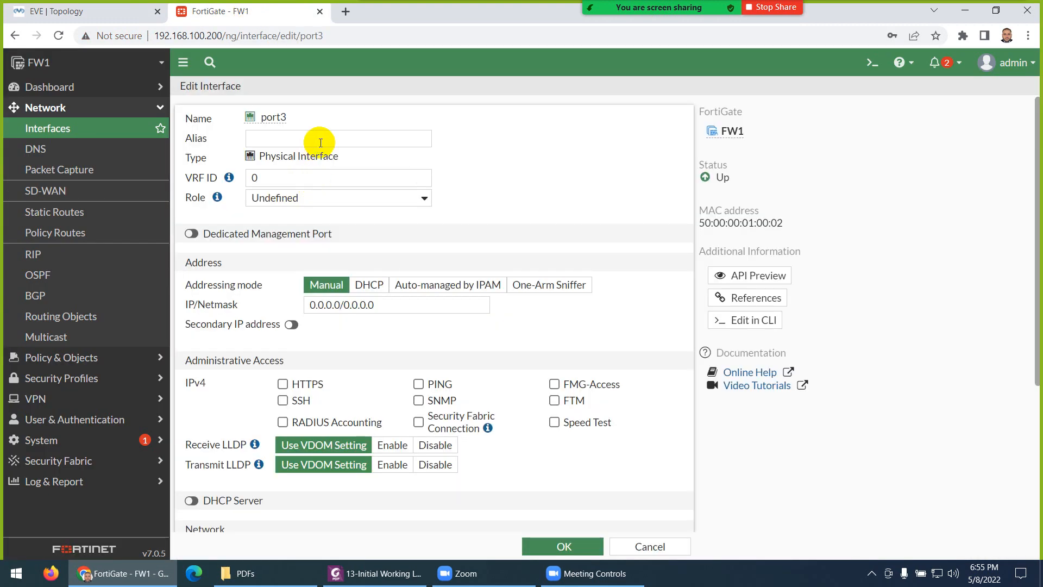
{"action": "left_click", "coordinate": [319, 140]}
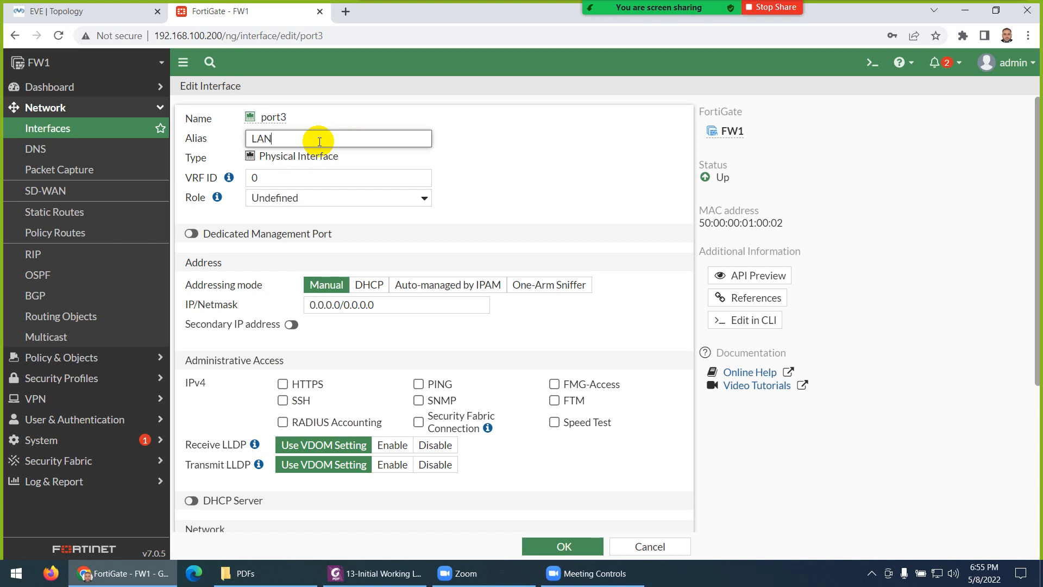
{"action": "left_click", "coordinate": [263, 200]}
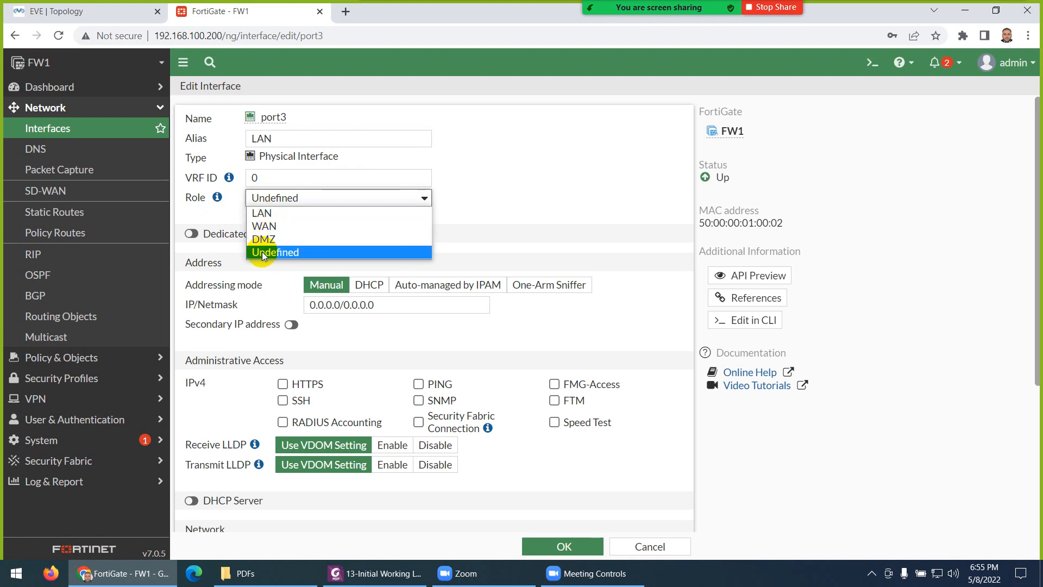
{"action": "left_click", "coordinate": [262, 213]}
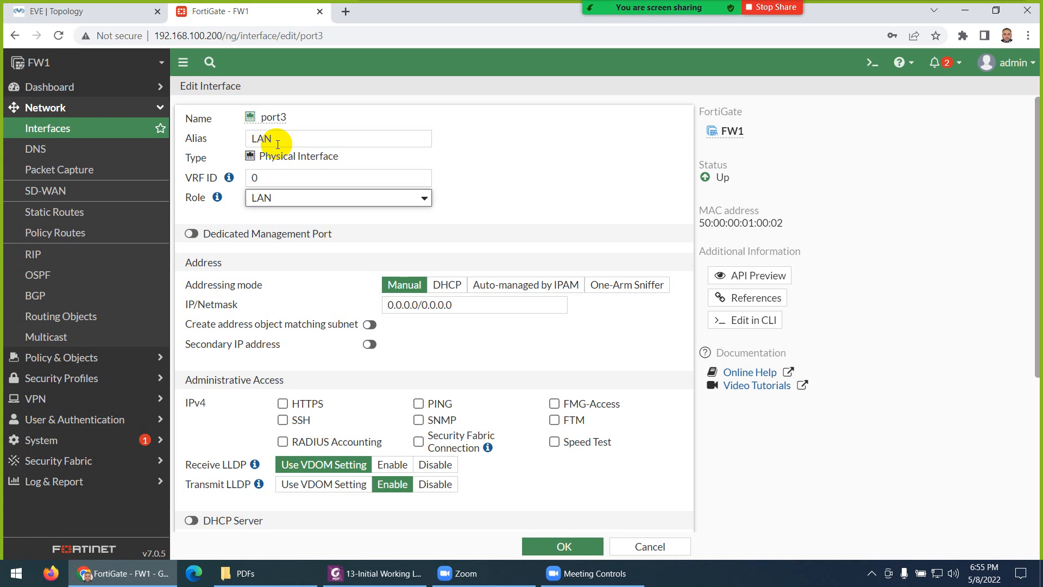
Step: Give port3 the address 10.0.1.254/24 with PING access and save it
{"action": "left_click", "coordinate": [123, 14]}
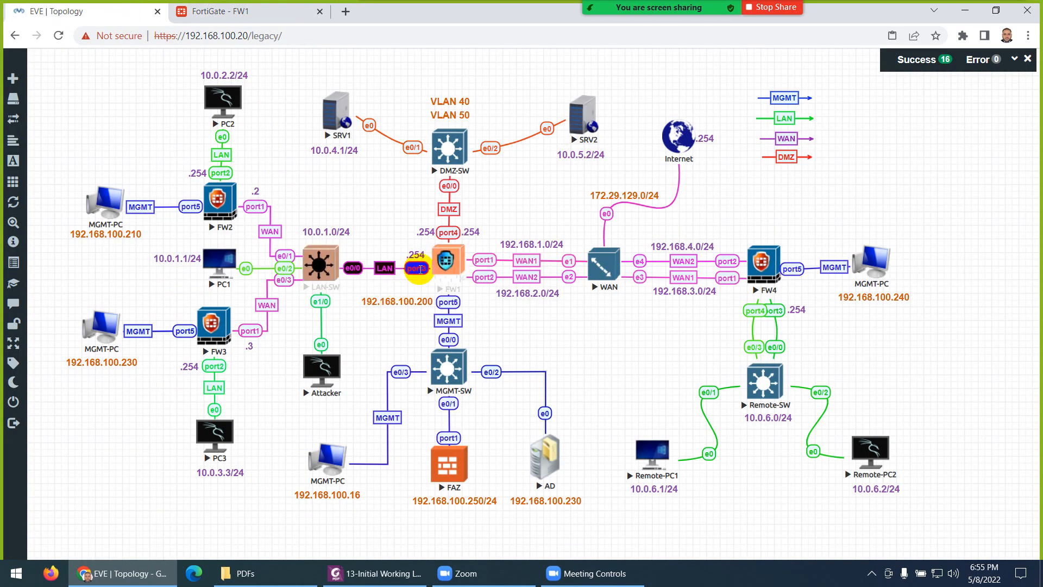
{"action": "double_click", "coordinate": [337, 232]}
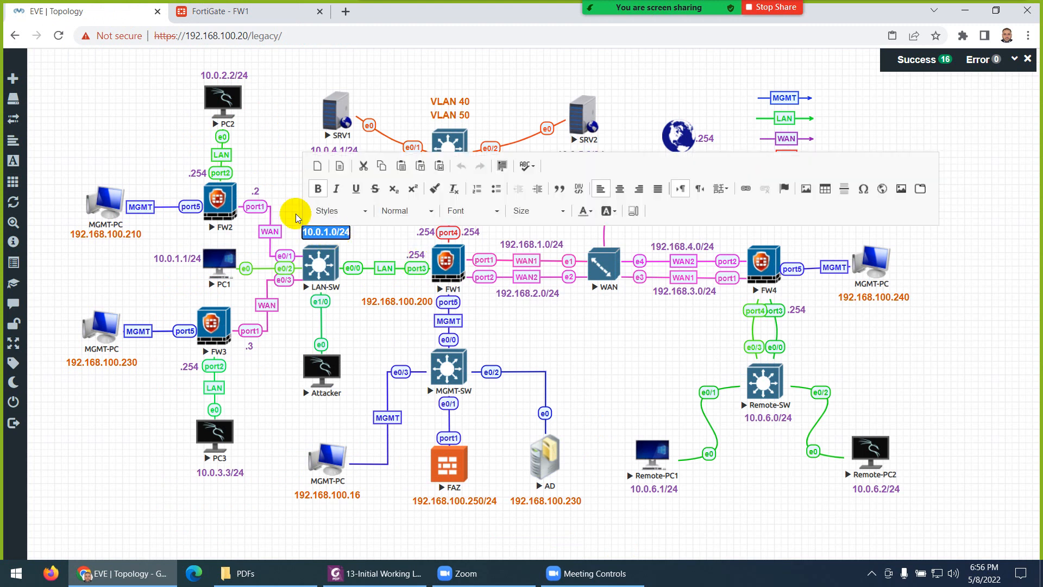
{"action": "left_click", "coordinate": [220, 10]}
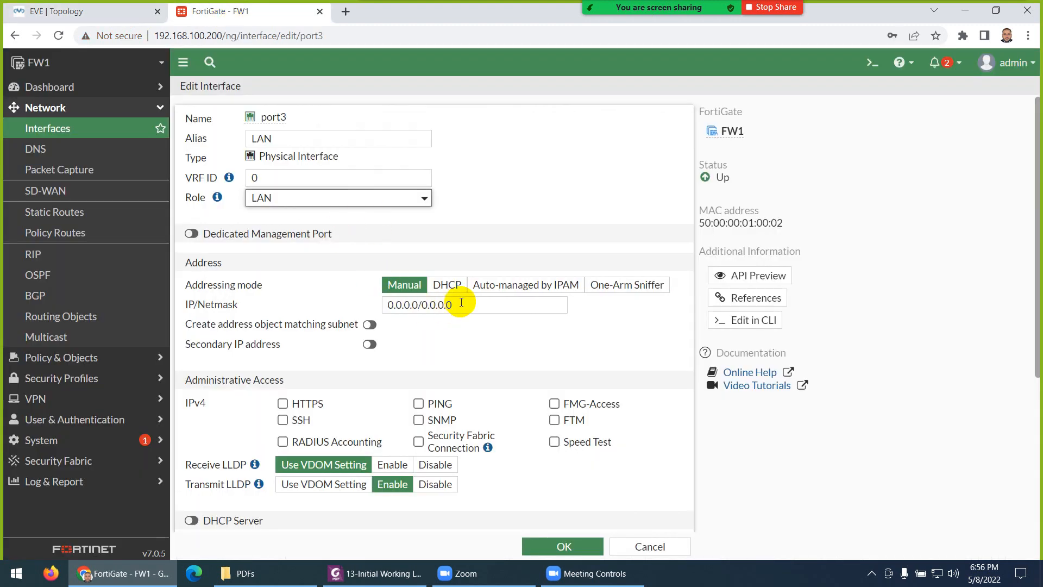
{"action": "left_click_drag", "start_coordinate": [462, 303], "coordinate": [384, 302]}
{"action": "type", "text": "10.0.1.0/24"}
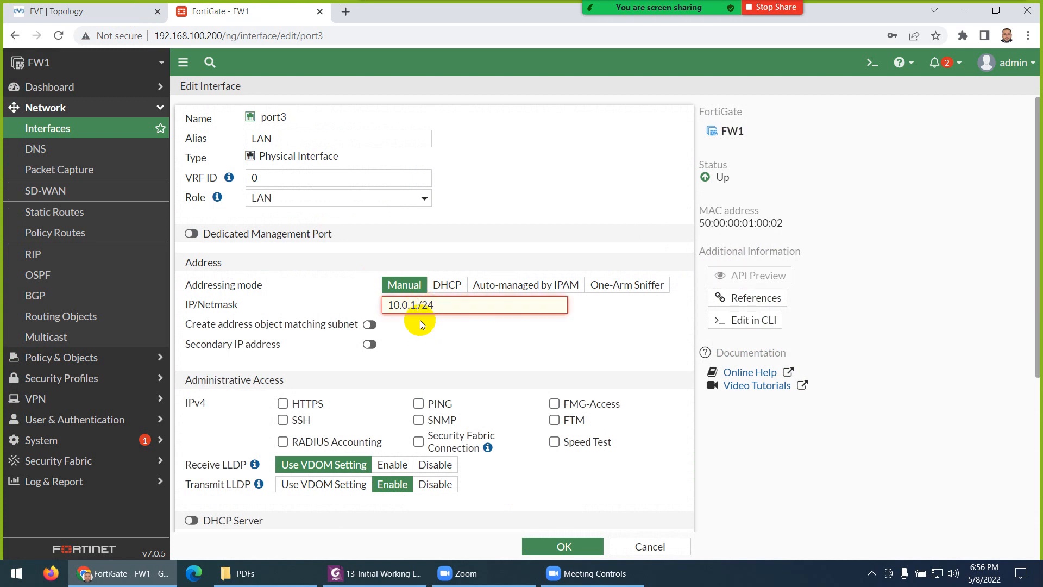
{"action": "type", "text": "254"}
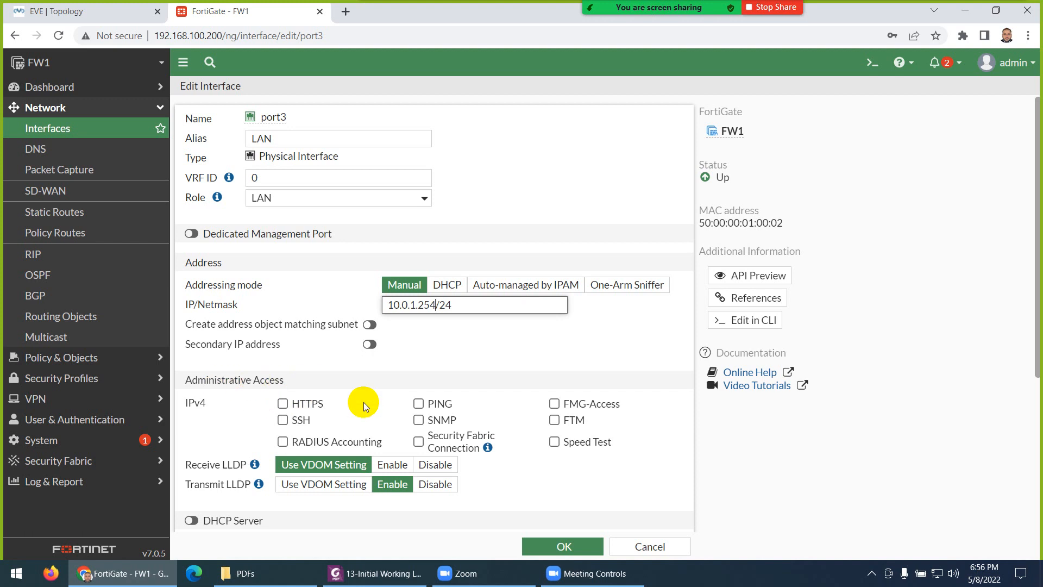
{"action": "left_click", "coordinate": [417, 404]}
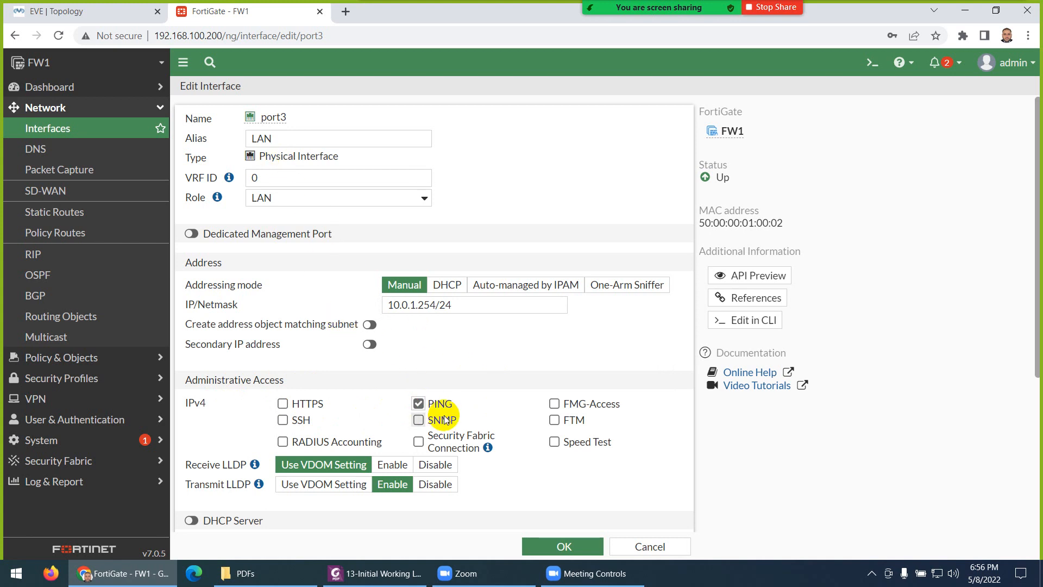
{"action": "left_click", "coordinate": [554, 548]}
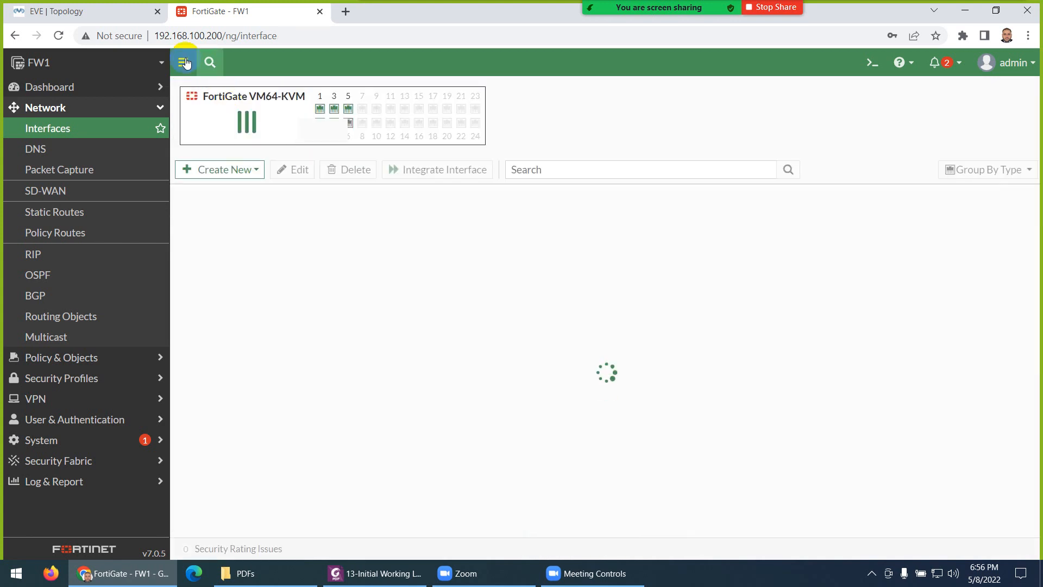
{"action": "left_click", "coordinate": [110, 11]}
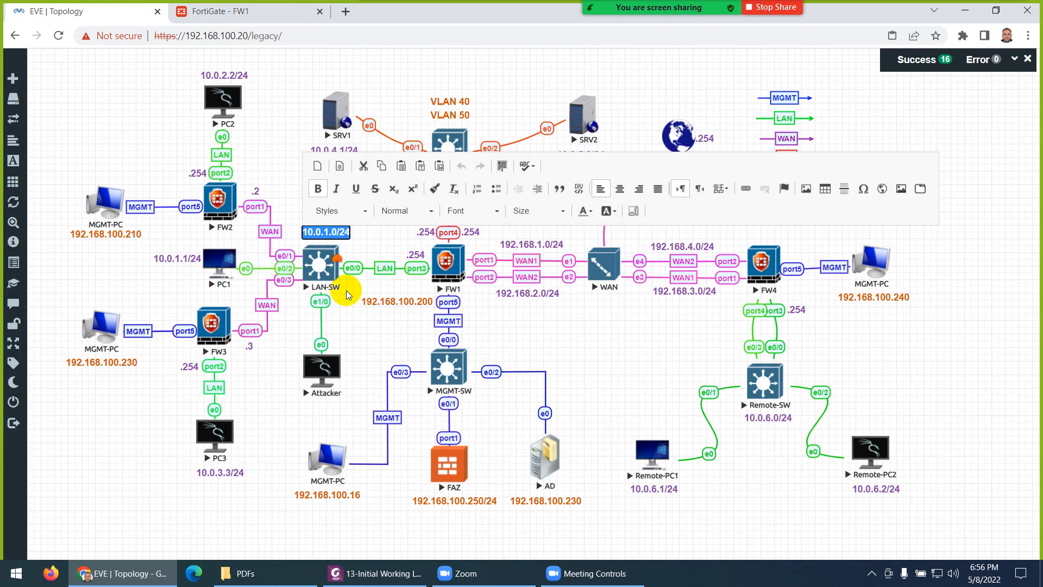
{"action": "left_click", "coordinate": [630, 343]}
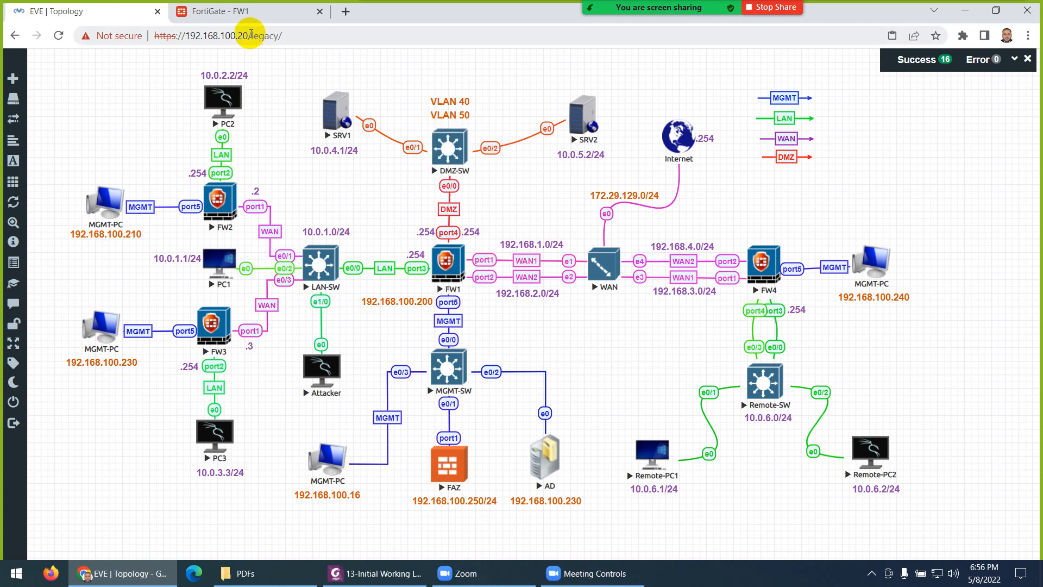
{"action": "left_click", "coordinate": [249, 18]}
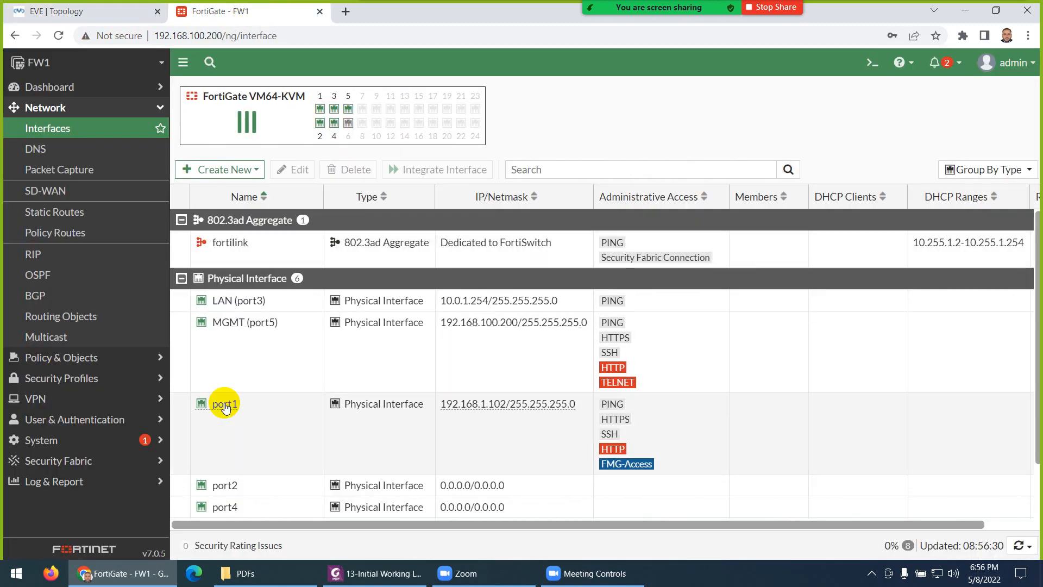
Step: Alias port4 as DMZ with the DMZ role and PING access, save, then check the topology
{"action": "double_click", "coordinate": [229, 507]}
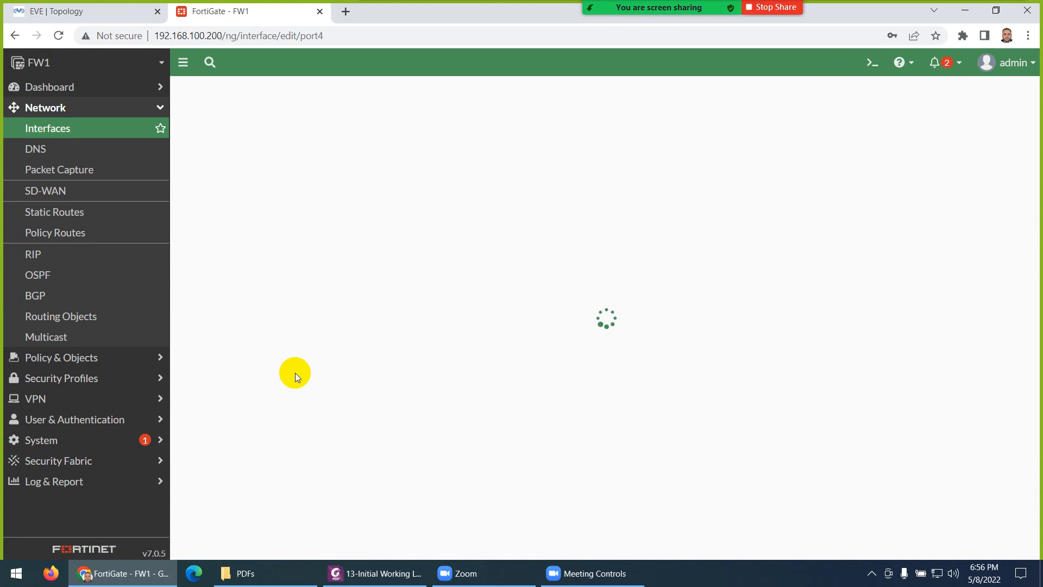
{"action": "left_click", "coordinate": [303, 140]}
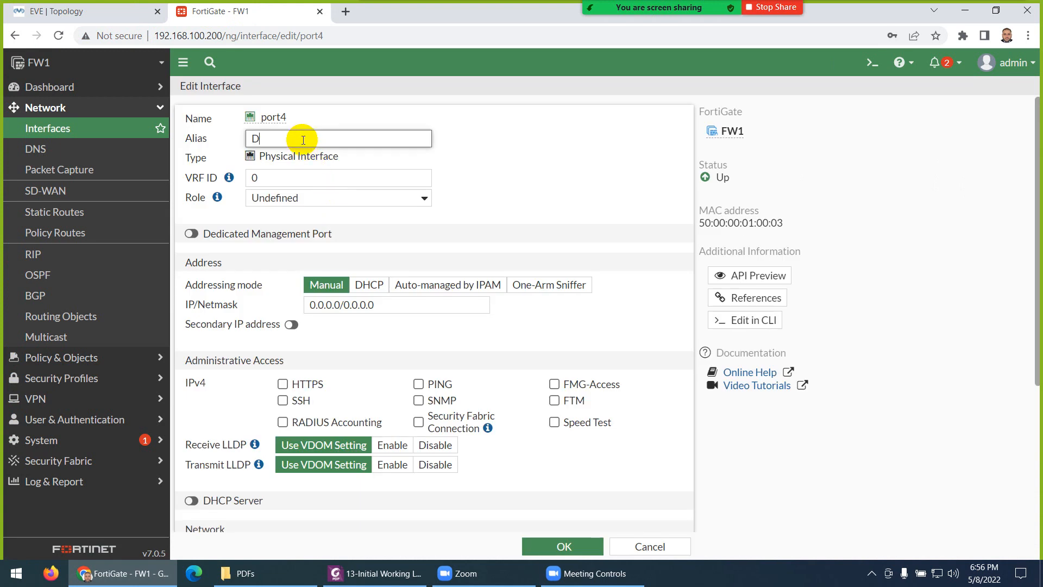
{"action": "left_click", "coordinate": [286, 197]}
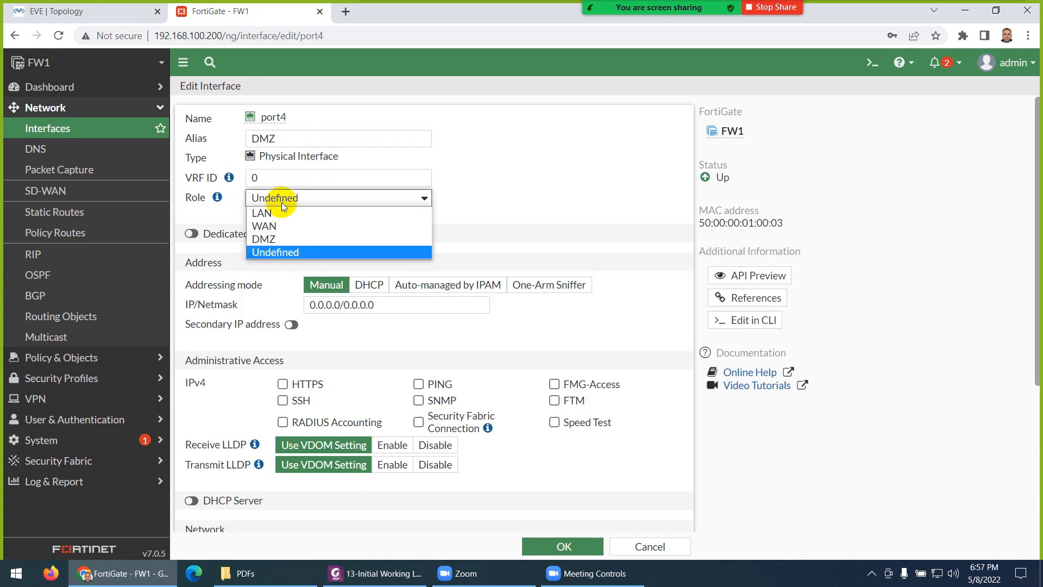
{"action": "left_click", "coordinate": [272, 242]}
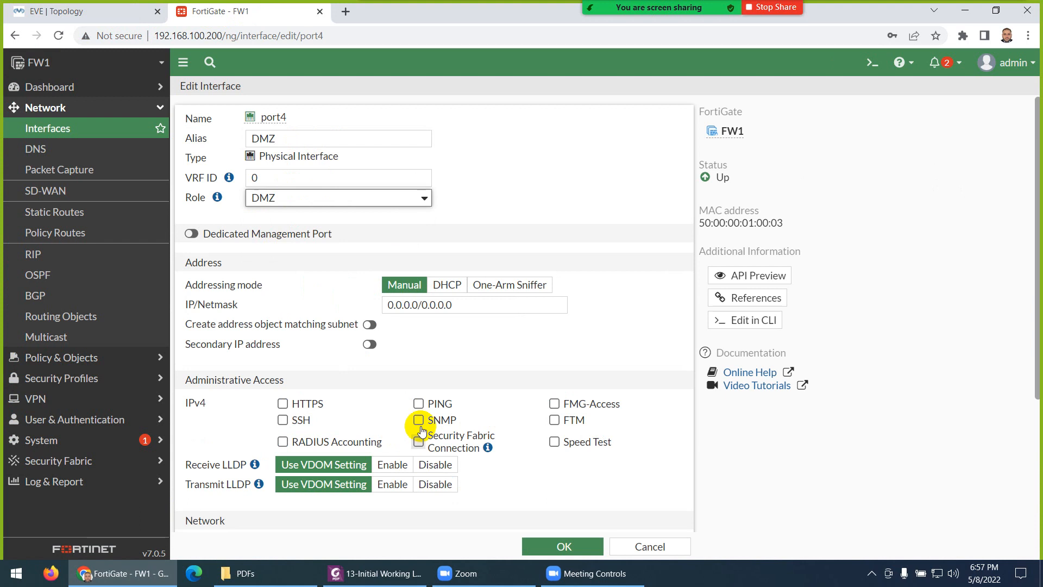
{"action": "left_click", "coordinate": [418, 403]}
{"action": "left_click", "coordinate": [534, 544]}
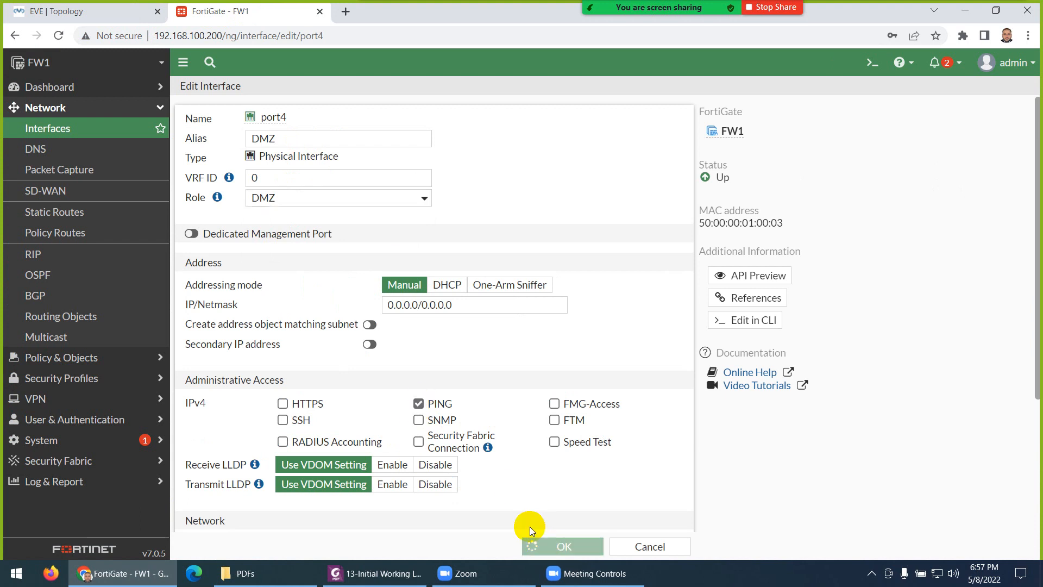
{"action": "left_click", "coordinate": [132, 20]}
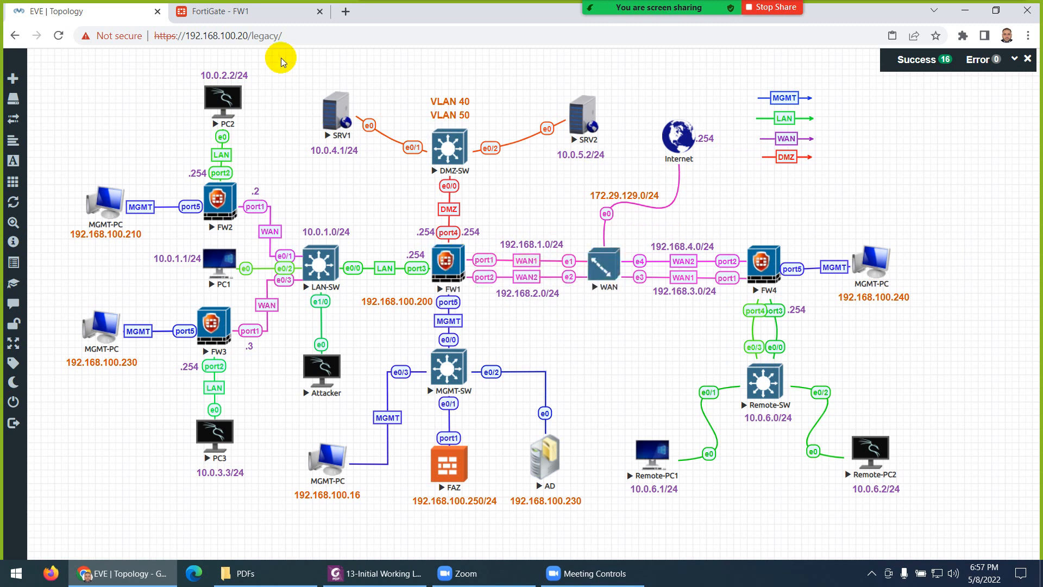
{"action": "left_click", "coordinate": [261, 15]}
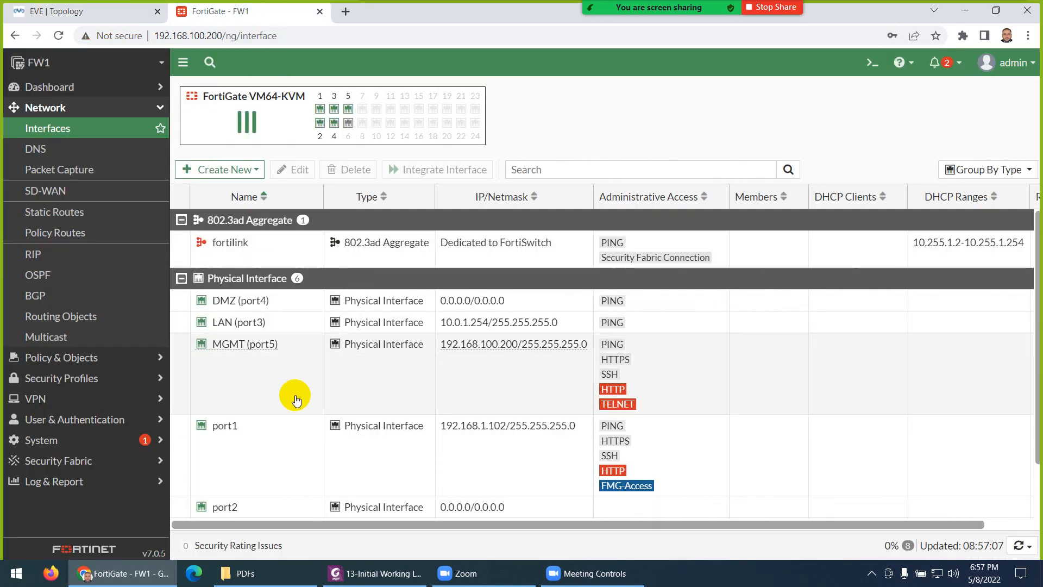
Step: Open port1, alias it WAN-1 and set its role to WAN
{"action": "double_click", "coordinate": [246, 435]}
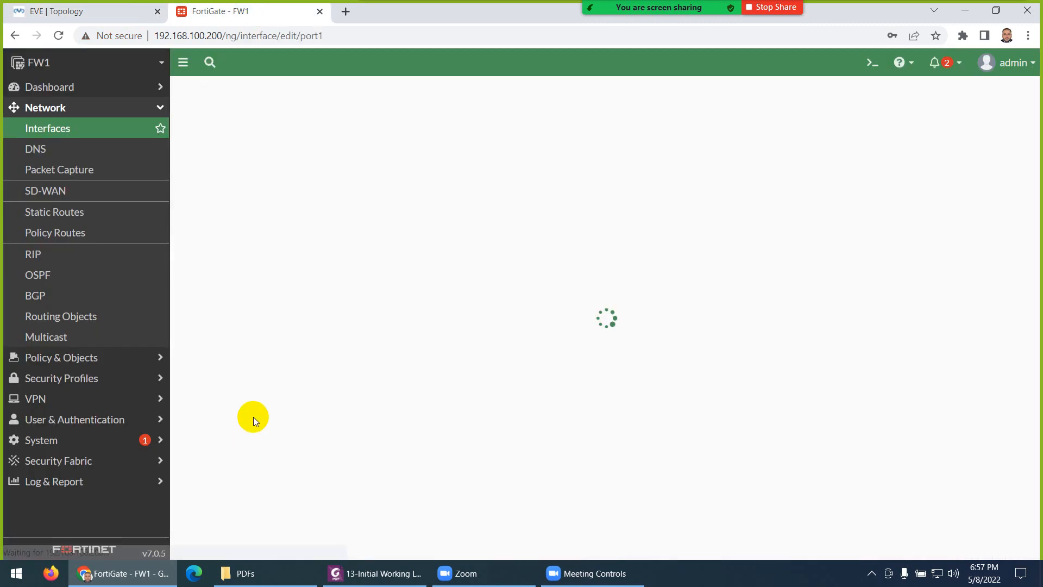
{"action": "left_click", "coordinate": [329, 143]}
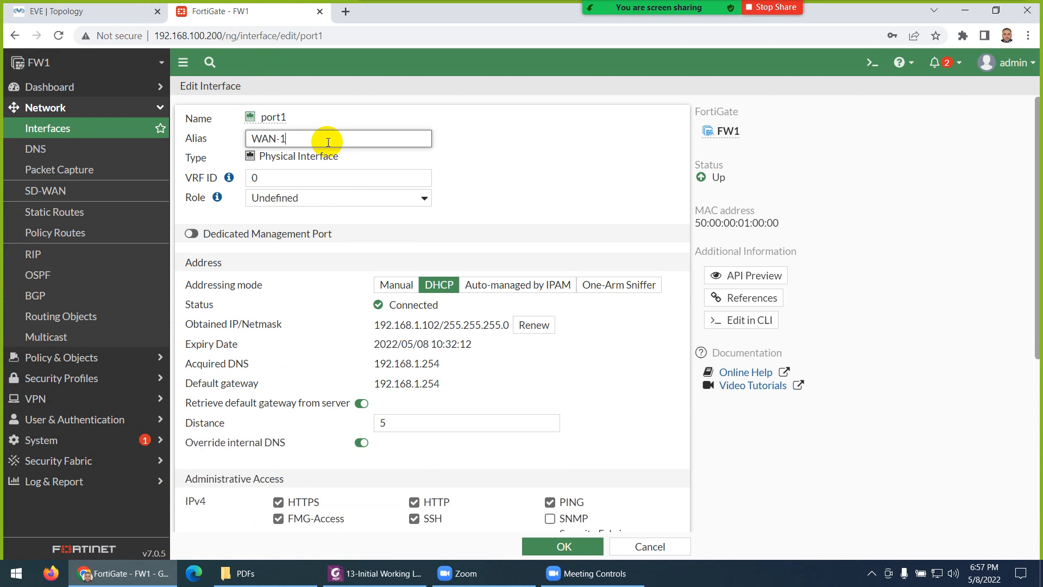
{"action": "left_click", "coordinate": [279, 200]}
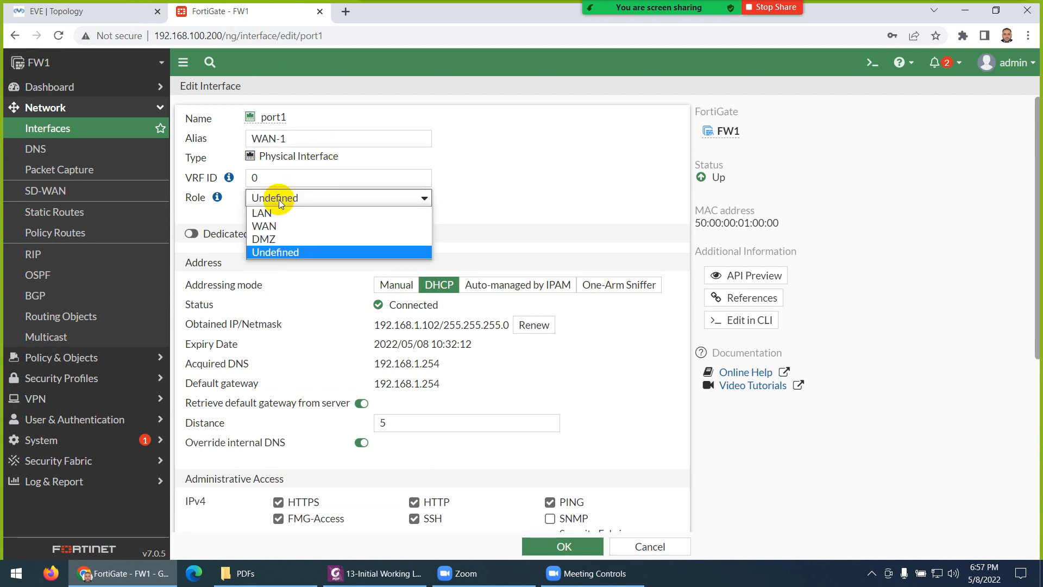
{"action": "left_click", "coordinate": [274, 227]}
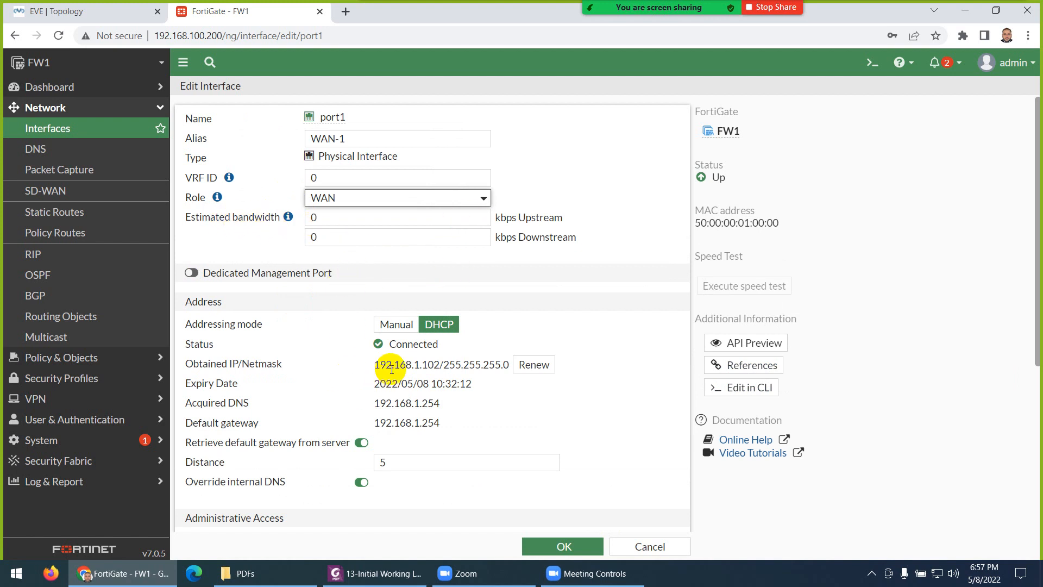
{"action": "left_click_drag", "start_coordinate": [420, 371], "coordinate": [438, 371]}
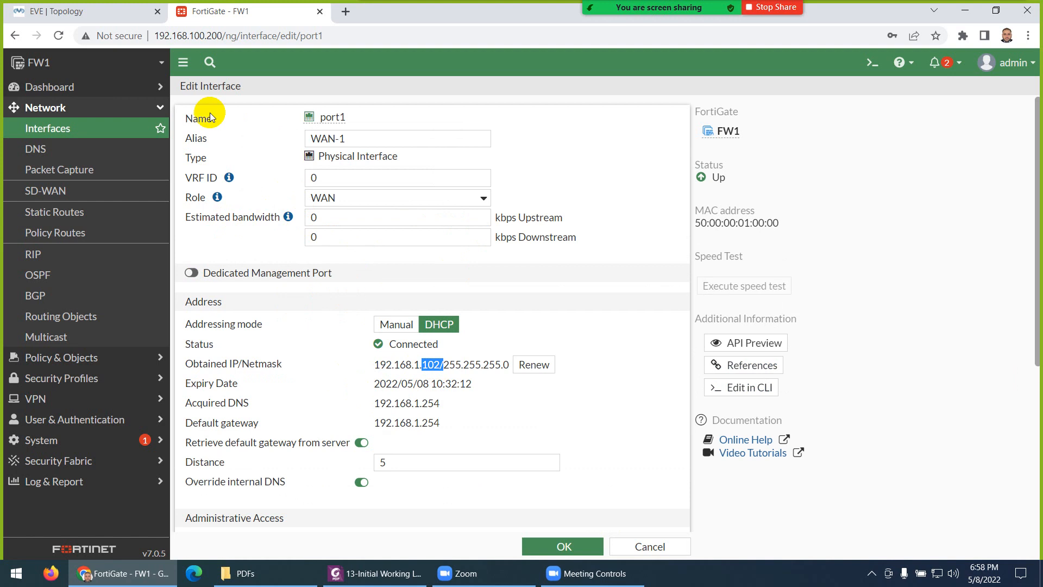
{"action": "left_click", "coordinate": [143, 14]}
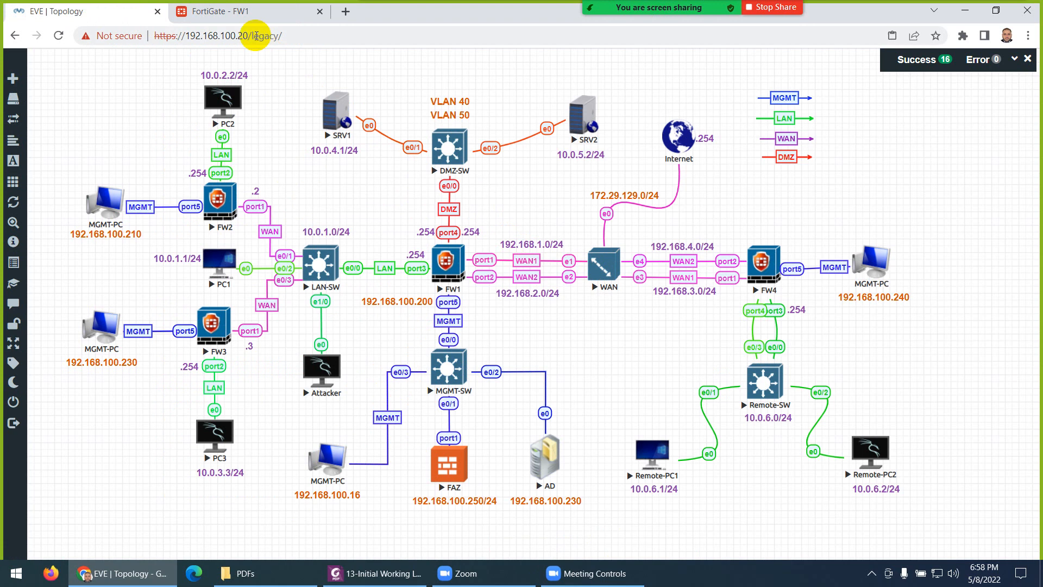
{"action": "left_click", "coordinate": [236, 11]}
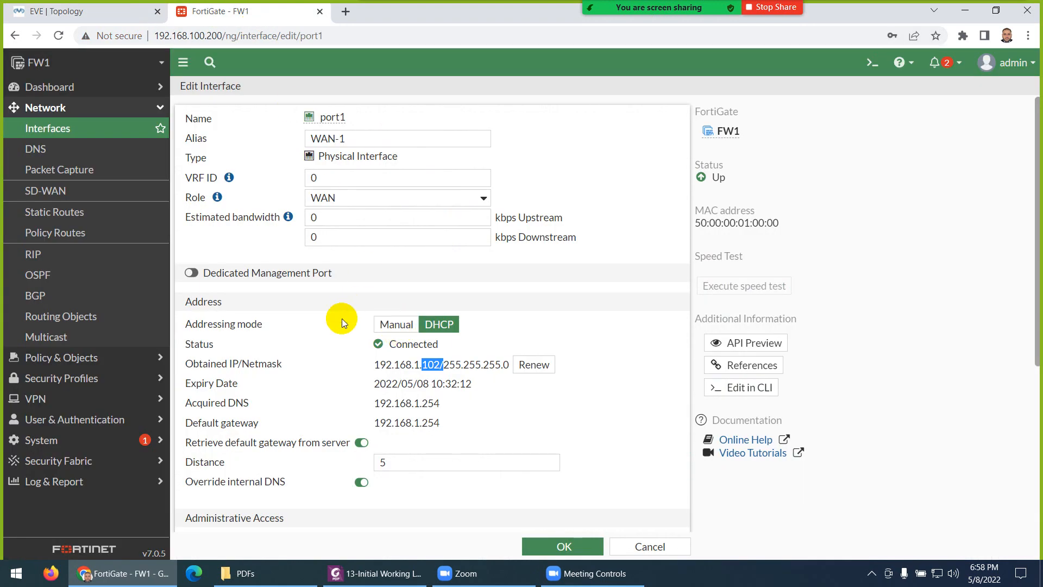
Step: Switch port1 to manual addressing with 192.168.1.1/255.255.255.0
{"action": "left_click", "coordinate": [399, 325]}
{"action": "left_click", "coordinate": [365, 344]}
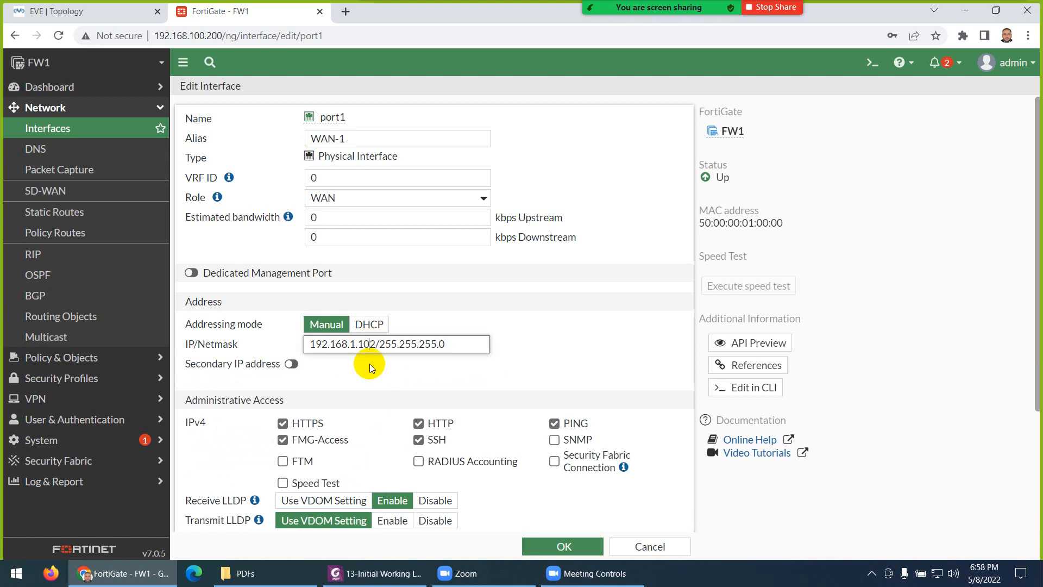
{"action": "key", "text": "BackSpace"}
{"action": "key", "text": "BackSpace"}
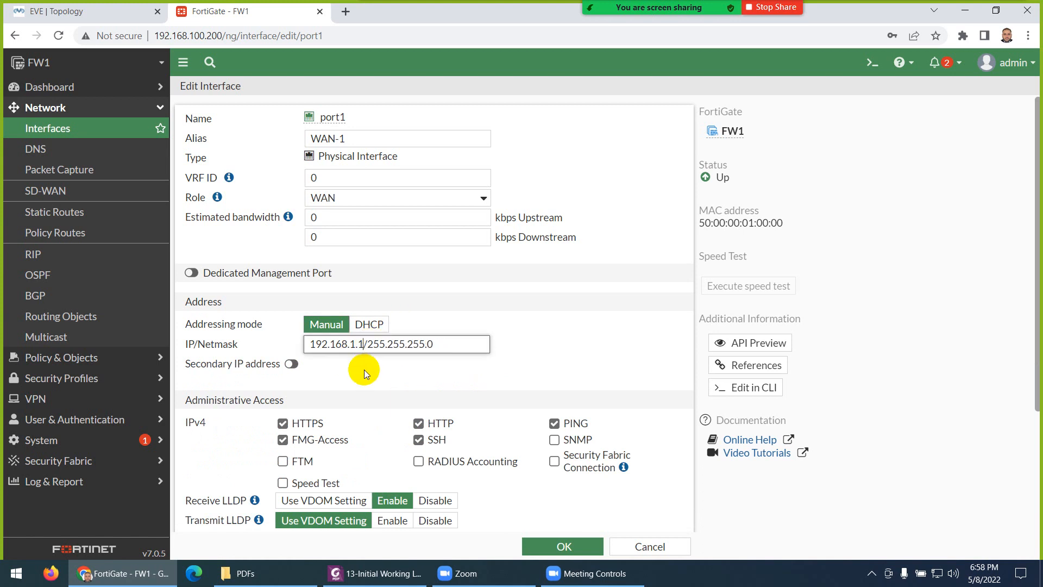
{"action": "left_click", "coordinate": [97, 11]}
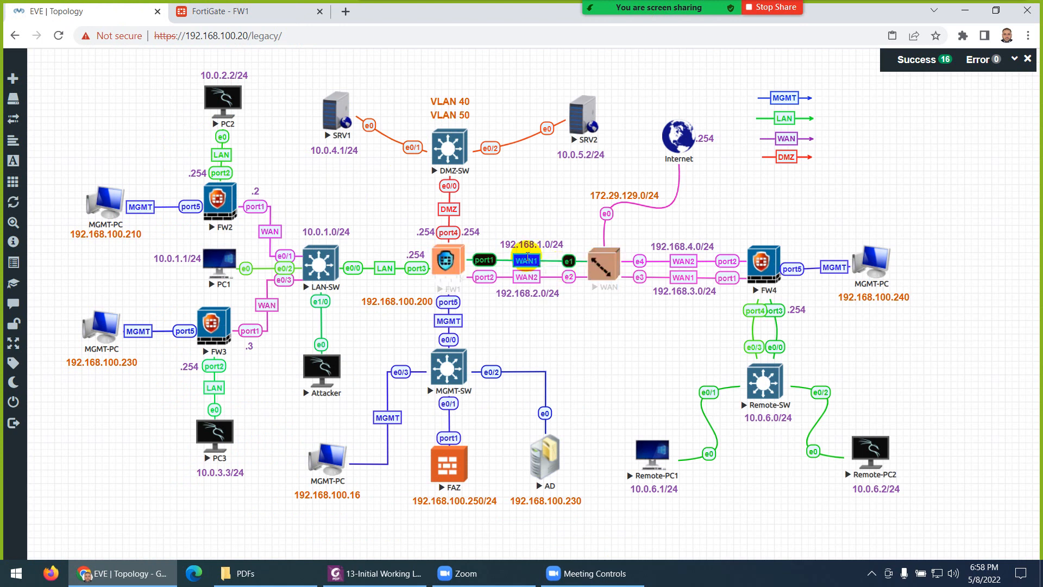
{"action": "left_click", "coordinate": [270, 14]}
{"action": "left_click_drag", "start_coordinate": [436, 345], "coordinate": [376, 346]}
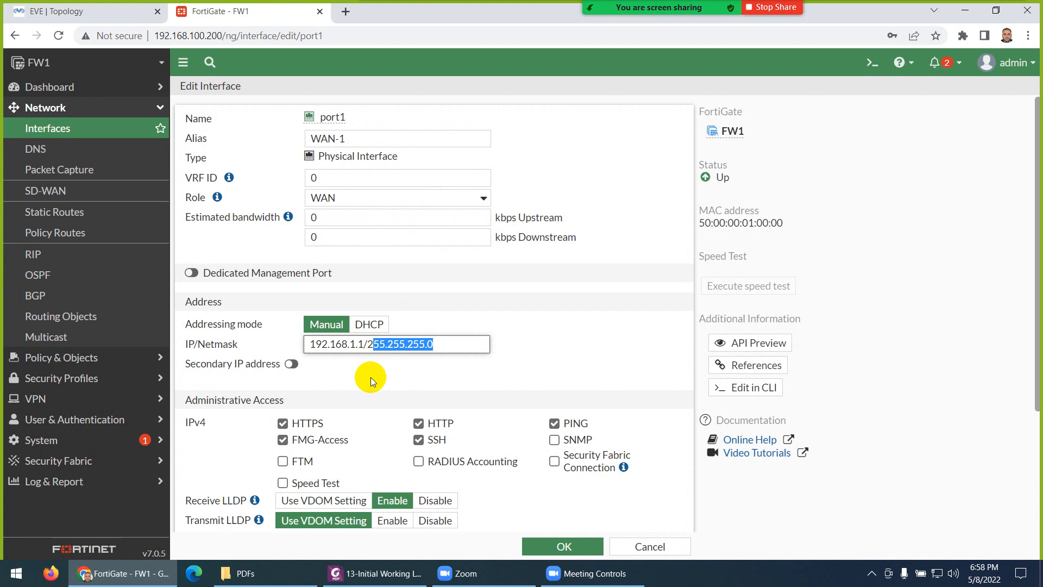
Step: Remove HTTPS, HTTP, SSH and FMG-Access so only PING remains, then save port1
{"action": "scroll", "coordinate": [334, 397], "scroll_direction": "down", "scroll_amount": 1}
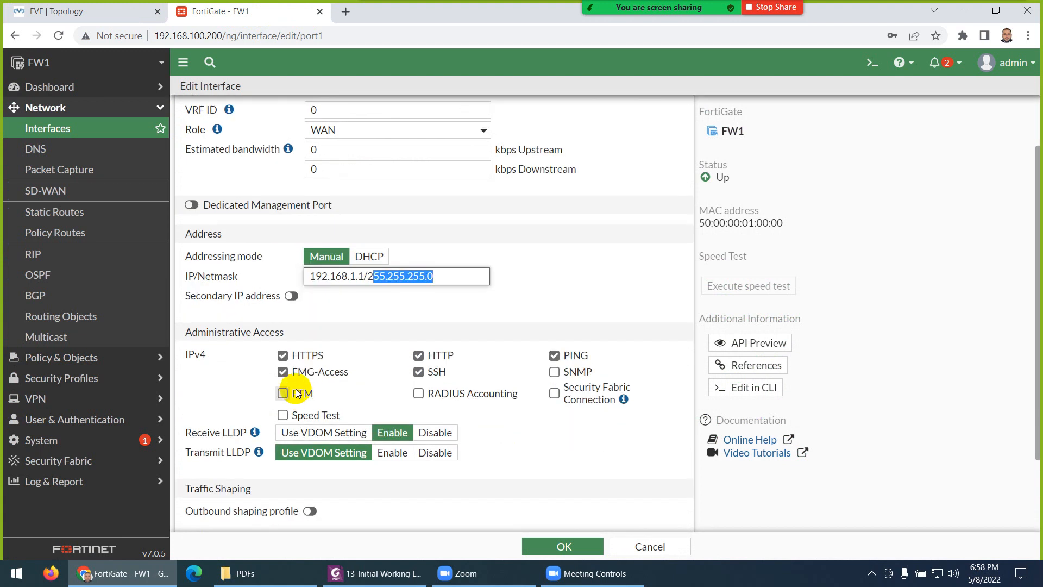
{"action": "left_click", "coordinate": [283, 355]}
{"action": "left_click", "coordinate": [283, 371]}
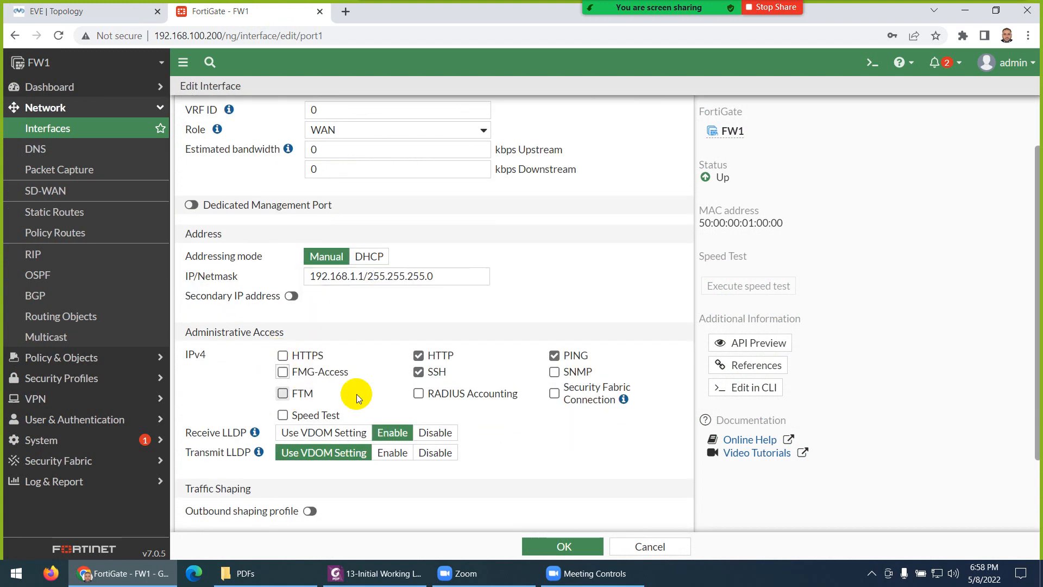
{"action": "left_click", "coordinate": [419, 372]}
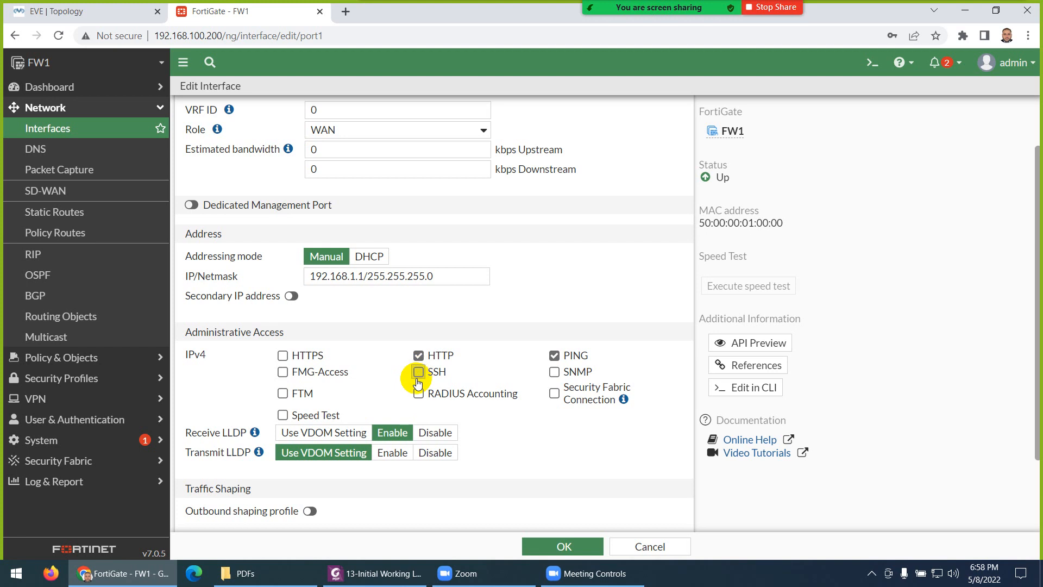
{"action": "left_click", "coordinate": [419, 355]}
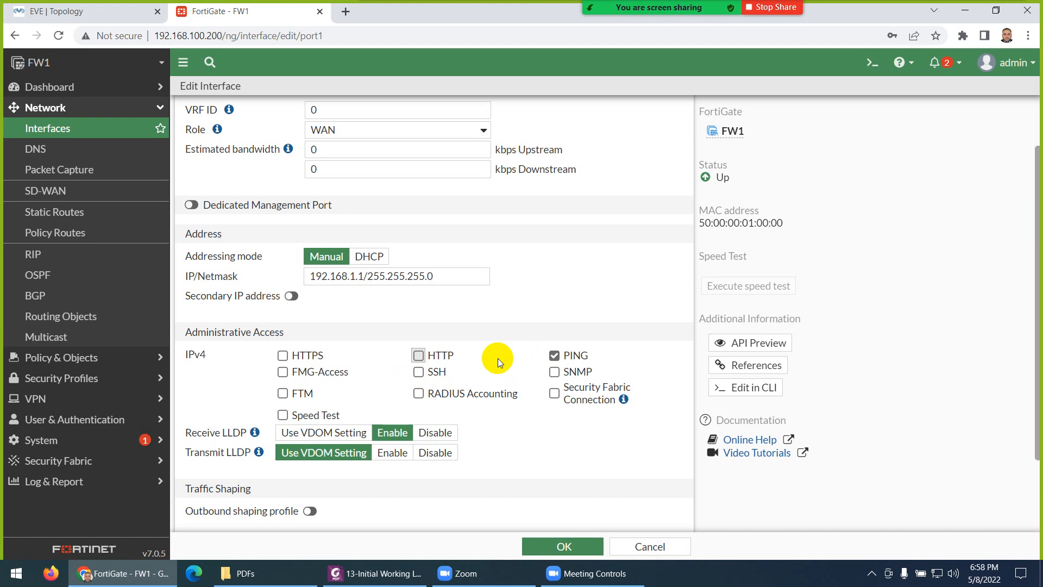
{"action": "scroll", "coordinate": [497, 357], "scroll_direction": "up", "scroll_amount": 1}
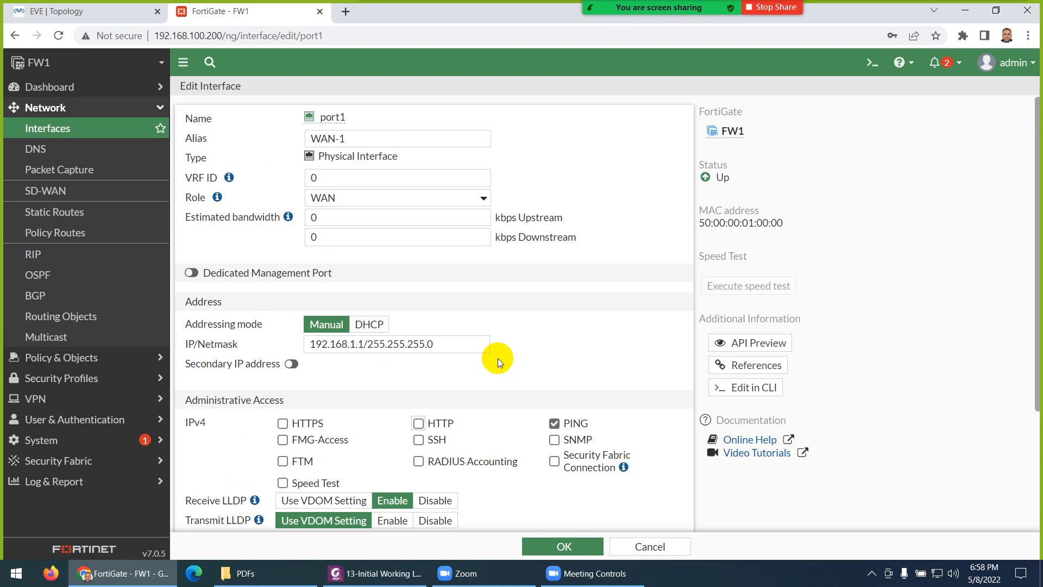
{"action": "scroll", "coordinate": [433, 327], "scroll_direction": "down", "scroll_amount": 3}
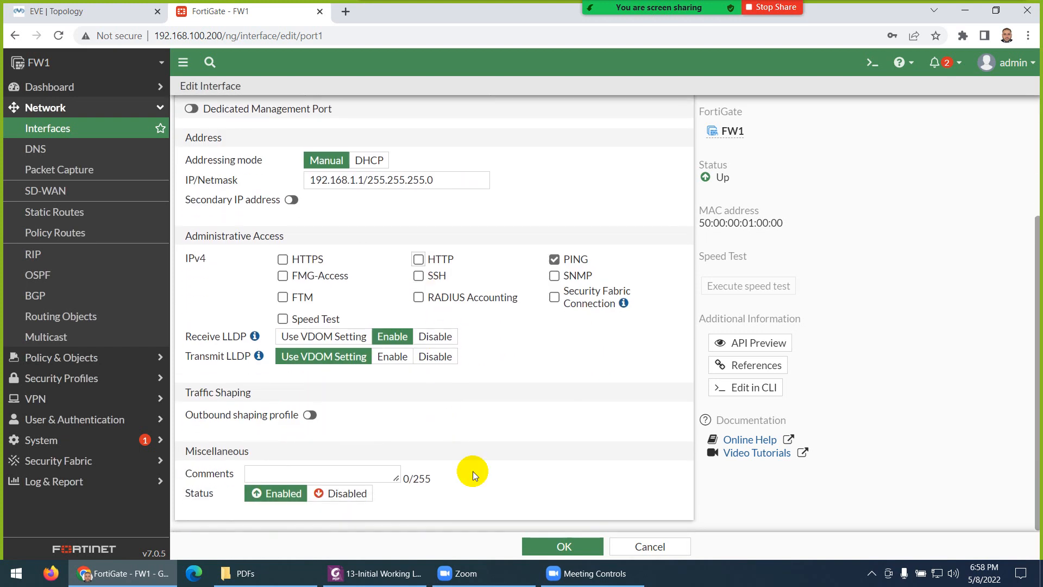
{"action": "left_click", "coordinate": [555, 547]}
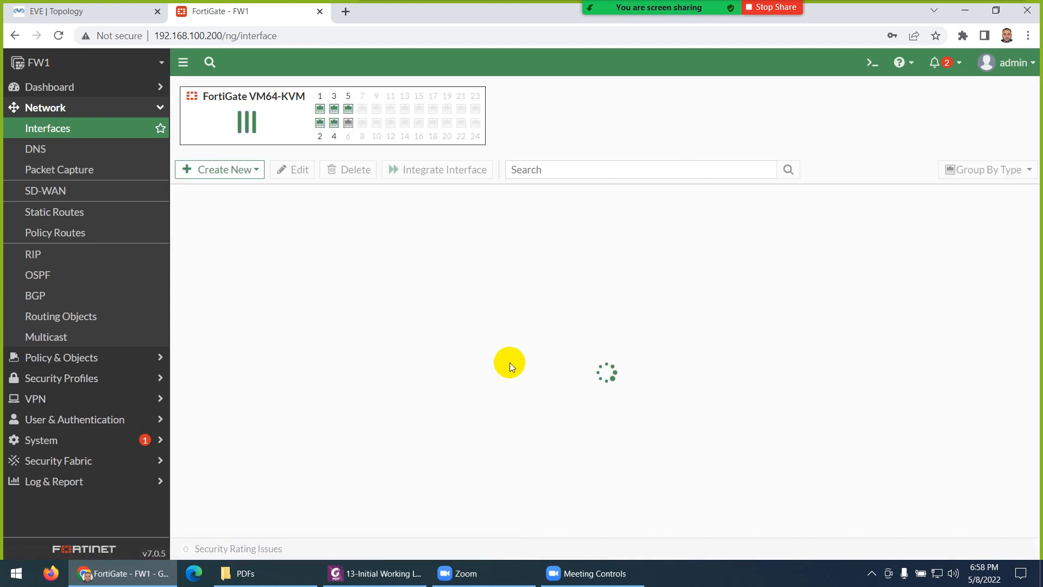
{"action": "left_click", "coordinate": [103, 12]}
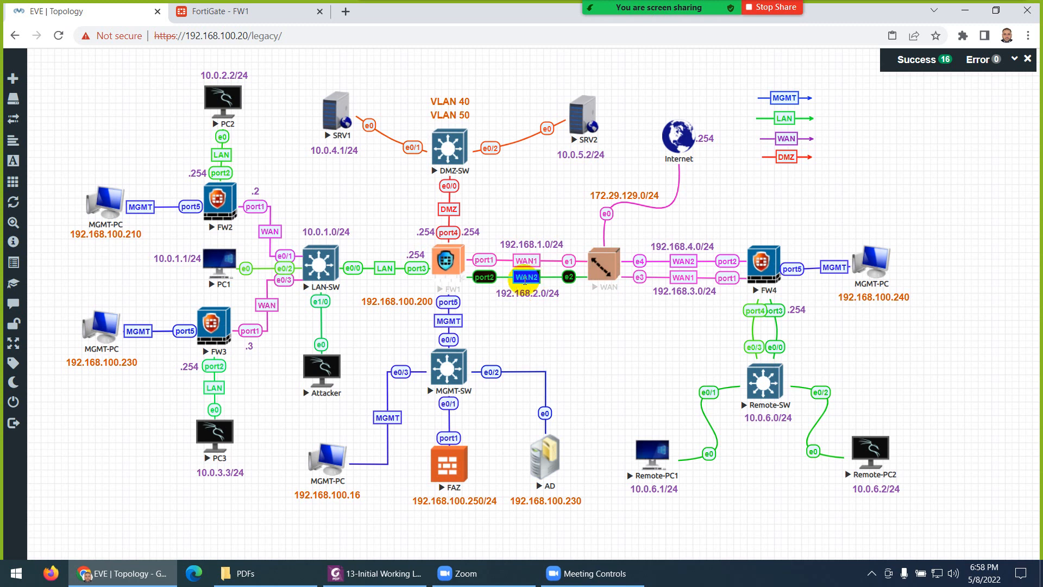
{"action": "left_click", "coordinate": [253, 12]}
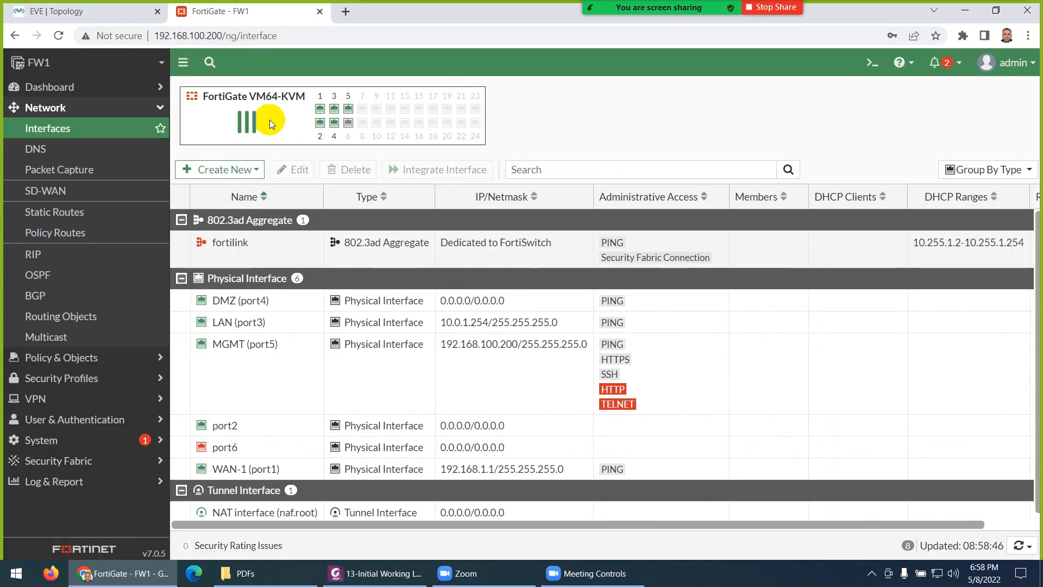
Step: Alias port2 as WAN-2 with the WAN role using DHCP addressing, and save it
{"action": "double_click", "coordinate": [233, 425]}
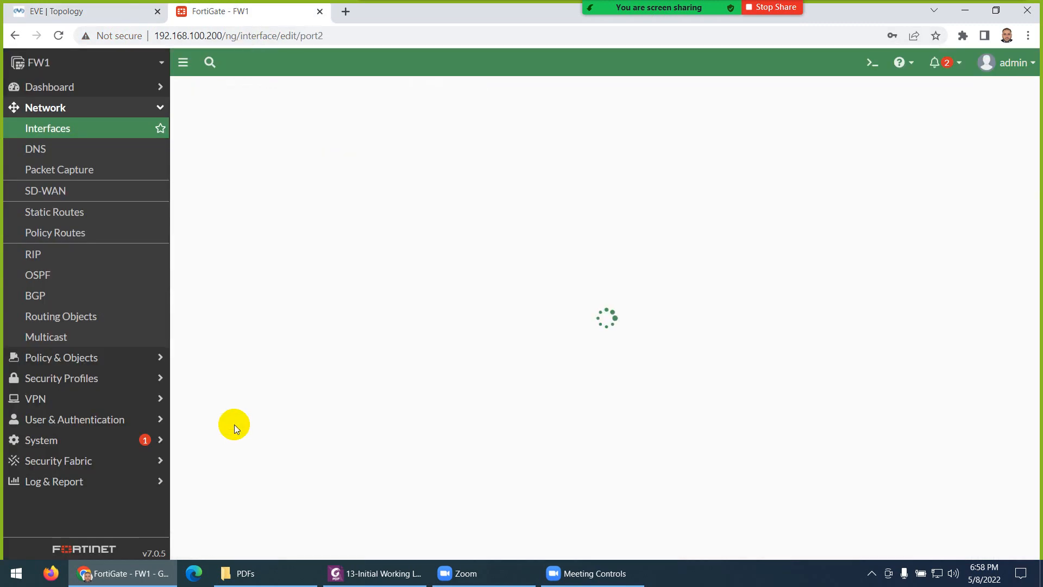
{"action": "left_click", "coordinate": [303, 138]}
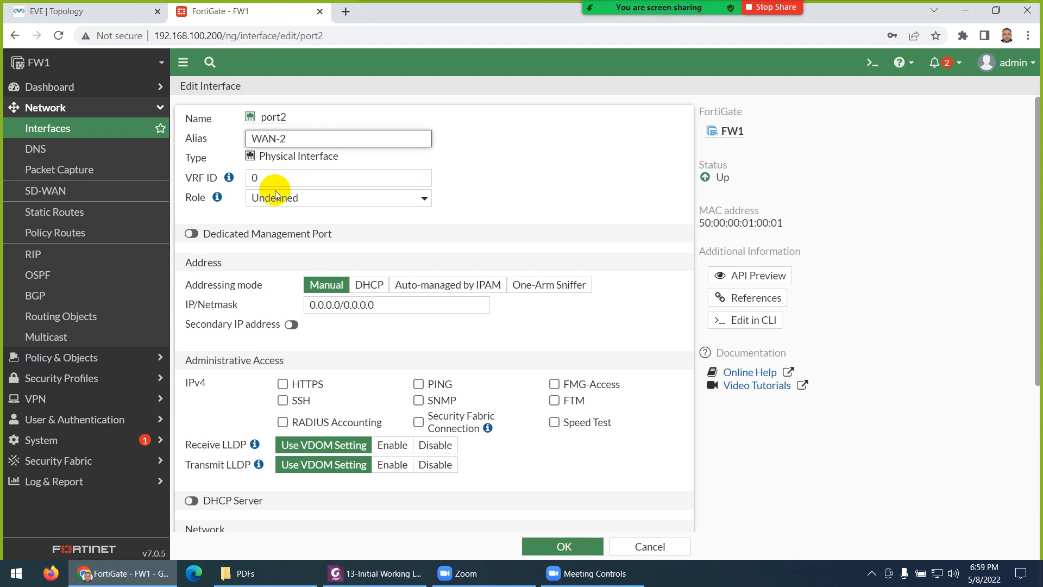
{"action": "left_click", "coordinate": [266, 198]}
{"action": "left_click", "coordinate": [270, 235]}
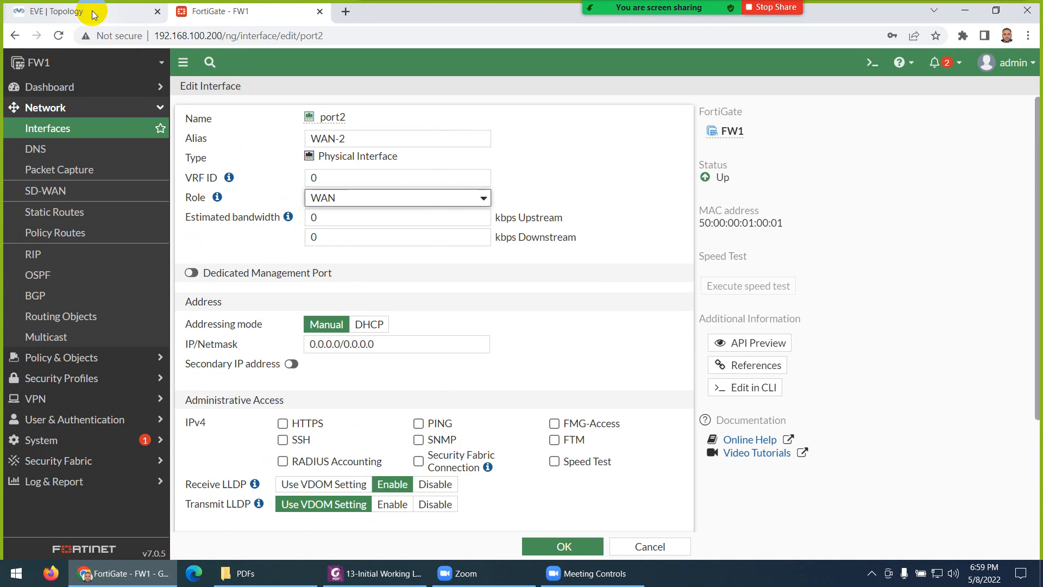
{"action": "left_click", "coordinate": [369, 324]}
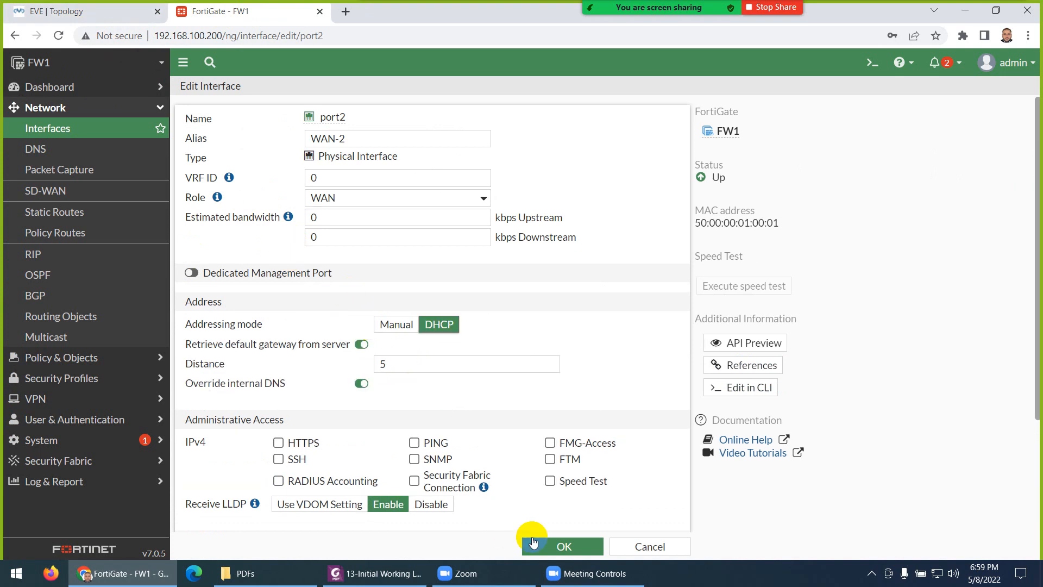
{"action": "left_click", "coordinate": [563, 546]}
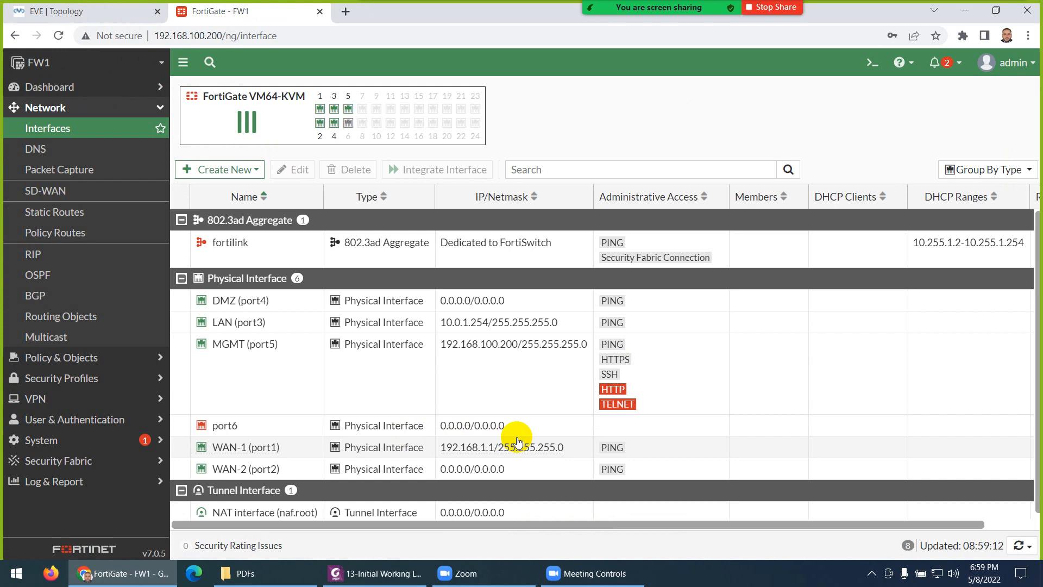
Step: Refresh the list, reopen WAN-2 and save it with static address 192.168.2.1/255.255.255.0
{"action": "left_click", "coordinate": [54, 12]}
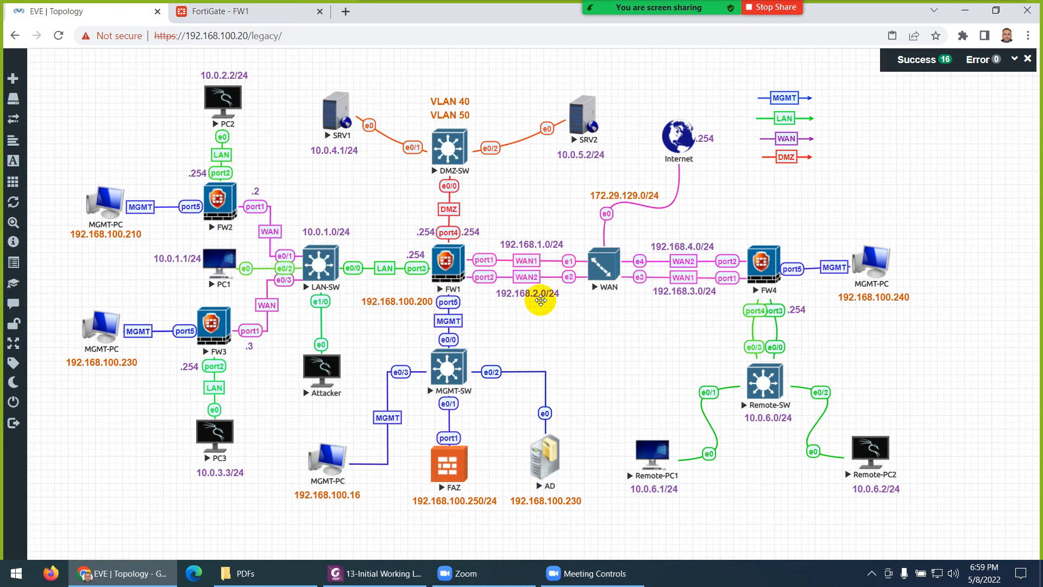
{"action": "left_click", "coordinate": [234, 12]}
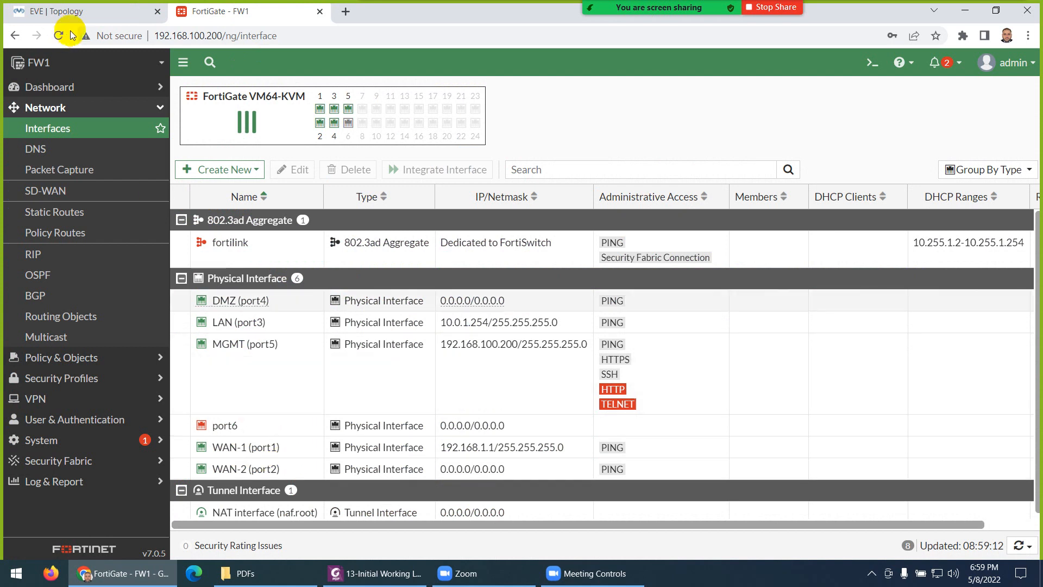
{"action": "left_click", "coordinate": [59, 36]}
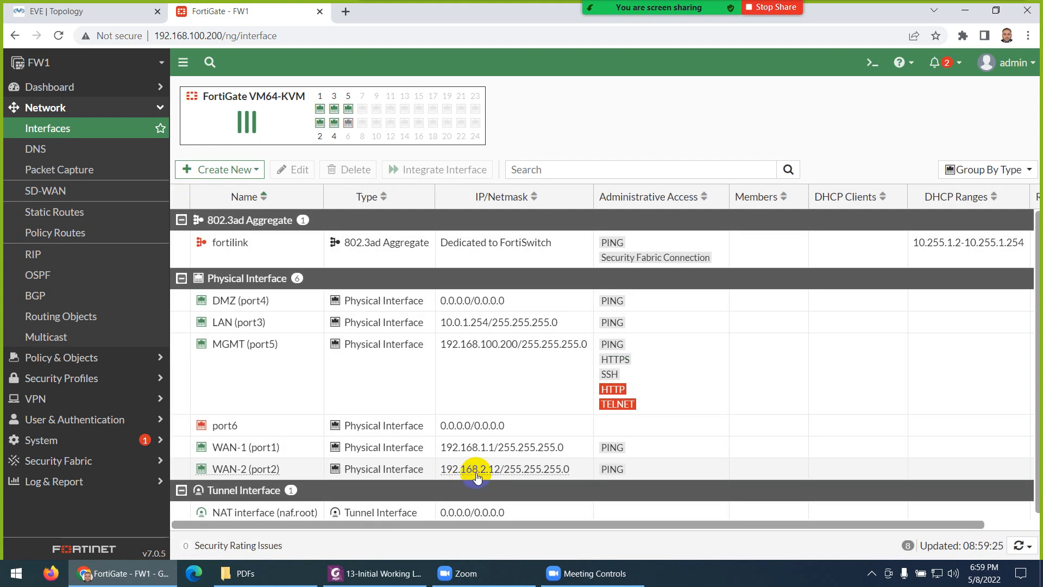
{"action": "left_click", "coordinate": [247, 474]}
{"action": "double_click", "coordinate": [248, 474]}
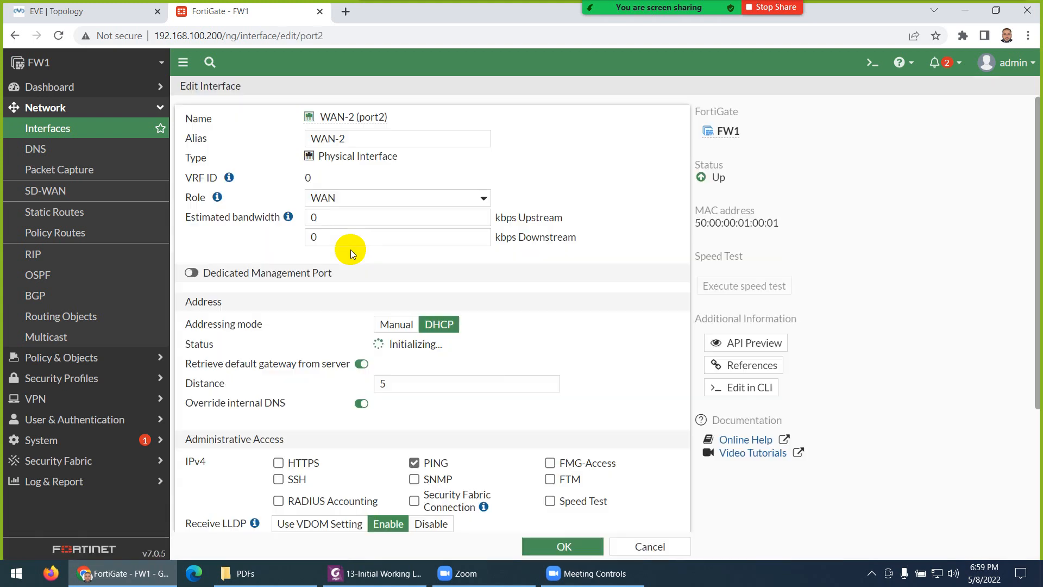
{"action": "left_click", "coordinate": [382, 324]}
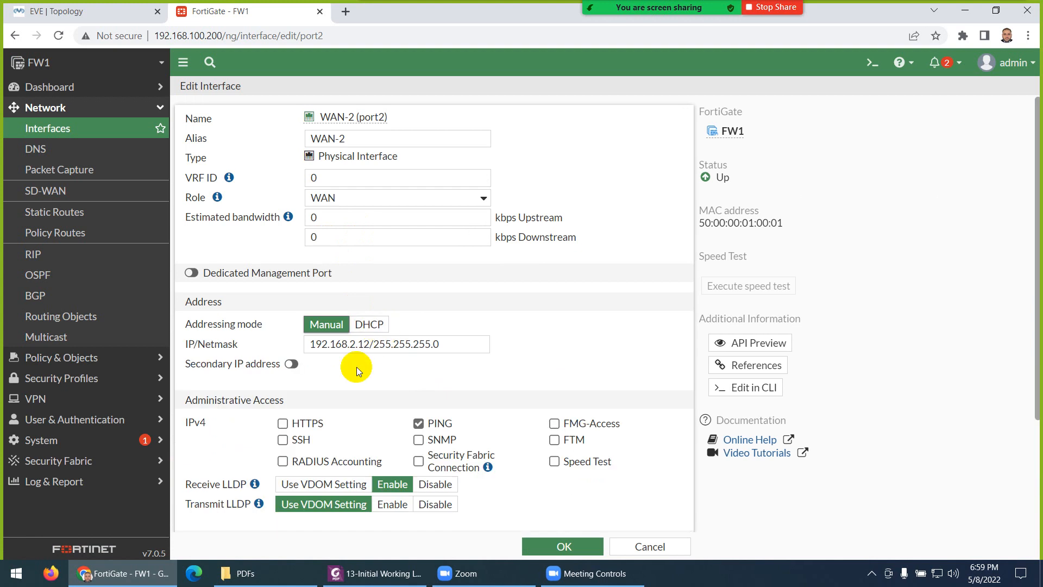
{"action": "left_click", "coordinate": [366, 345]}
{"action": "key", "text": "BackSpace"}
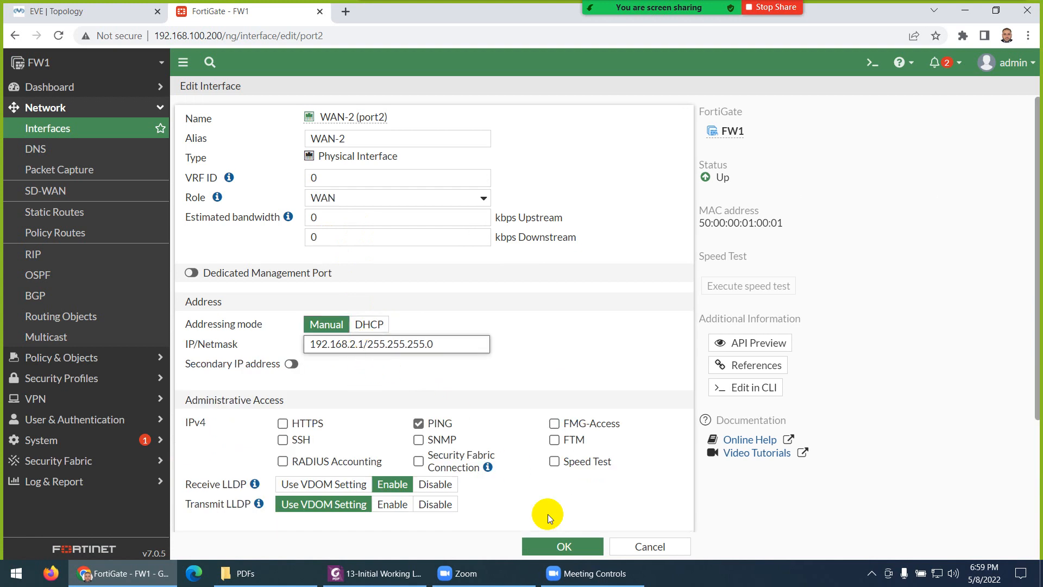
{"action": "left_click", "coordinate": [564, 548]}
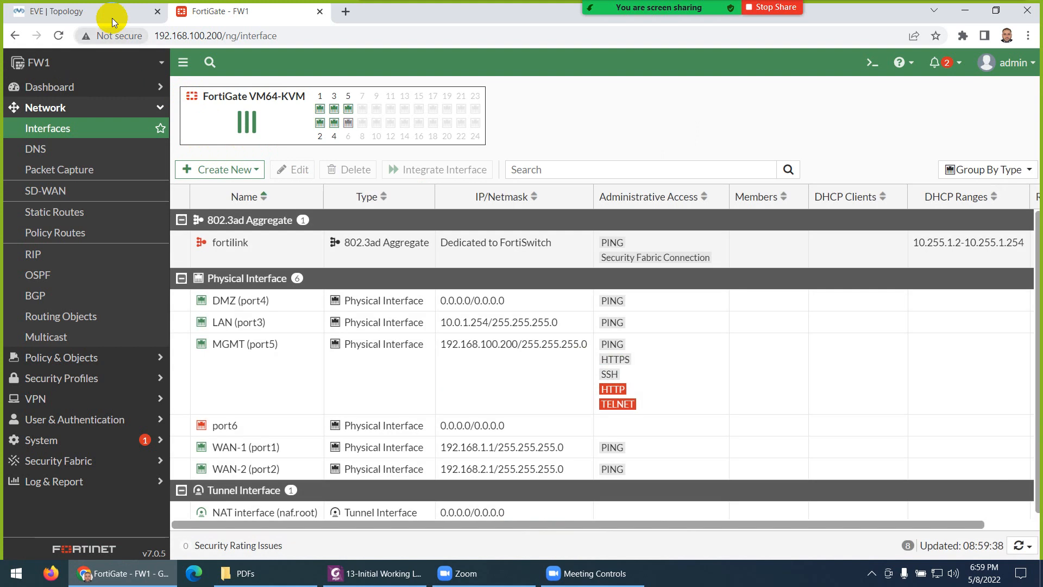
Step: View the lab topology diagram, then switch to the 13-Initial Working Lab.pdf guide in Foxit
{"action": "left_click", "coordinate": [108, 12]}
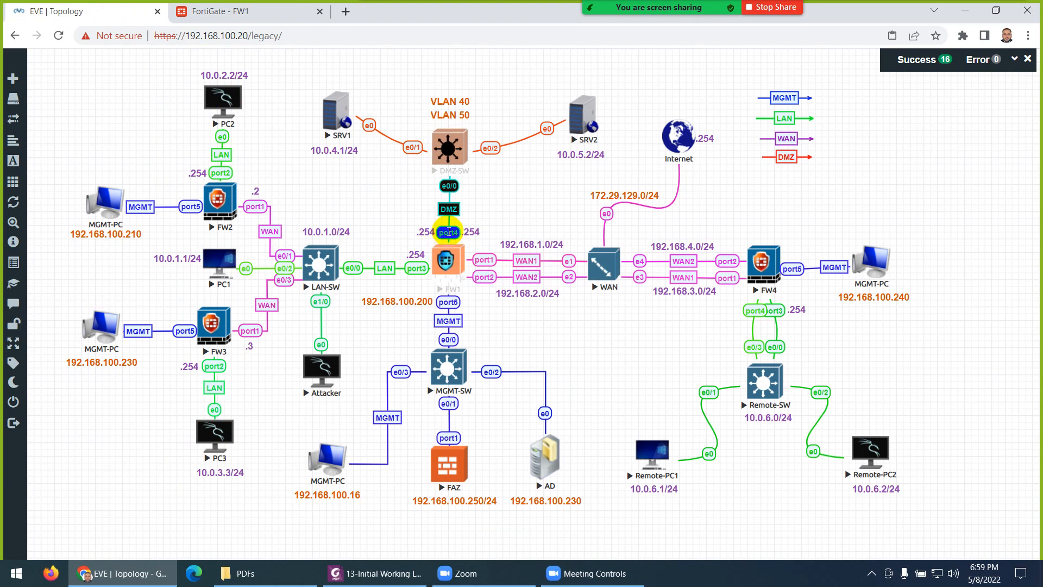
{"action": "left_click", "coordinate": [381, 573]}
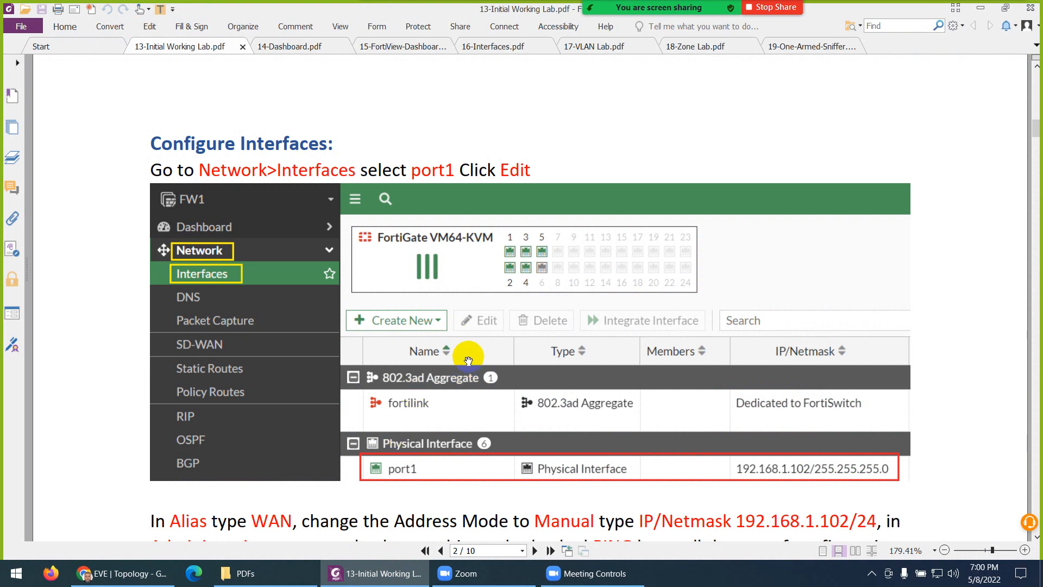
Step: Scroll the lab guide down to page 5's DNS Configuration, then return to the EVE topology
{"action": "scroll", "coordinate": [434, 321], "scroll_direction": "down", "scroll_amount": 10}
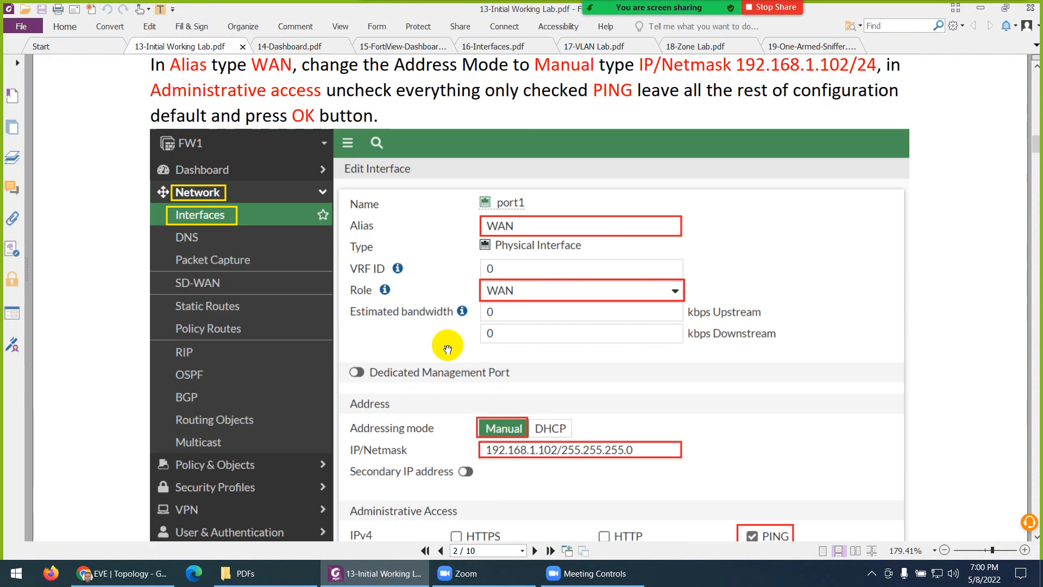
{"action": "scroll", "coordinate": [447, 349], "scroll_direction": "down", "scroll_amount": 12}
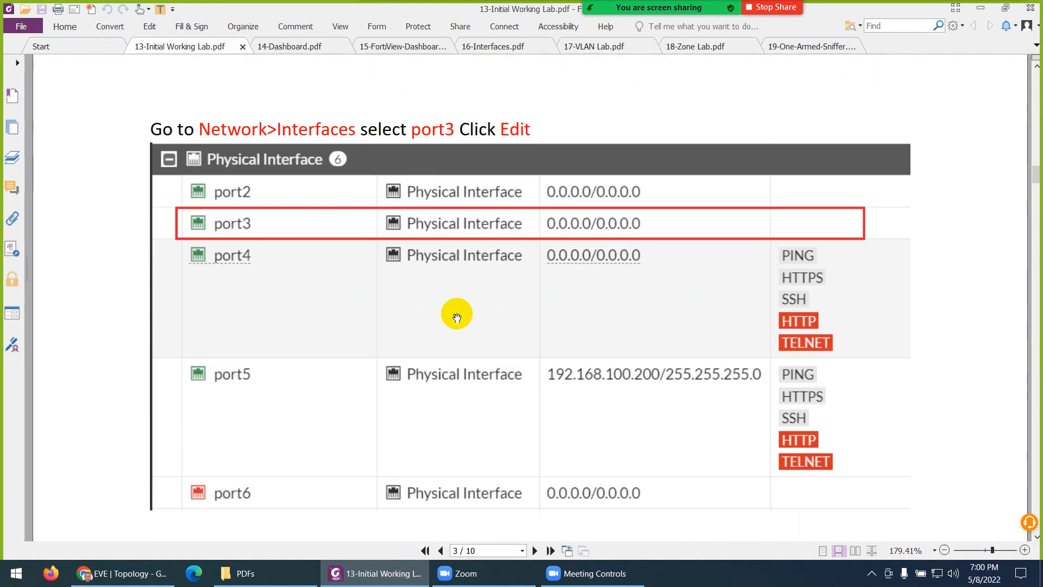
{"action": "scroll", "coordinate": [457, 318], "scroll_direction": "down", "scroll_amount": 15}
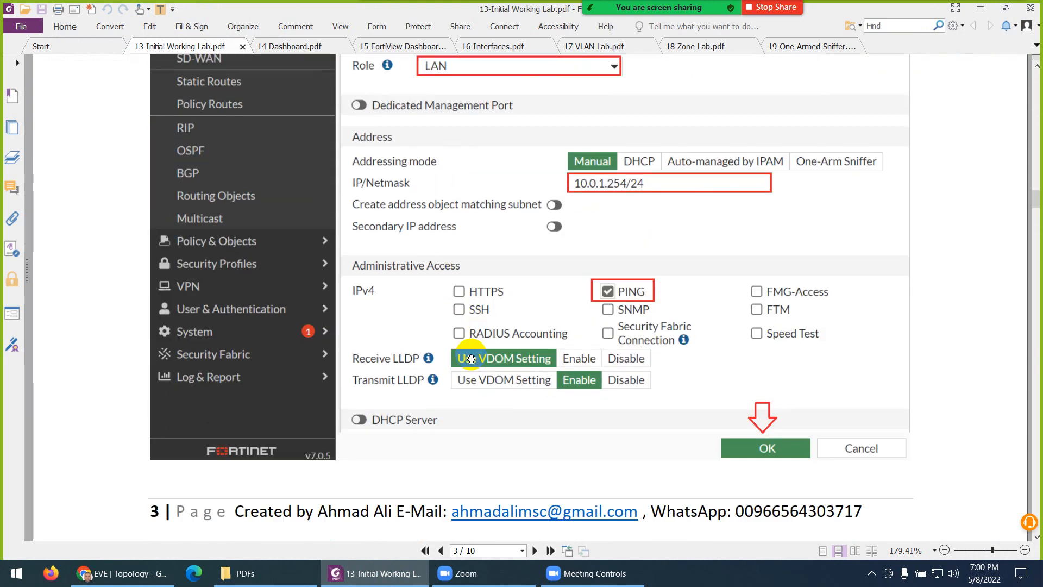
{"action": "scroll", "coordinate": [471, 358], "scroll_direction": "down", "scroll_amount": 15}
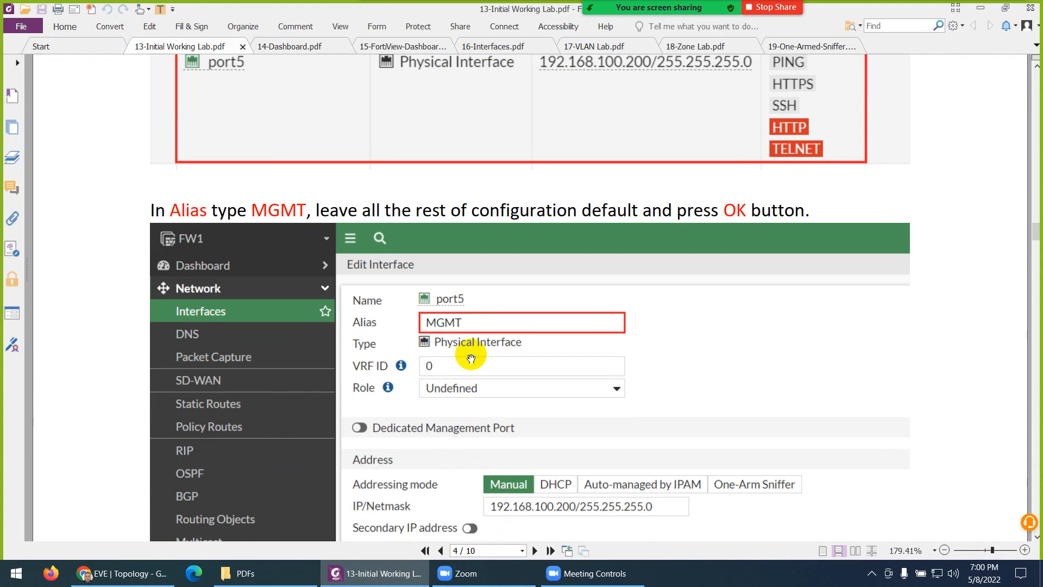
{"action": "scroll", "coordinate": [471, 359], "scroll_direction": "down", "scroll_amount": 15}
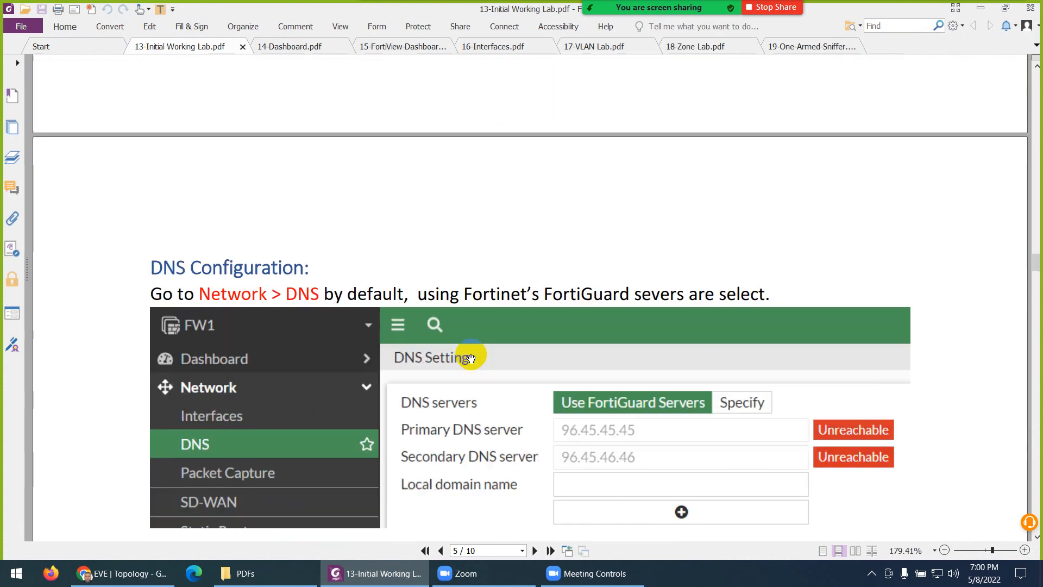
{"action": "scroll", "coordinate": [470, 358], "scroll_direction": "down", "scroll_amount": 5}
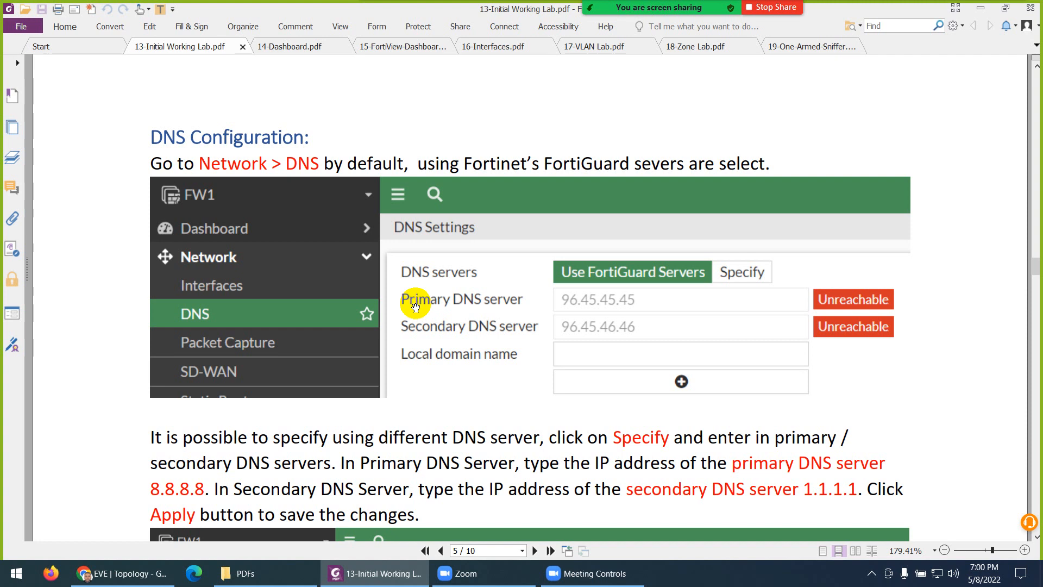
{"action": "left_click", "coordinate": [140, 577]}
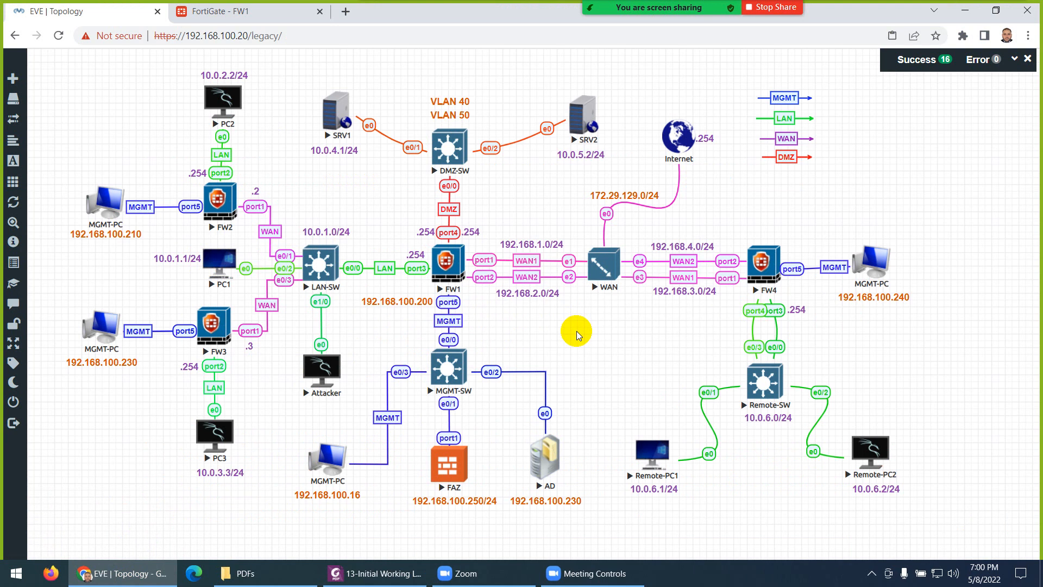
Step: In FW1's DNS settings, specify 8.8.8.8 as primary and 1.1.1.1 as secondary DNS server
{"action": "left_click", "coordinate": [244, 12]}
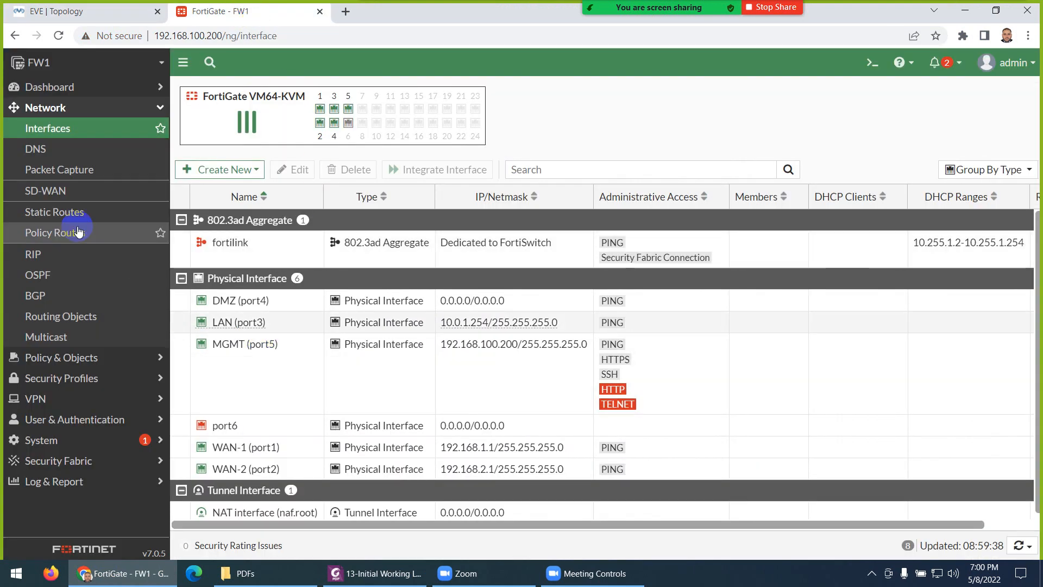
{"action": "left_click", "coordinate": [38, 151]}
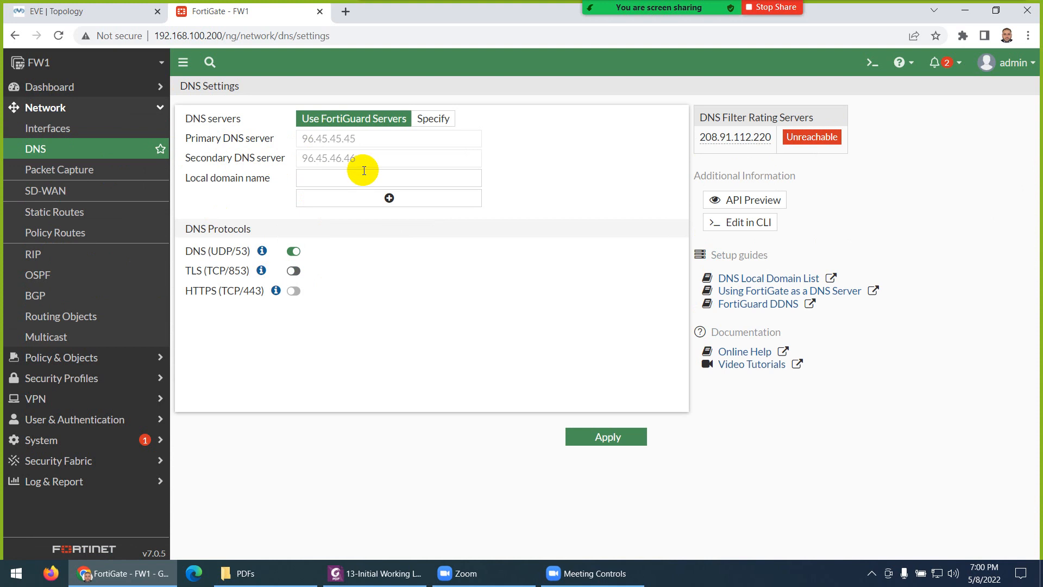
{"action": "left_click", "coordinate": [435, 121]}
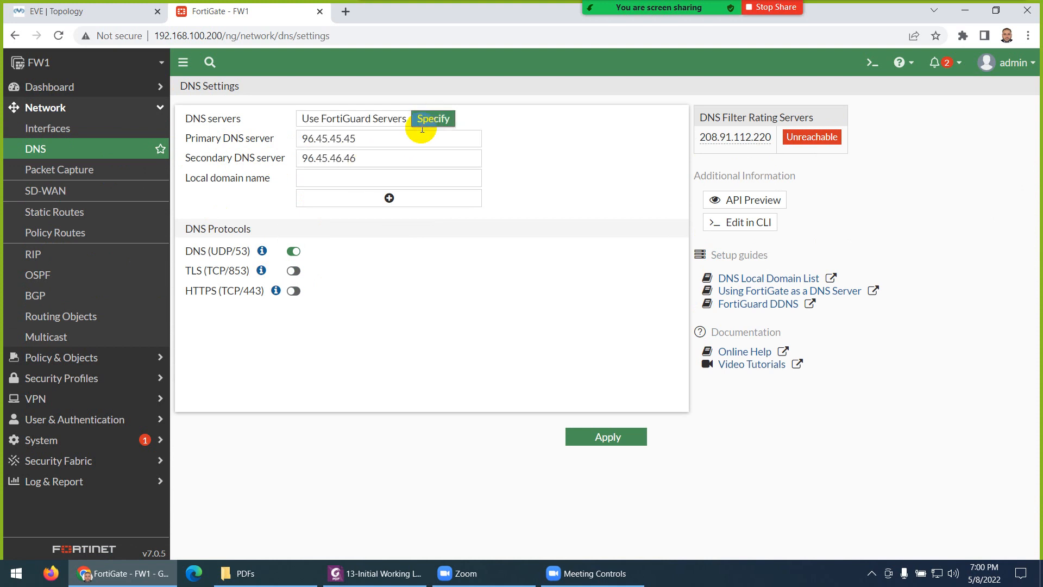
{"action": "left_click", "coordinate": [378, 139]}
{"action": "left_click_drag", "start_coordinate": [378, 139], "coordinate": [266, 142]}
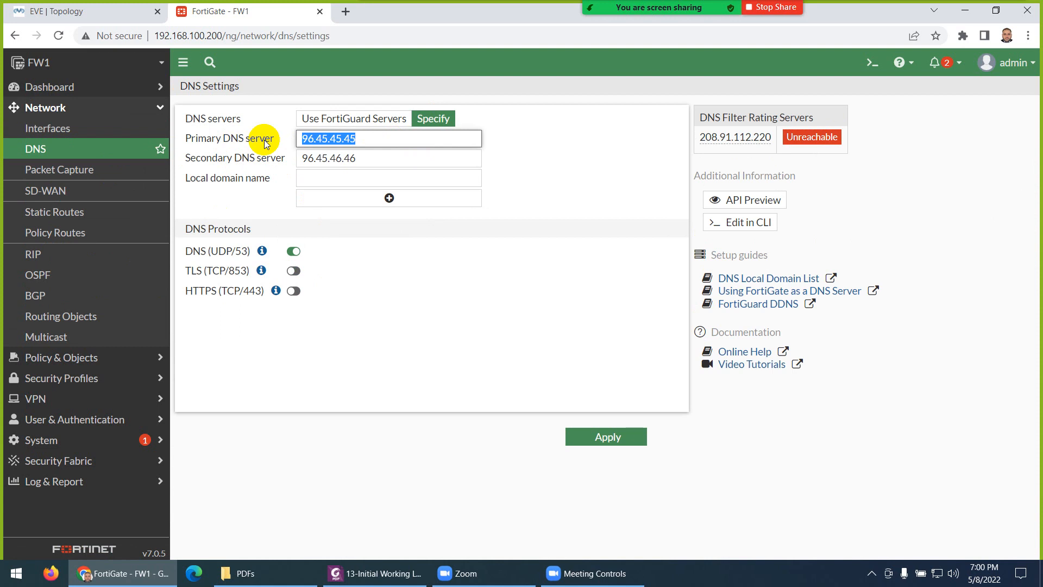
{"action": "type", "text": "8.8.8.8"}
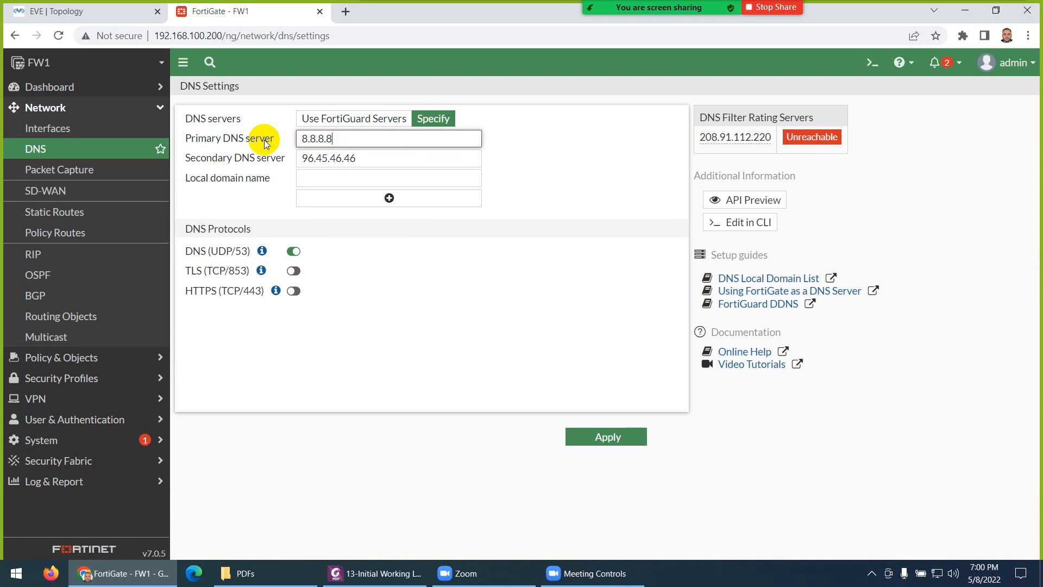
{"action": "left_click_drag", "start_coordinate": [381, 157], "coordinate": [283, 158]}
{"action": "type", "text": "1.1"}
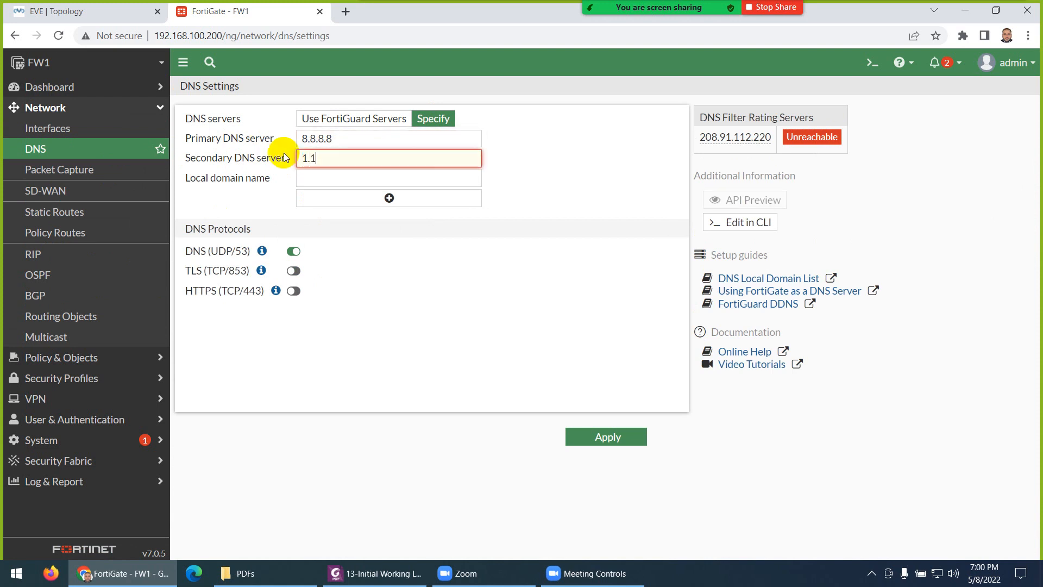
{"action": "type", "text": ".1.1"}
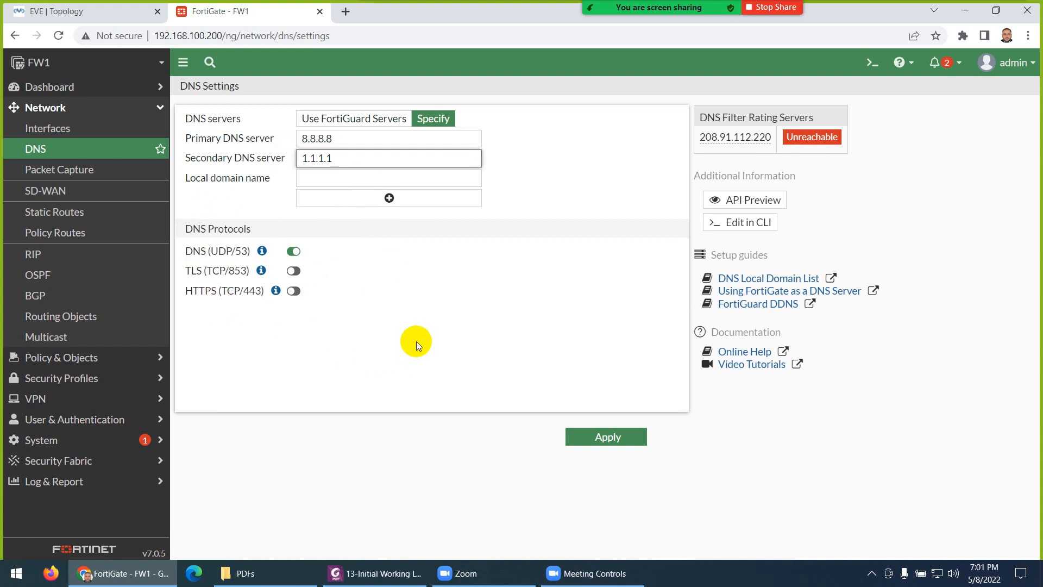
Step: Enter test.local as the local domain name and apply the DNS settings
{"action": "left_click", "coordinate": [318, 181]}
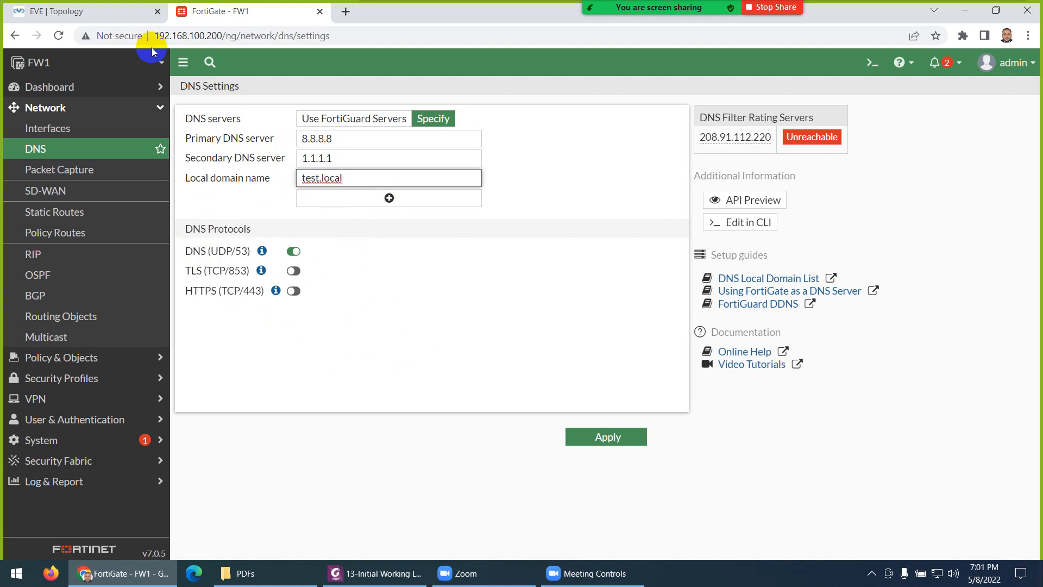
{"action": "left_click", "coordinate": [104, 11]}
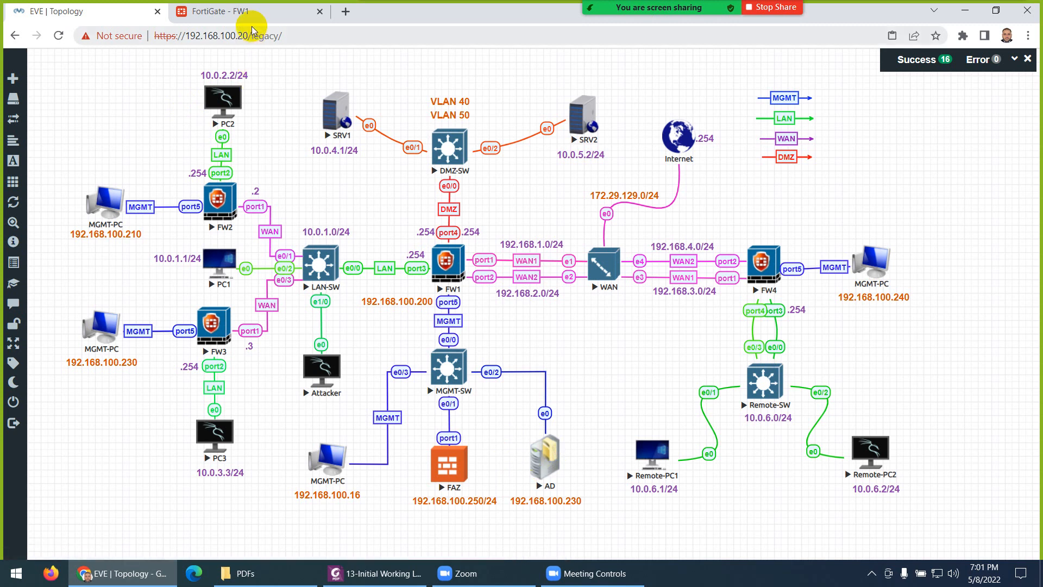
{"action": "left_click", "coordinate": [252, 12]}
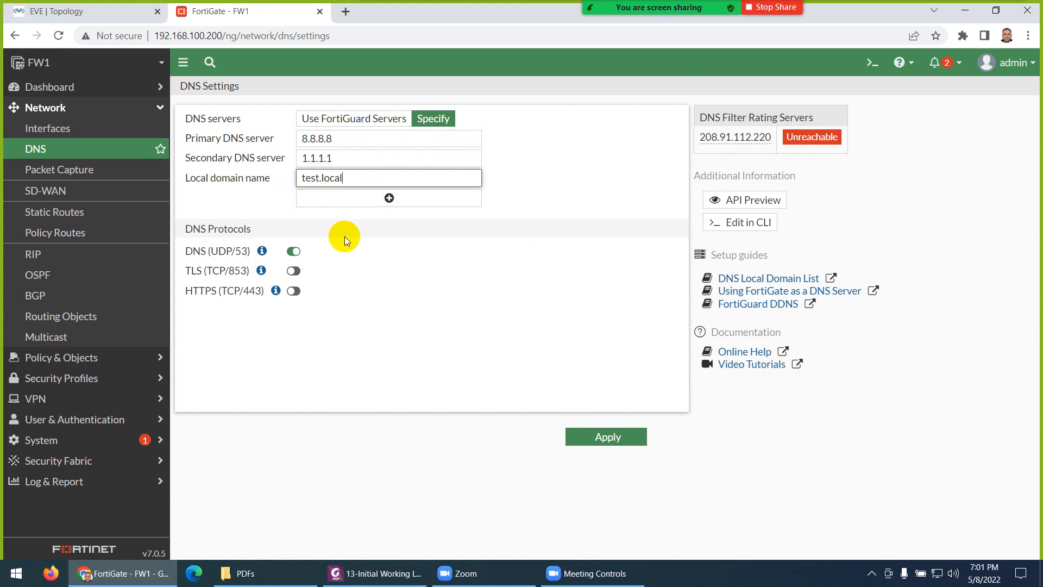
{"action": "left_click", "coordinate": [584, 437]}
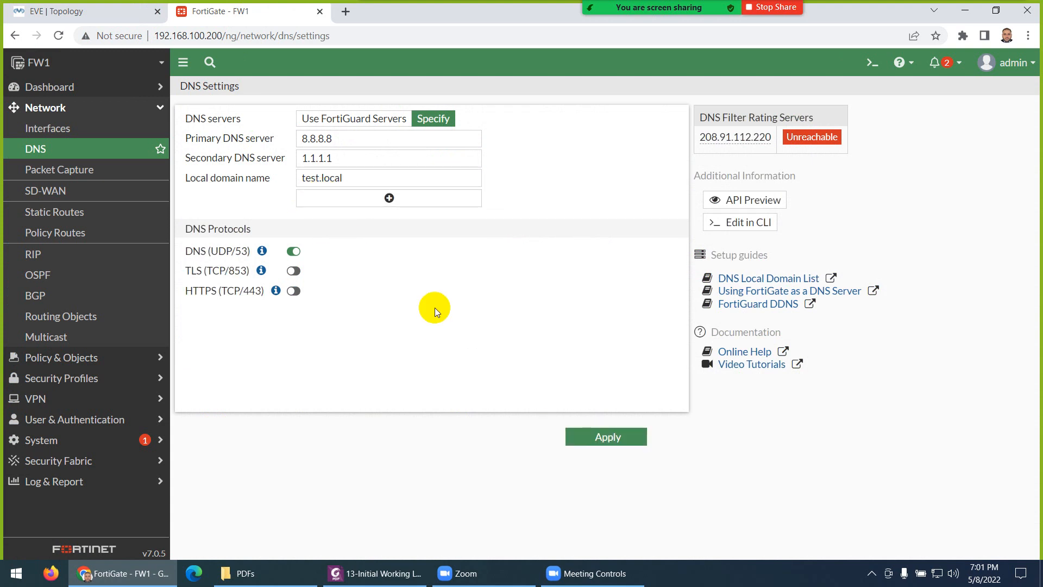
Step: Scroll the lab PDF to page 5's Default Route Configuration, then return to the EVE topology
{"action": "left_click", "coordinate": [375, 574]}
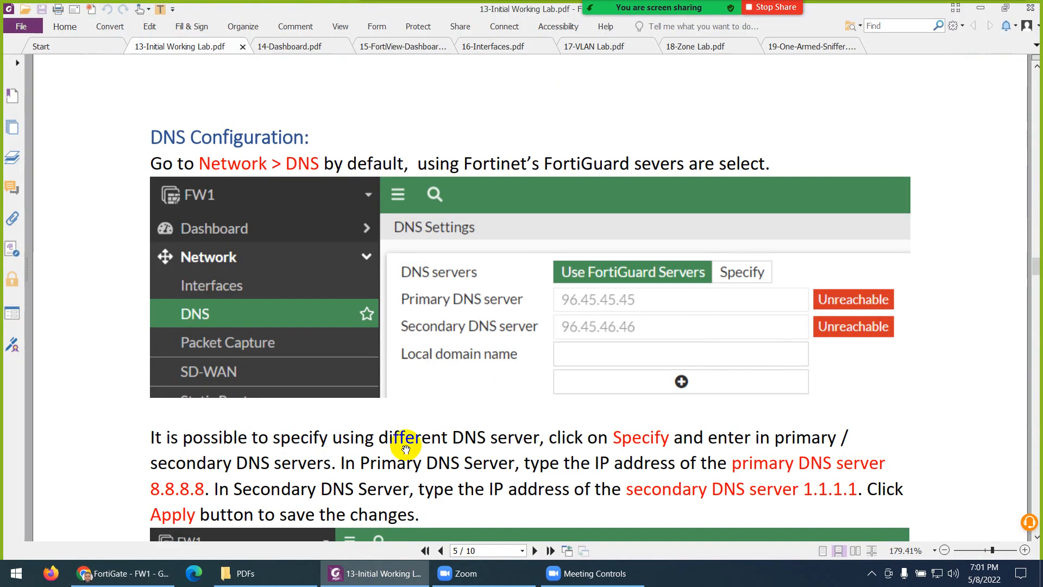
{"action": "scroll", "coordinate": [424, 289], "scroll_direction": "down", "scroll_amount": 6}
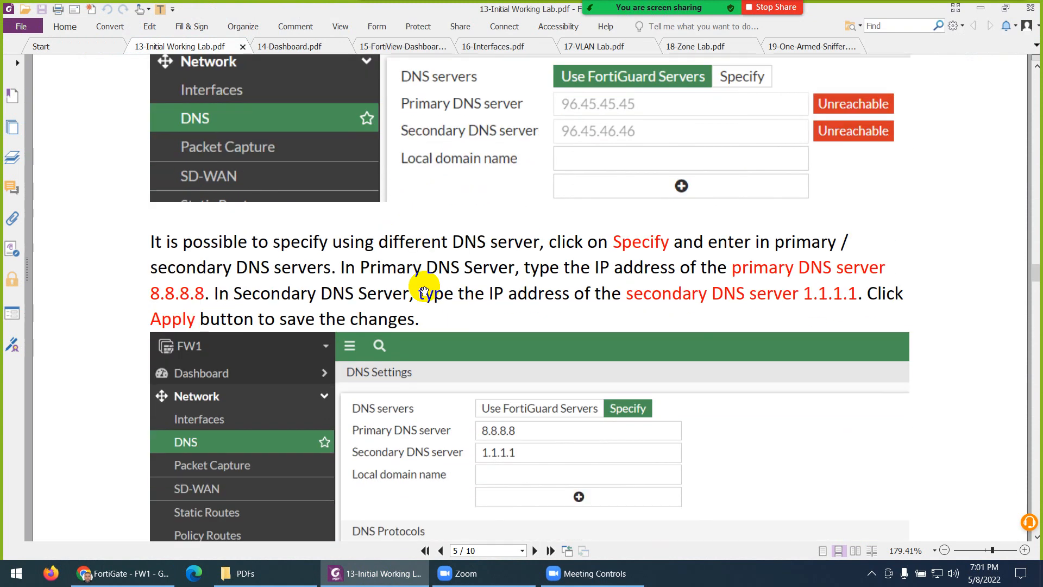
{"action": "scroll", "coordinate": [463, 329], "scroll_direction": "down", "scroll_amount": 6}
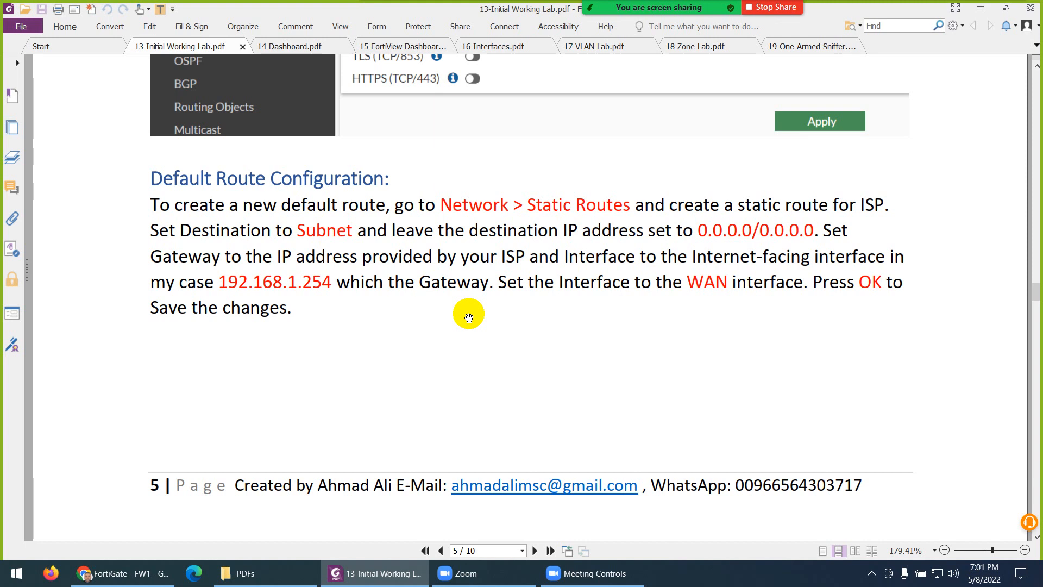
{"action": "key", "text": "alt+Tab"}
{"action": "left_click", "coordinate": [128, 16]}
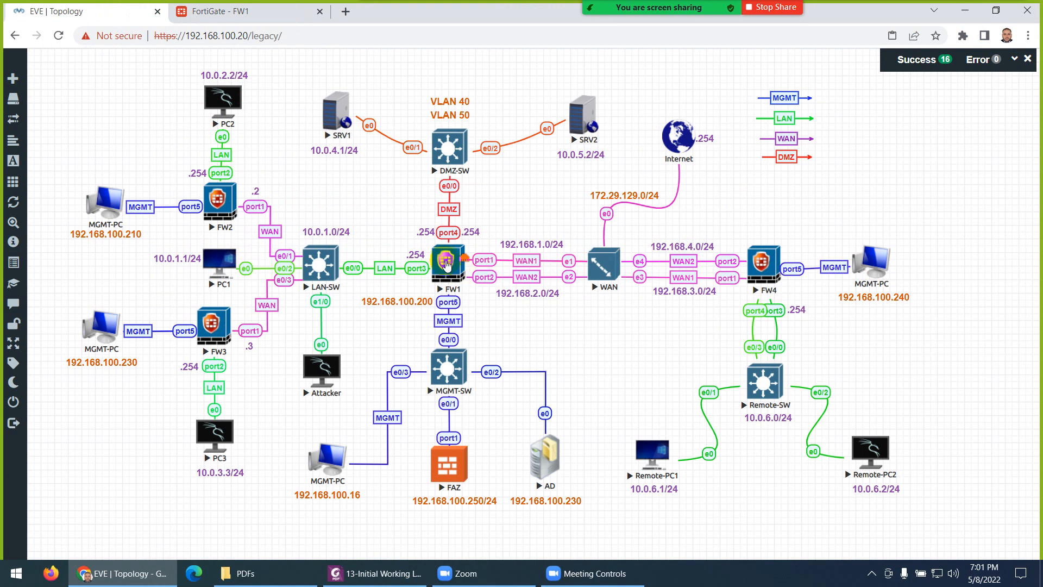
{"action": "left_click", "coordinate": [456, 276]}
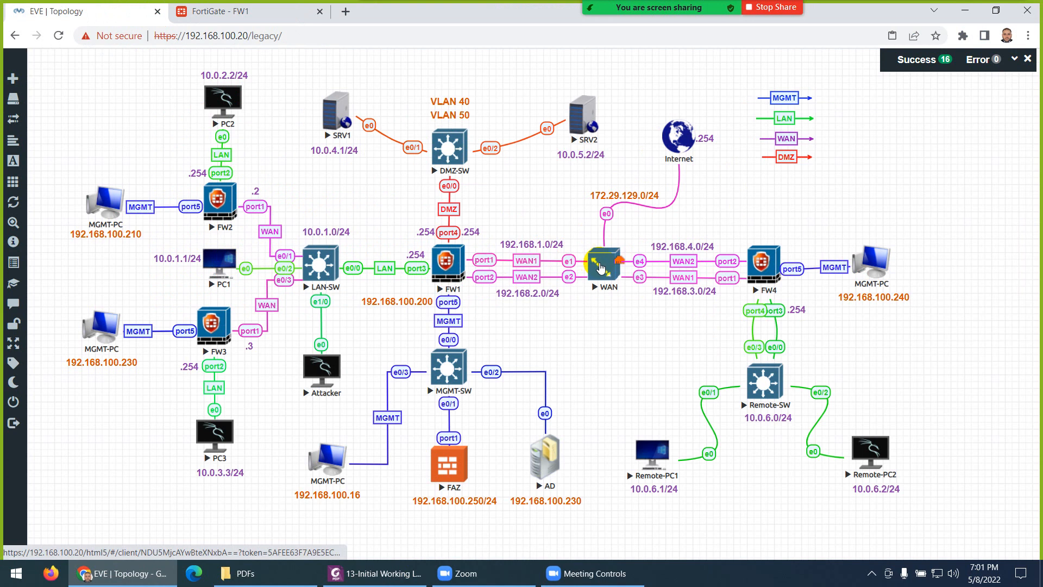
{"action": "left_click", "coordinate": [600, 267]}
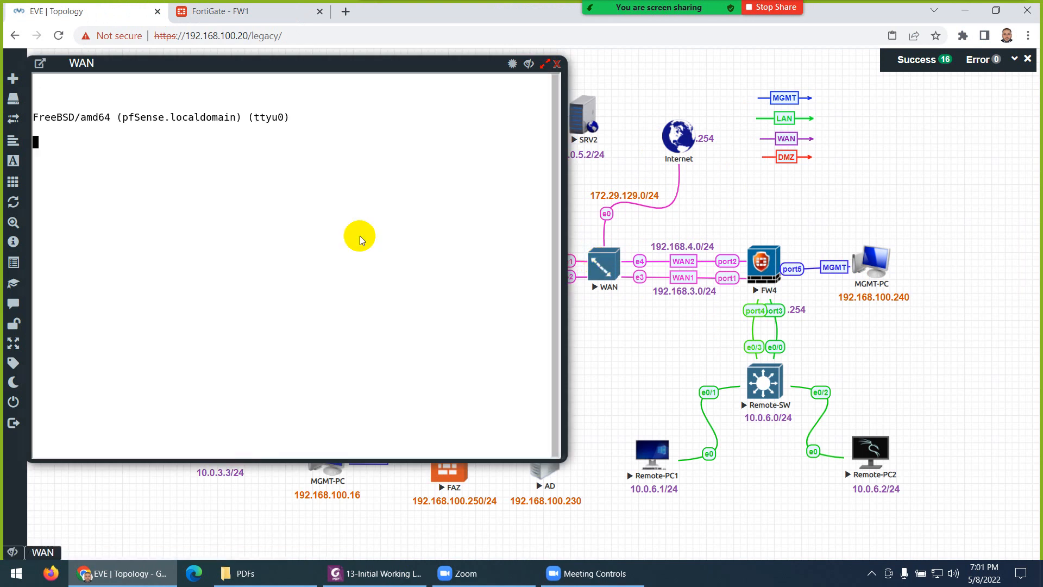
{"action": "key", "text": "Return"}
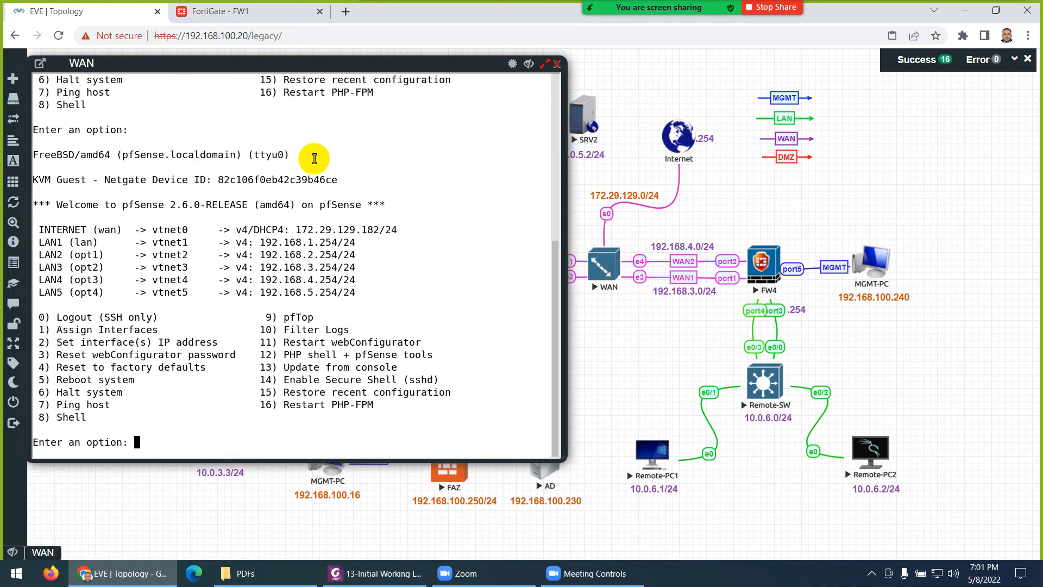
{"action": "left_click_drag", "start_coordinate": [337, 242], "coordinate": [279, 243]}
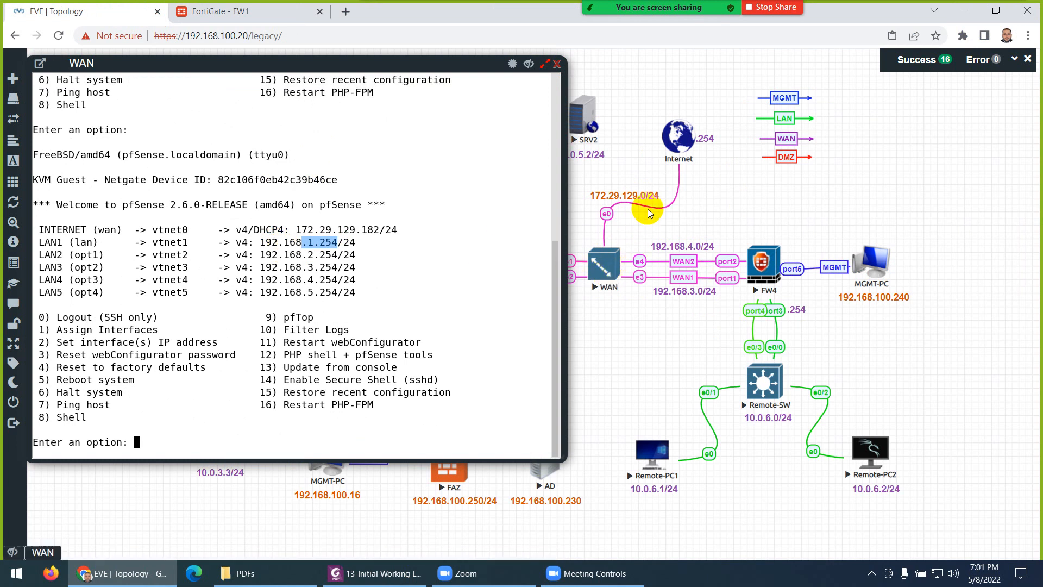
{"action": "left_click_drag", "start_coordinate": [356, 231], "coordinate": [389, 232]}
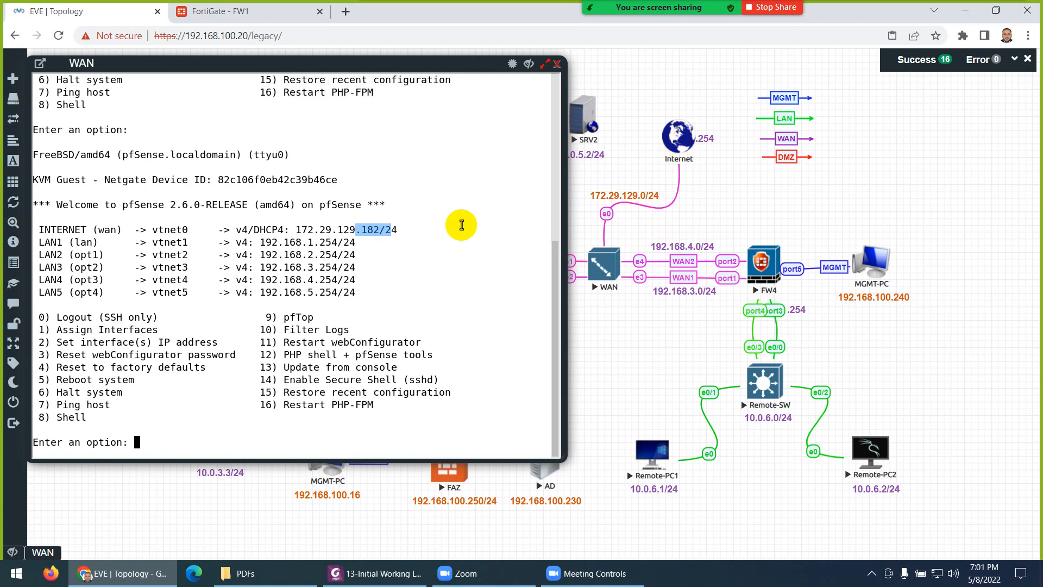
{"action": "left_click", "coordinate": [557, 64]}
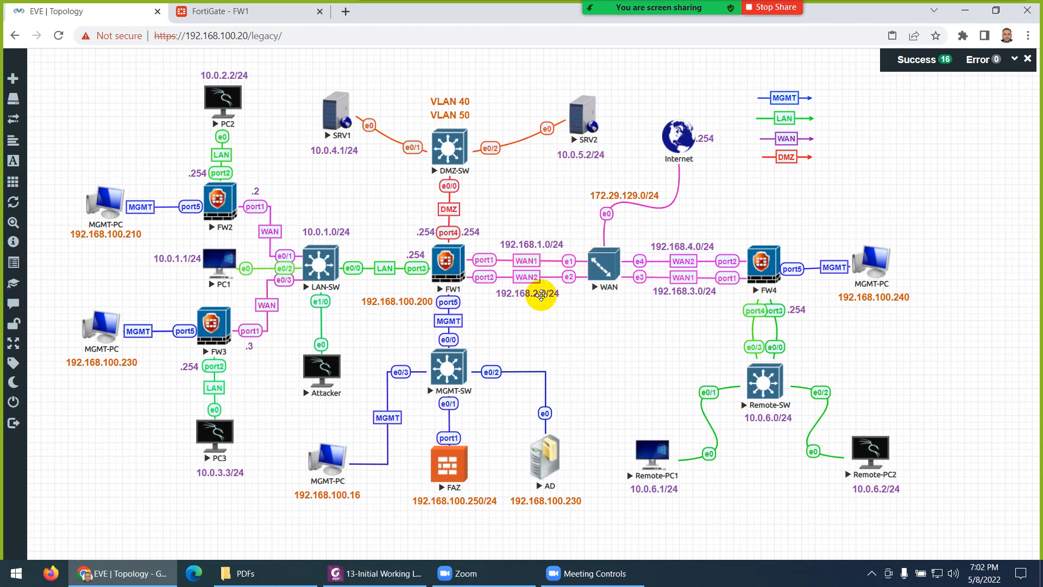
Step: Start a new static route with gateway 192.168.1.254, copied from the topology's 192.168.1.0/24 subnet
{"action": "left_click", "coordinate": [258, 14]}
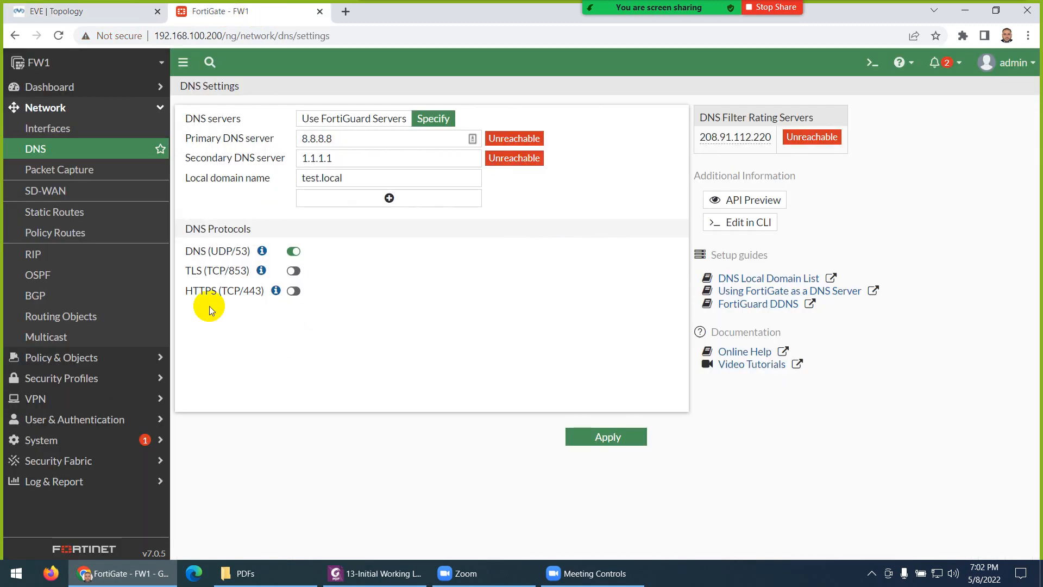
{"action": "left_click", "coordinate": [48, 216]}
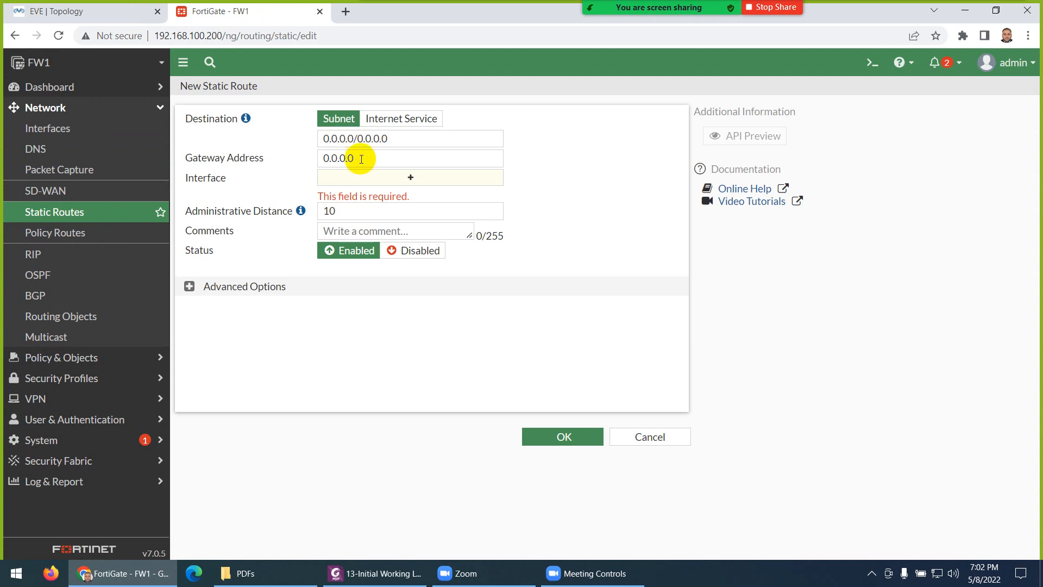
{"action": "left_click", "coordinate": [63, 11]}
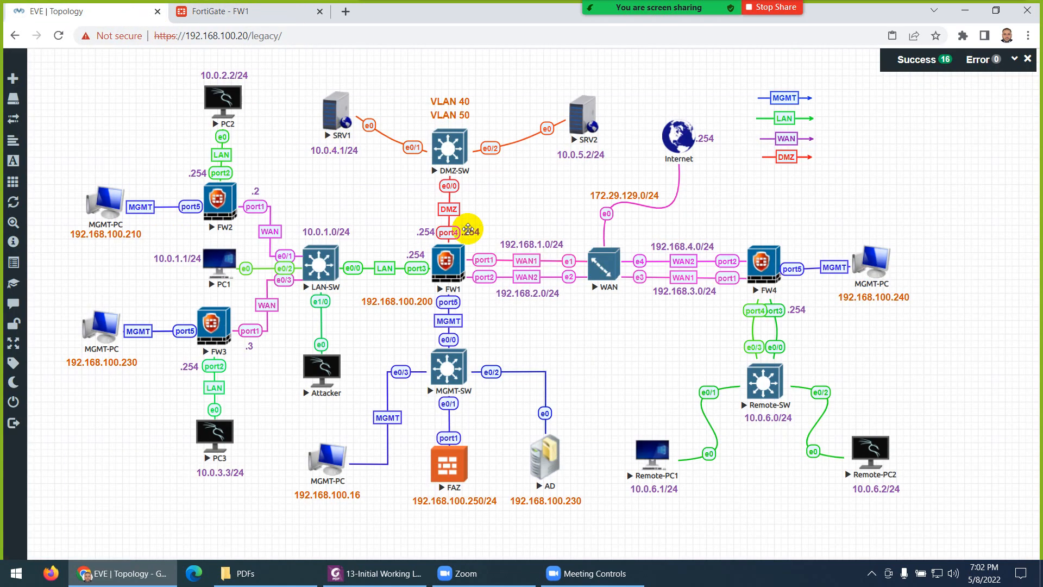
{"action": "double_click", "coordinate": [538, 245]}
{"action": "triple_click", "coordinate": [538, 245]}
{"action": "key", "text": "ctrl+c"}
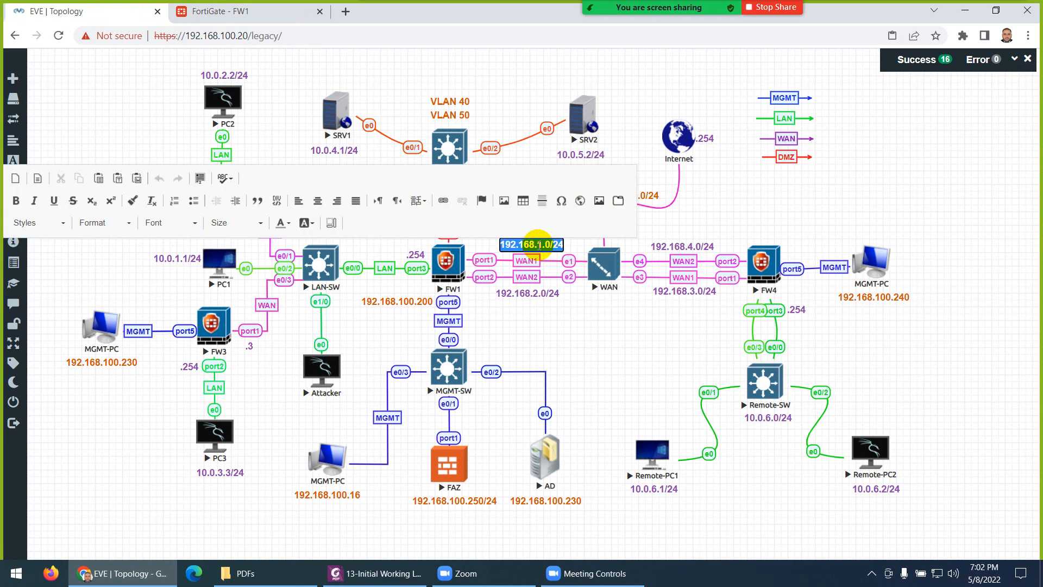
{"action": "left_click", "coordinate": [574, 360]}
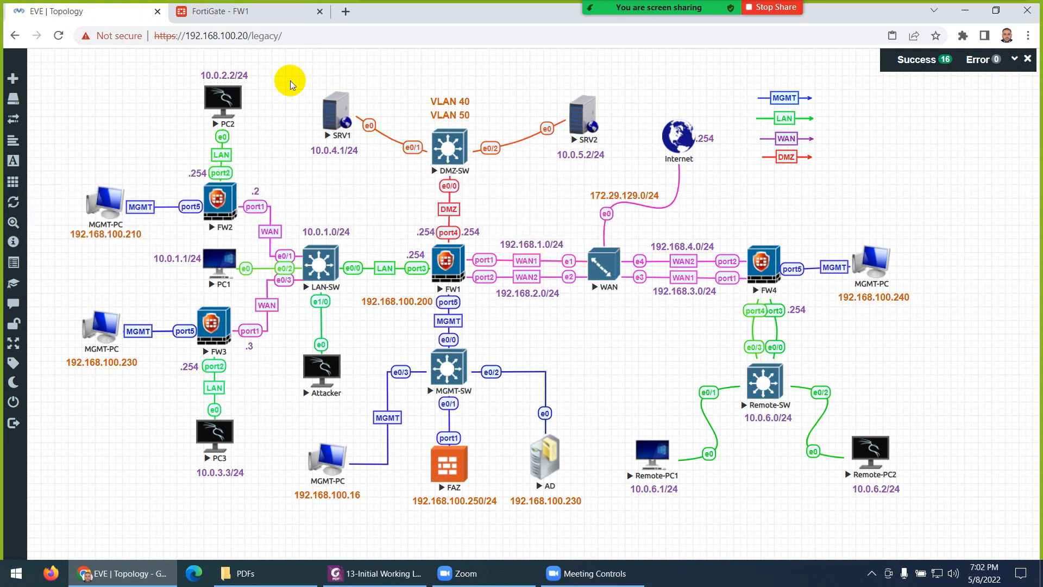
{"action": "left_click", "coordinate": [247, 16]}
{"action": "left_click", "coordinate": [373, 179]}
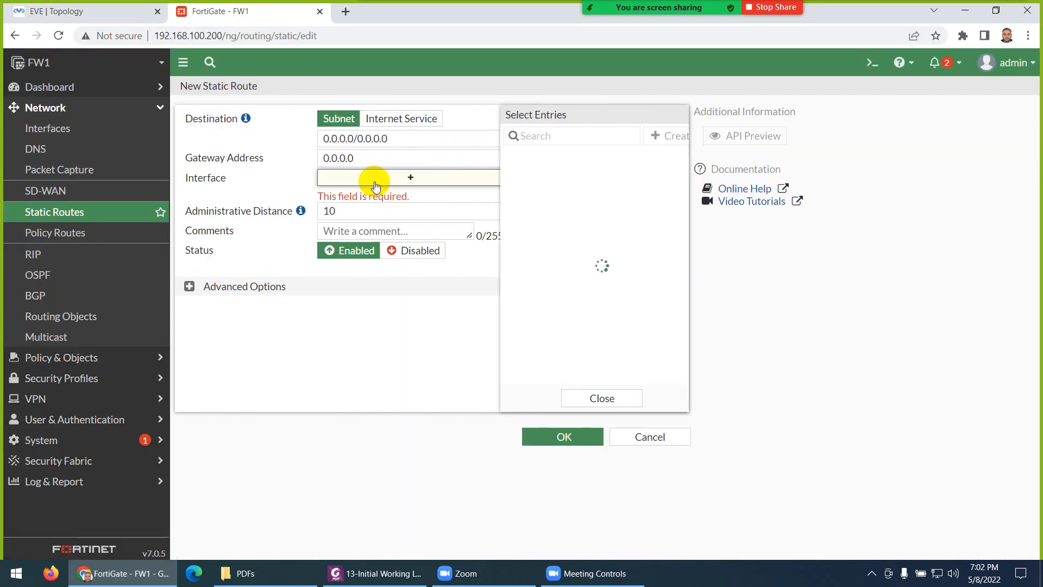
{"action": "double_click", "coordinate": [369, 158]}
{"action": "key", "text": "ctrl+v"}
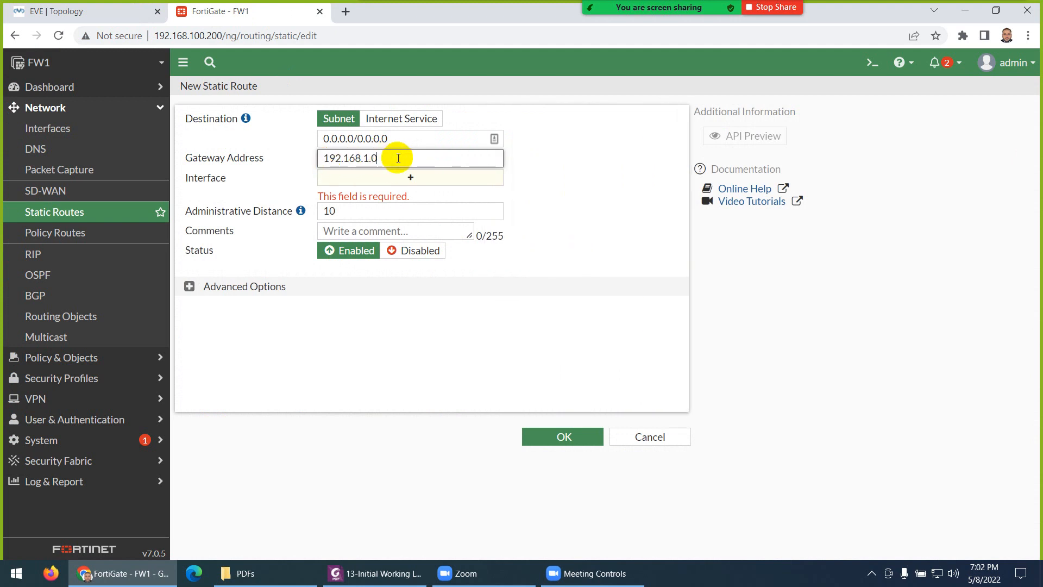
{"action": "type", "text": "254"}
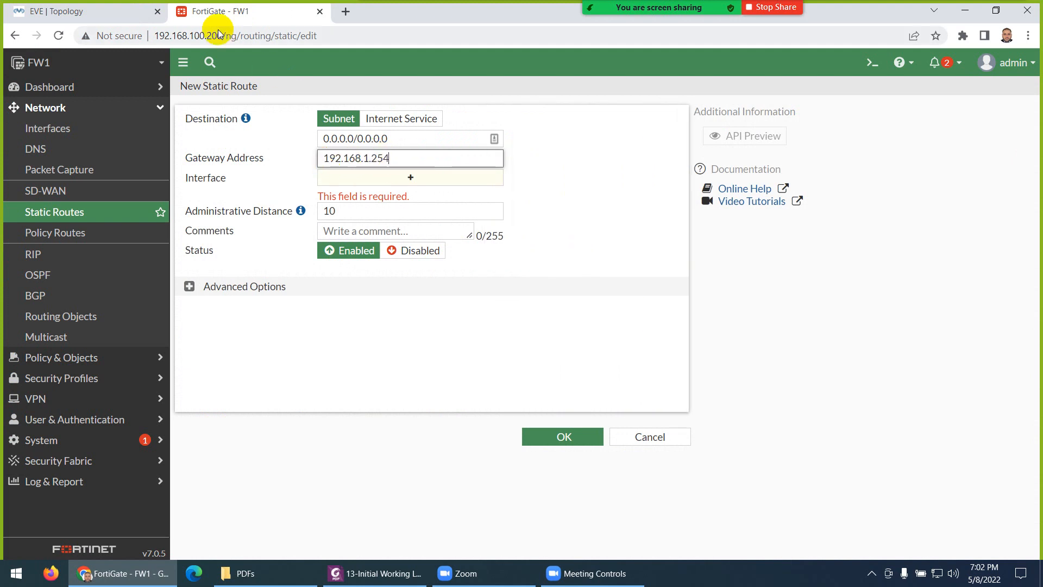
Step: Verify the WAN router's address, set interface WAN-1 (port1), expand Advanced Options, and save the route
{"action": "left_click", "coordinate": [118, 11]}
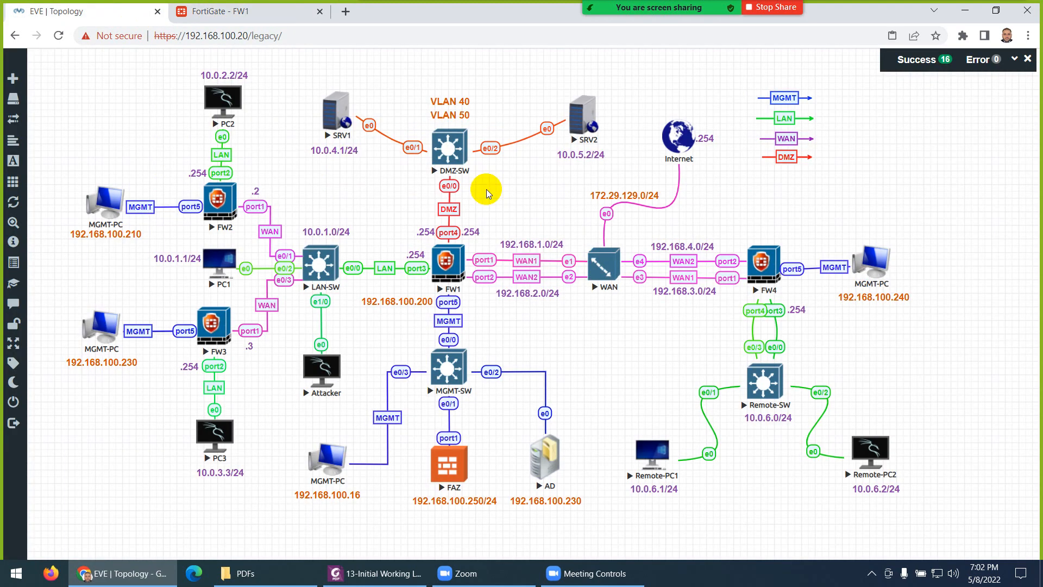
{"action": "left_click", "coordinate": [597, 261]}
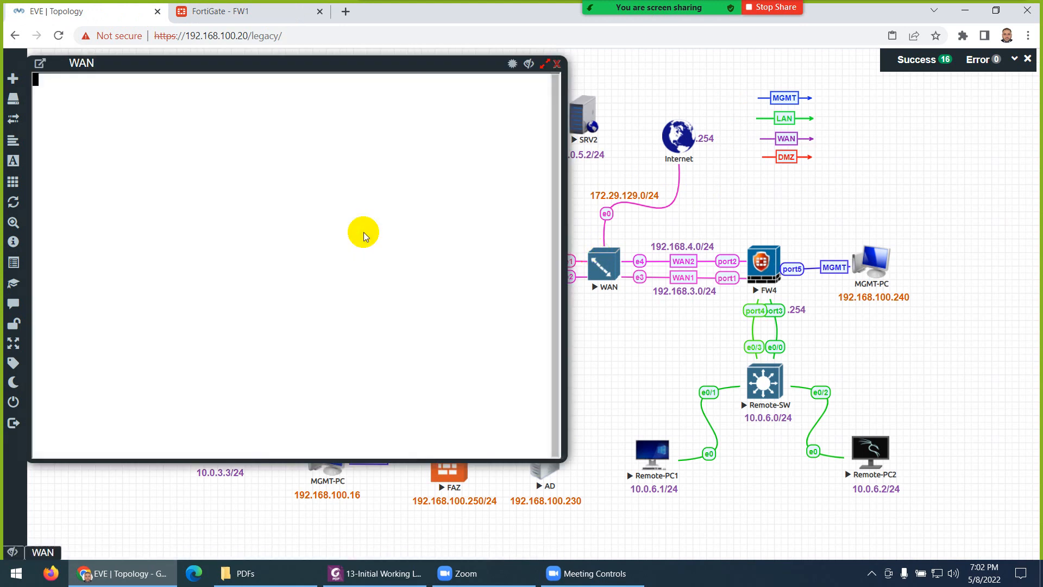
{"action": "key", "text": "Return"}
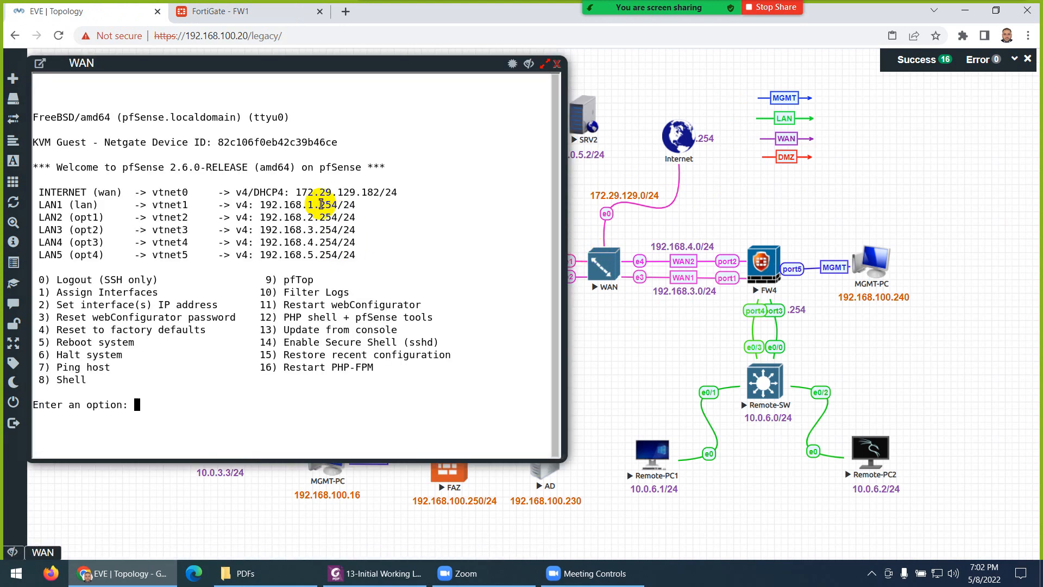
{"action": "left_click", "coordinate": [253, 12]}
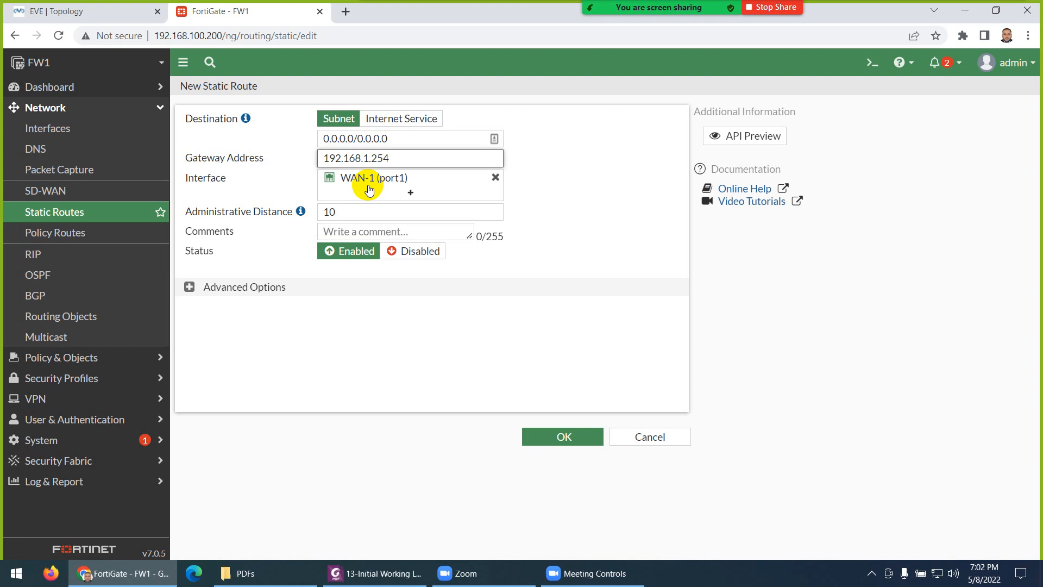
{"action": "mouse_move", "coordinate": [367, 179]}
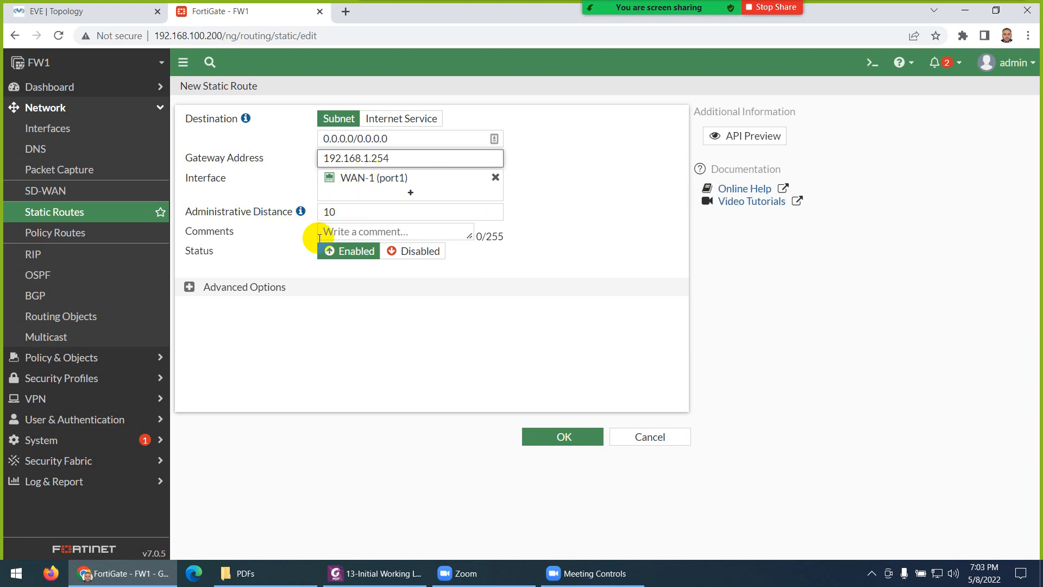
{"action": "left_click", "coordinate": [188, 288]}
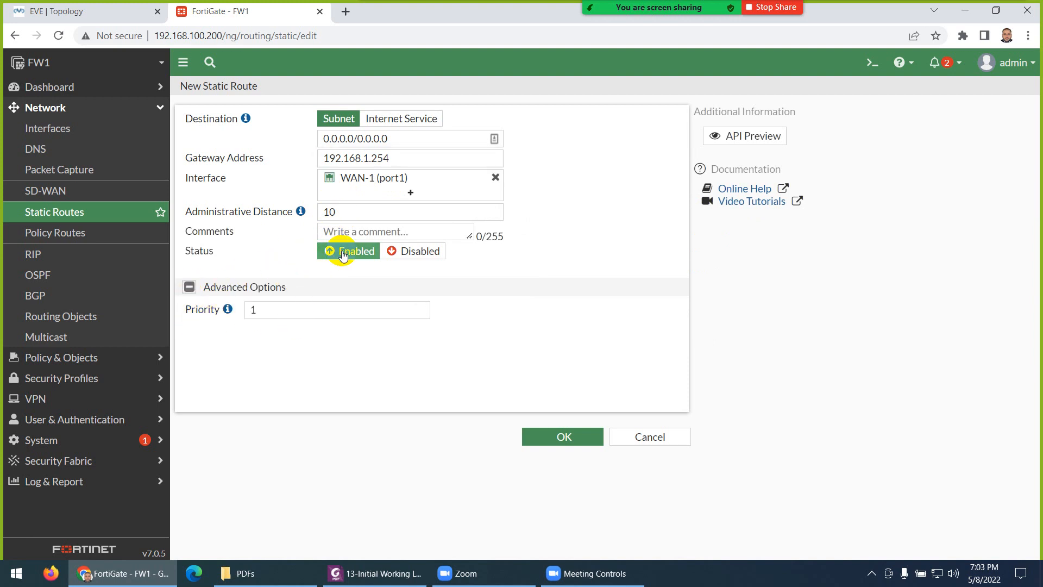
{"action": "left_click", "coordinate": [543, 436]}
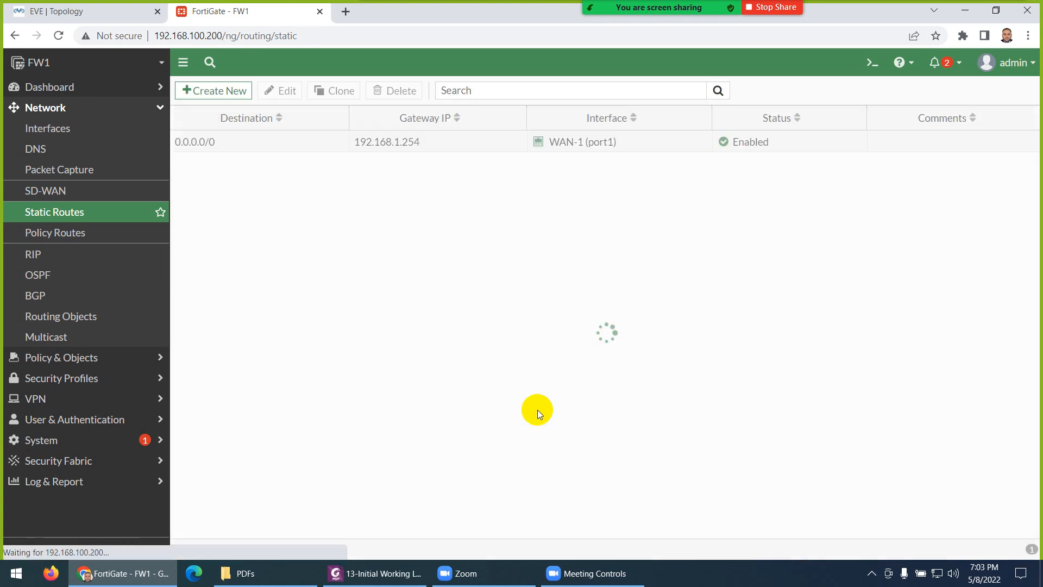
{"action": "left_click", "coordinate": [383, 572]}
{"action": "scroll", "coordinate": [440, 358], "scroll_direction": "down", "scroll_amount": 10}
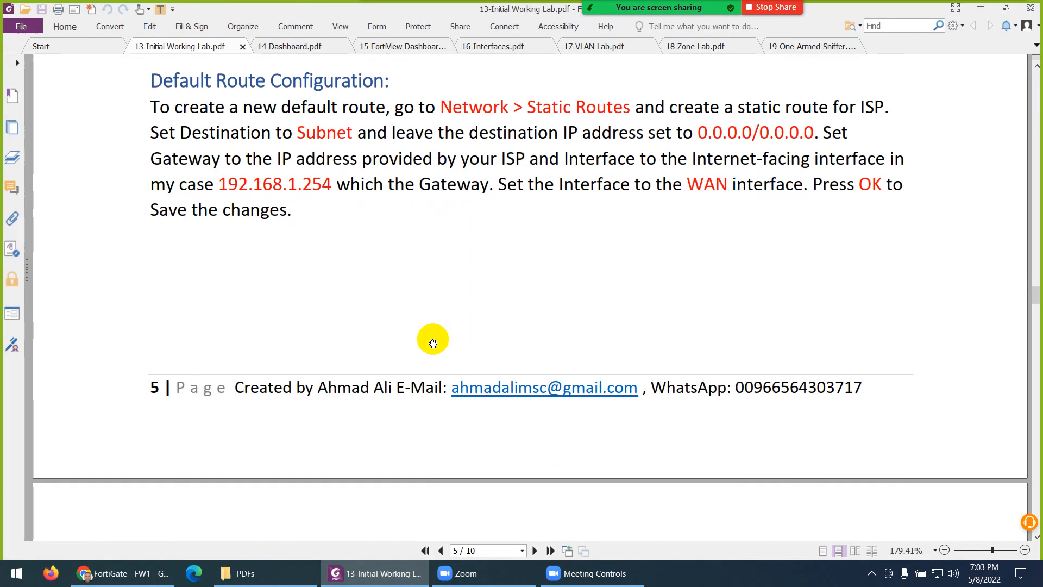
{"action": "scroll", "coordinate": [448, 332], "scroll_direction": "down", "scroll_amount": 10}
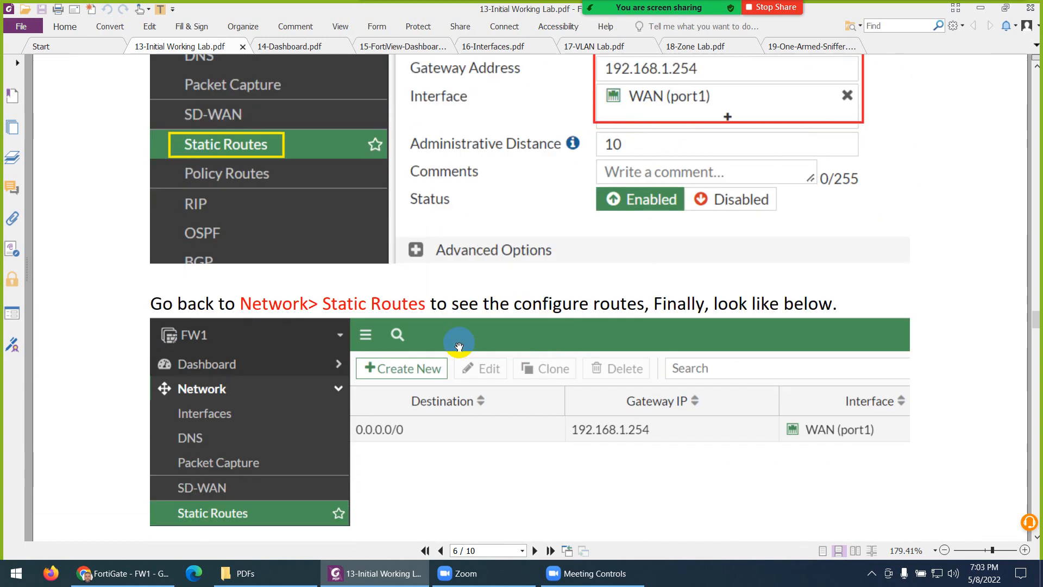
{"action": "scroll", "coordinate": [433, 359], "scroll_direction": "down", "scroll_amount": 4}
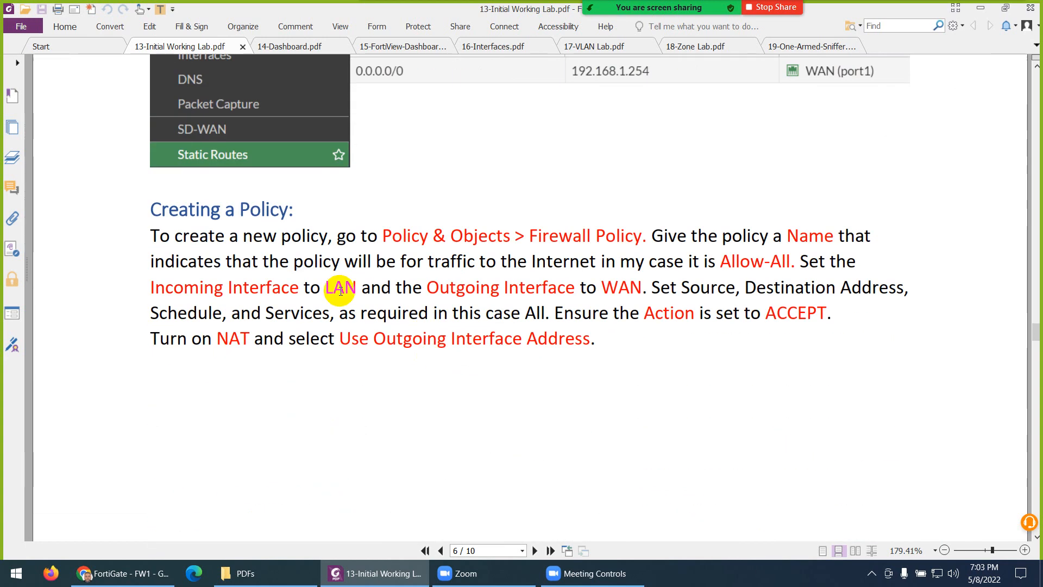
{"action": "left_click", "coordinate": [371, 571]}
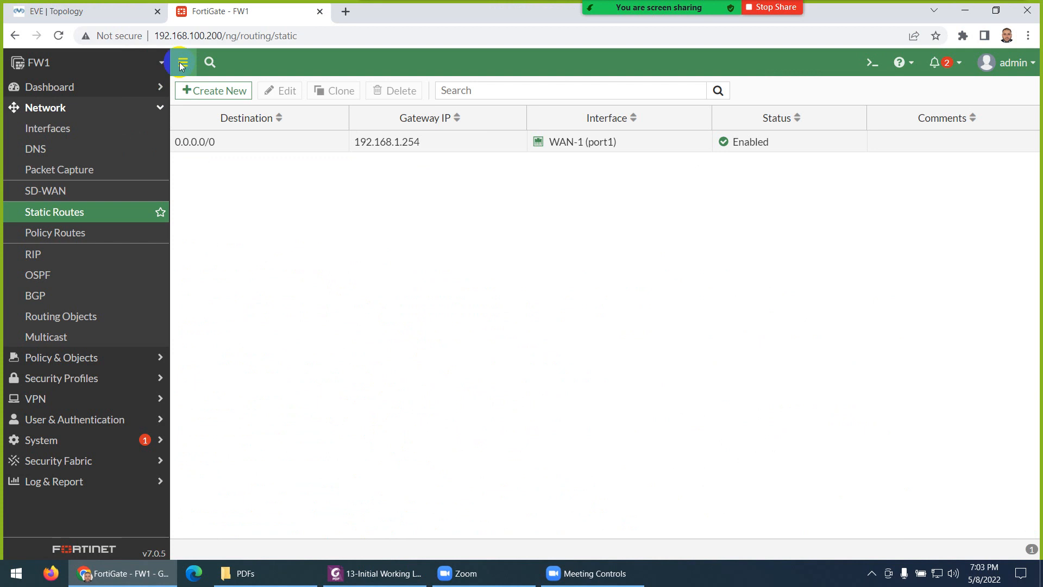
{"action": "left_click", "coordinate": [126, 11]}
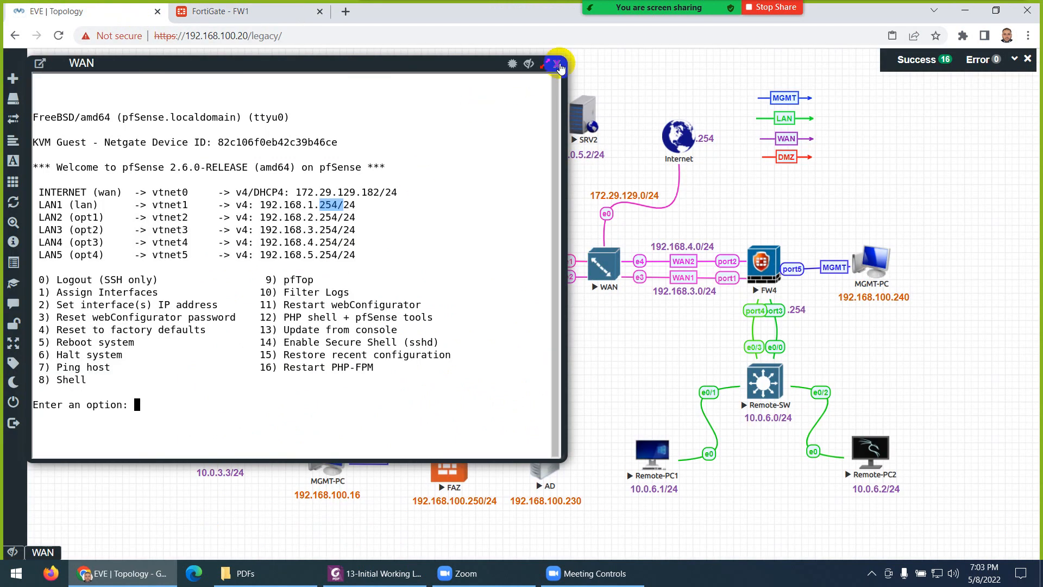
Step: Close the WAN pfSense console, return to the FortiGate FW1 tab, and expand Policy & Objects
{"action": "left_click", "coordinate": [560, 67]}
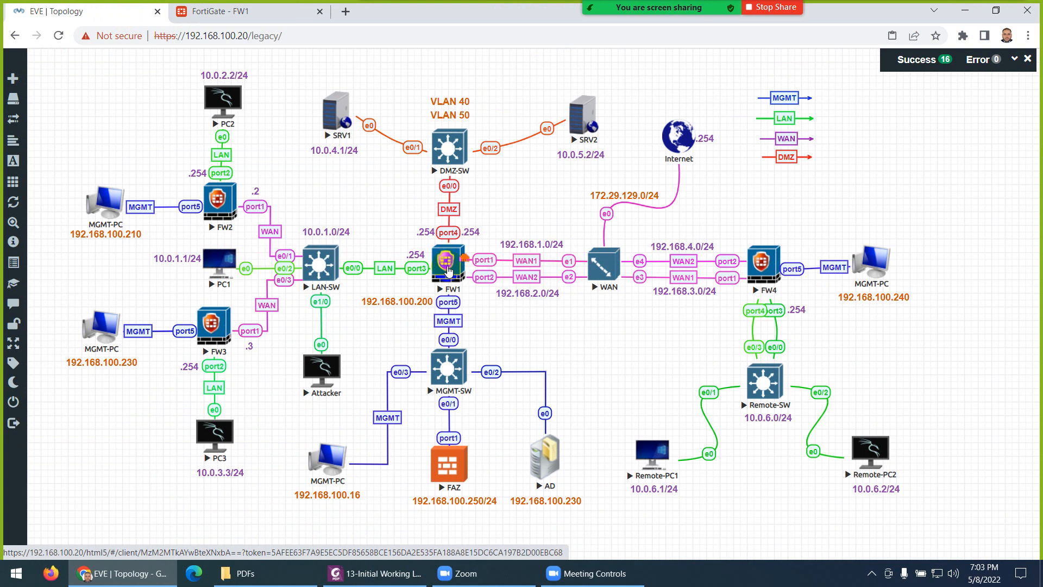
{"action": "left_click", "coordinate": [249, 12]}
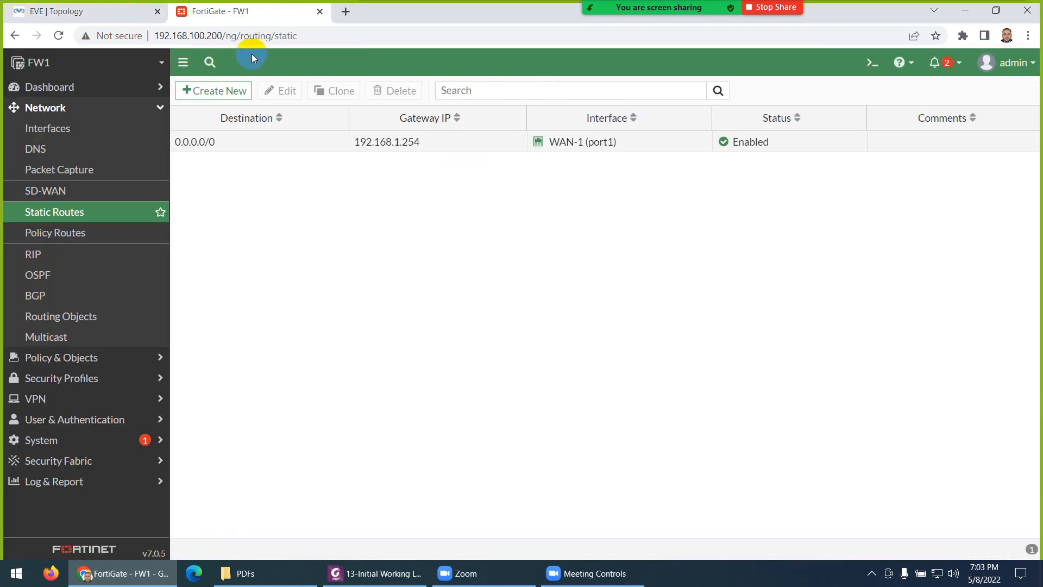
{"action": "left_click", "coordinate": [46, 363]}
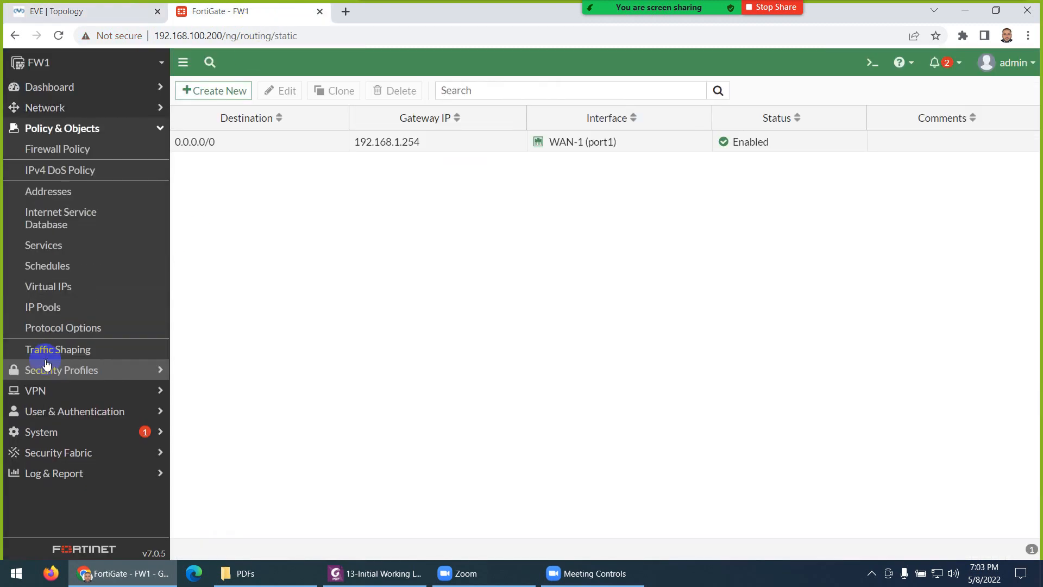
Step: Show the Firewall Policy list with the Implicit group expanded to reveal Implicit Deny, checking the topology briefly
{"action": "left_click", "coordinate": [83, 155]}
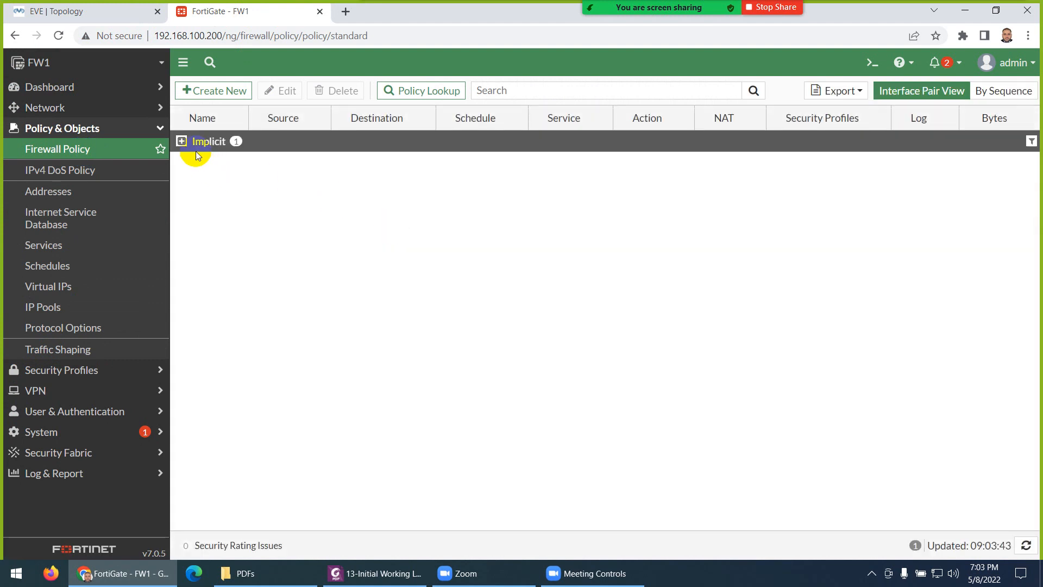
{"action": "left_click", "coordinate": [184, 142]}
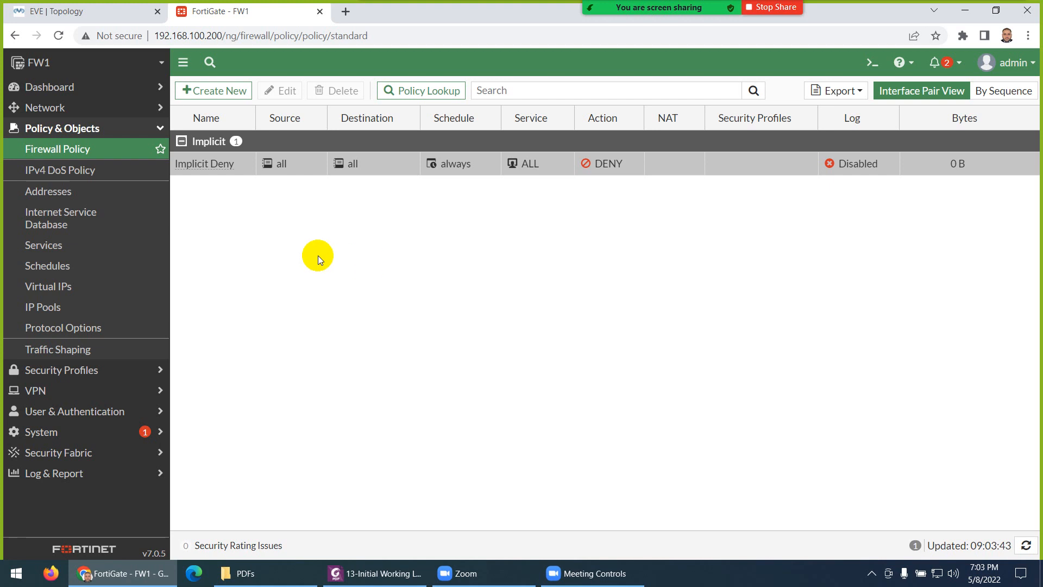
{"action": "left_click", "coordinate": [112, 11]}
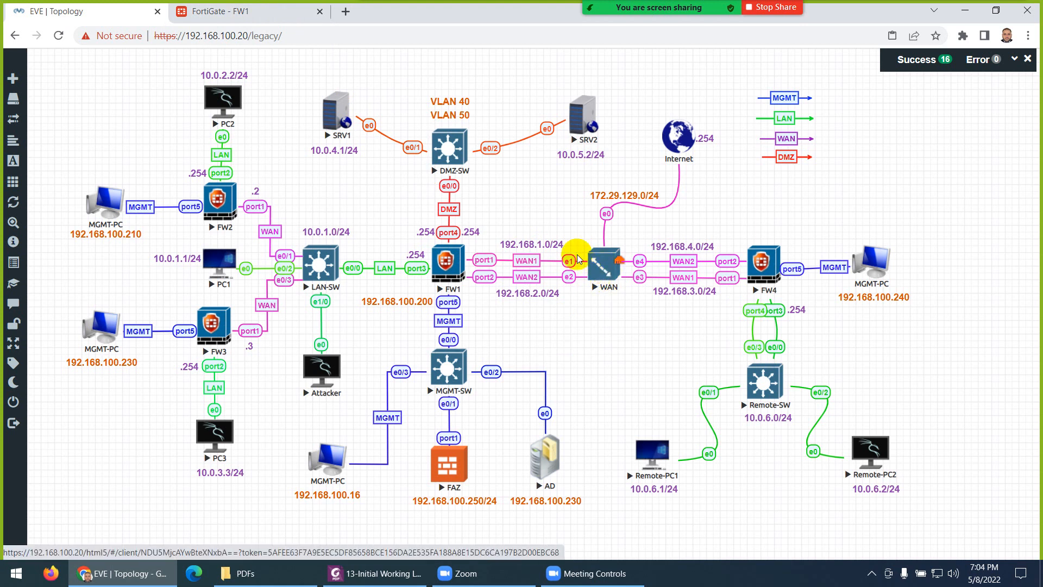
{"action": "left_click", "coordinate": [241, 14]}
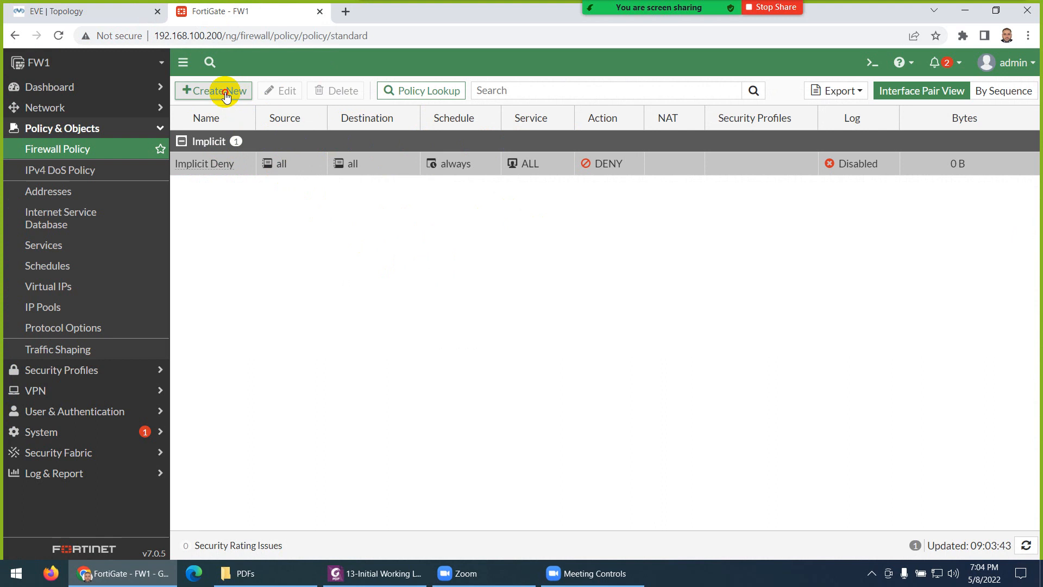
Step: Start a new policy named Allow-LAN-to-Internet from LAN (port3) to WAN-1 (port1)
{"action": "left_click", "coordinate": [221, 90]}
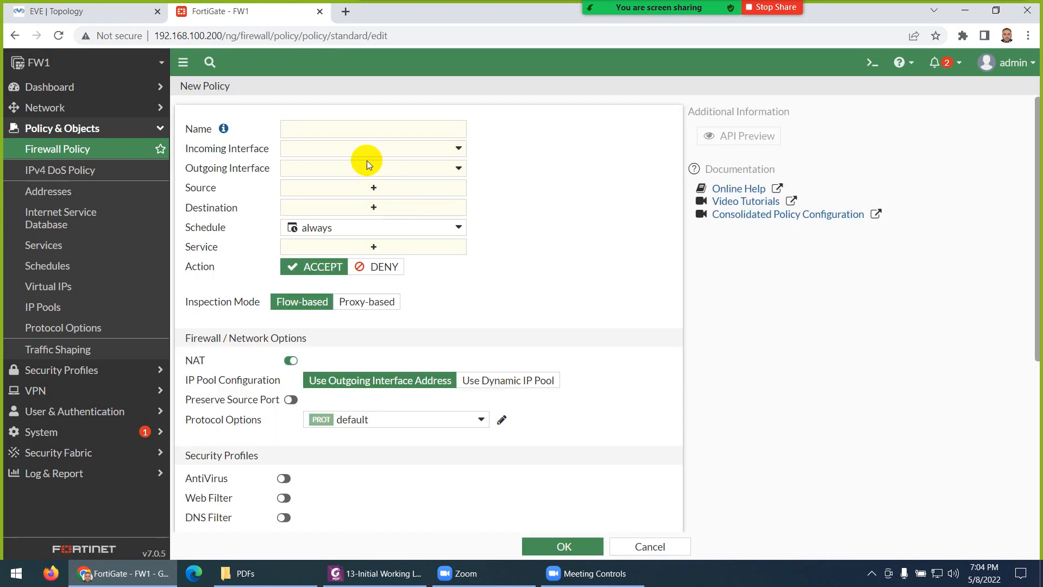
{"action": "left_click", "coordinate": [354, 126]}
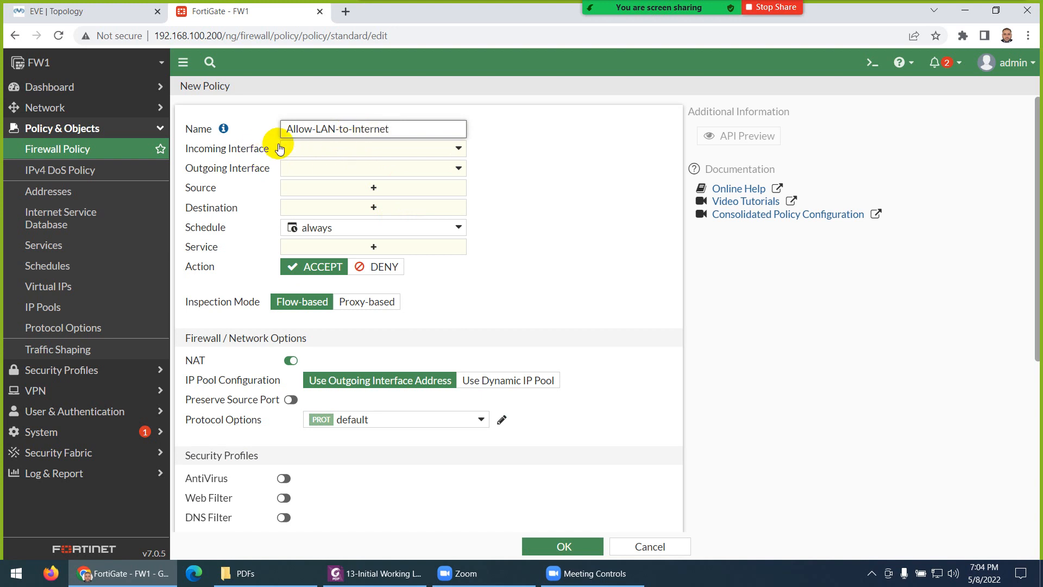
{"action": "left_click", "coordinate": [315, 154]}
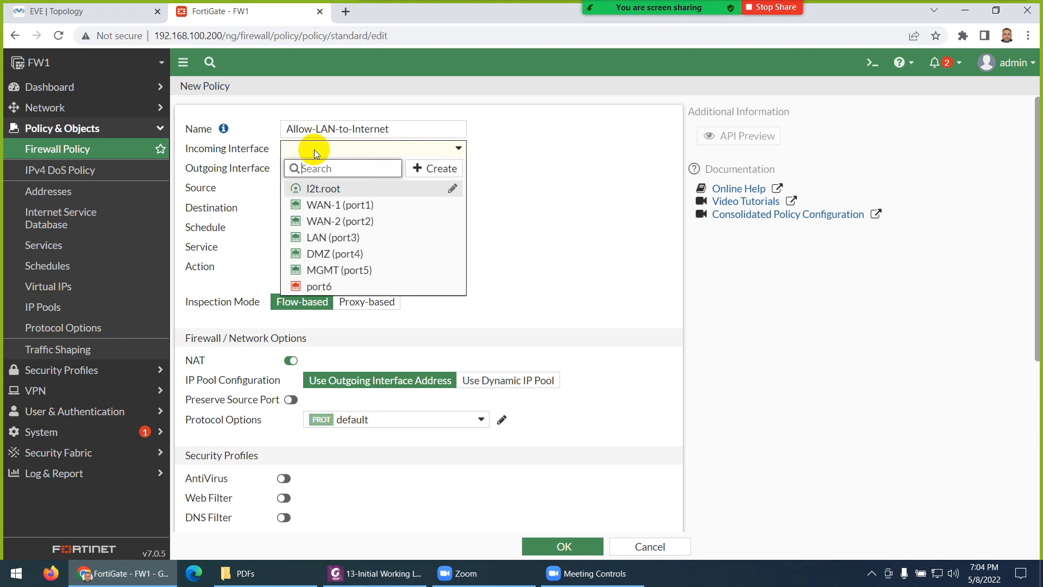
{"action": "left_click", "coordinate": [341, 241]}
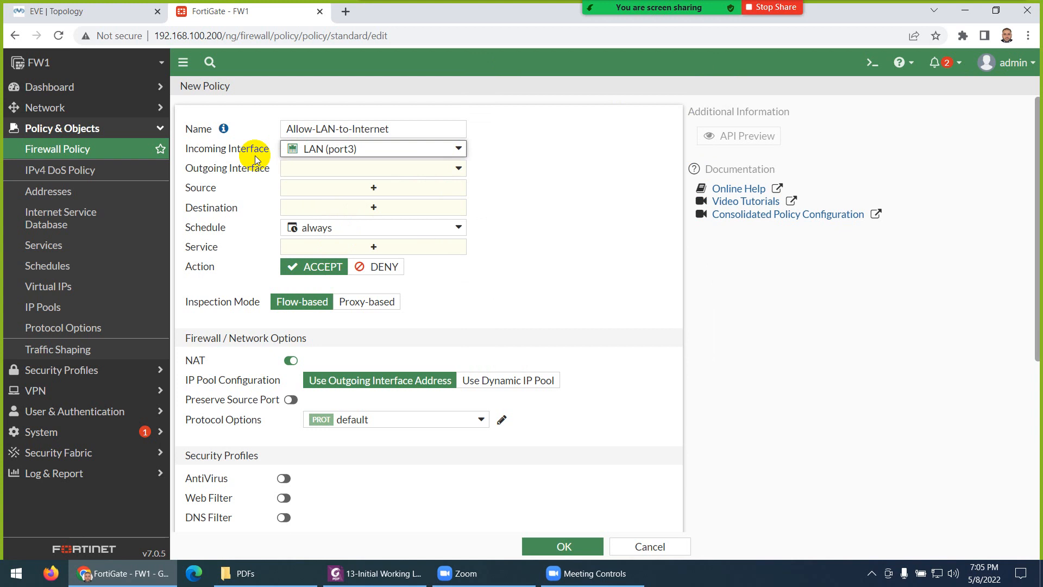
{"action": "left_click", "coordinate": [321, 168]}
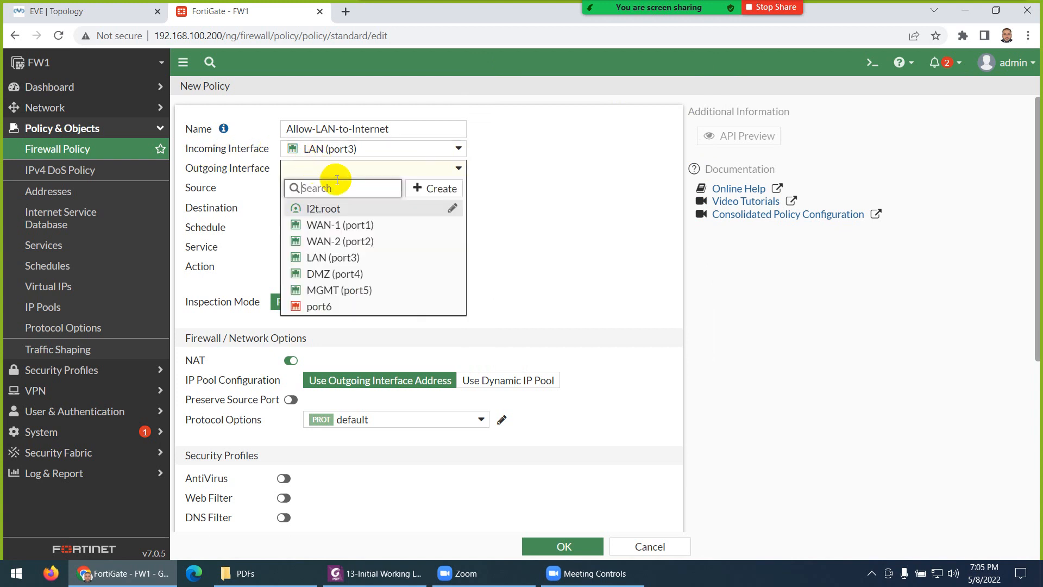
{"action": "left_click", "coordinate": [338, 225]}
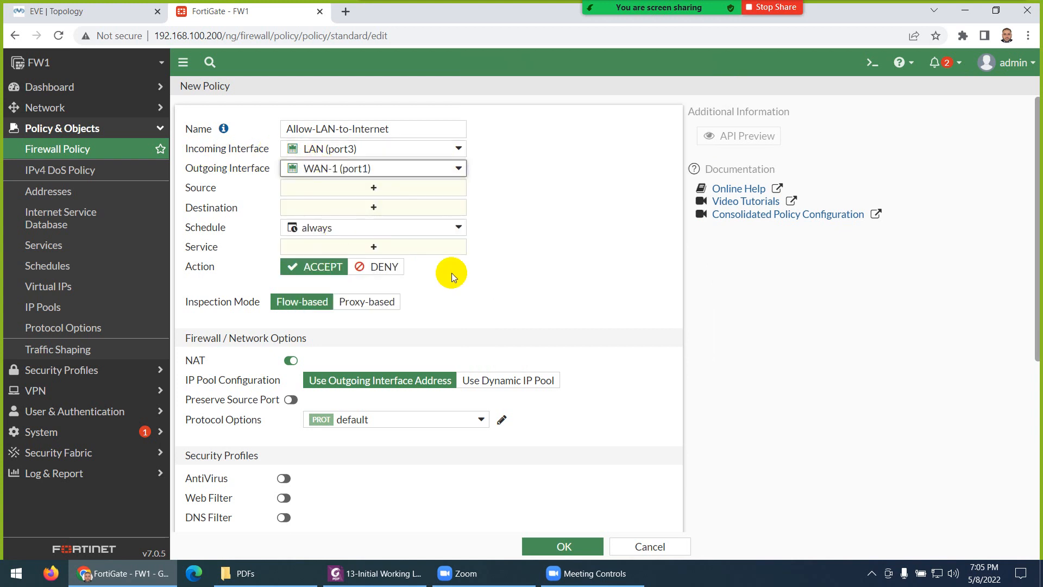
Step: Set the policy's source and destination addresses to all
{"action": "left_click", "coordinate": [310, 189]}
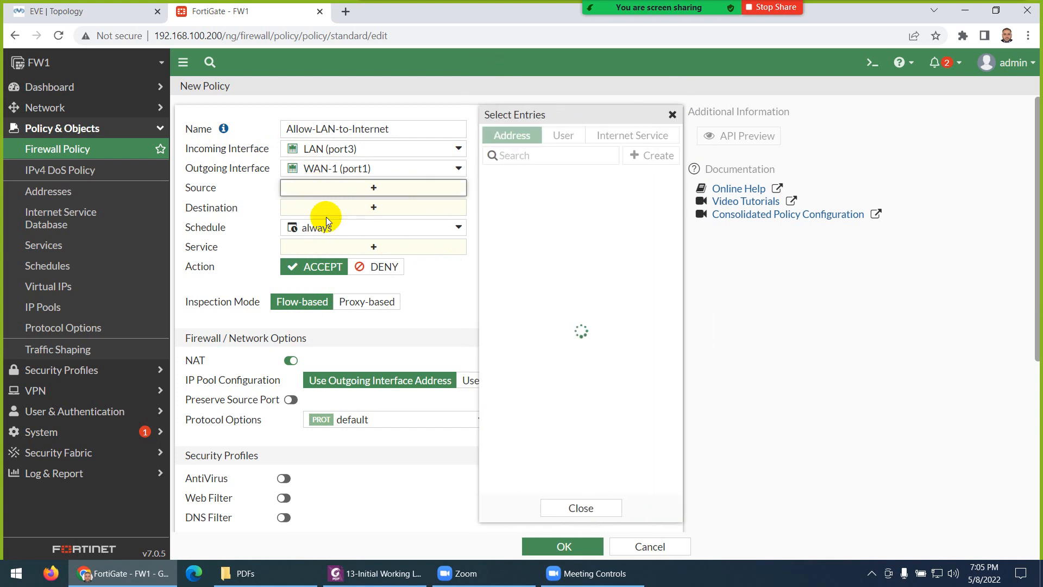
{"action": "left_click", "coordinate": [90, 10]}
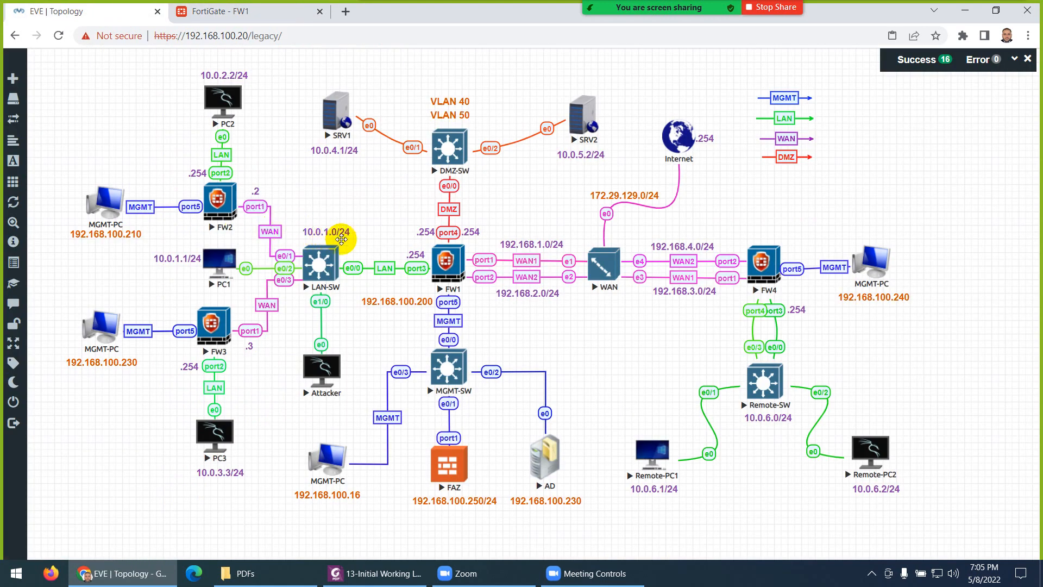
{"action": "left_click", "coordinate": [242, 12]}
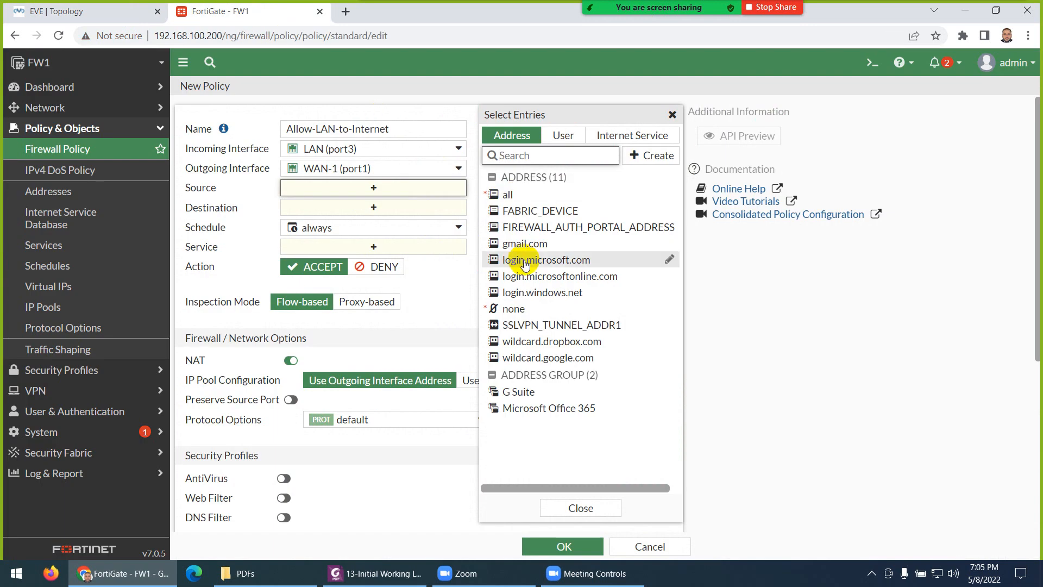
{"action": "left_click", "coordinate": [521, 196]}
{"action": "left_click", "coordinate": [324, 221]}
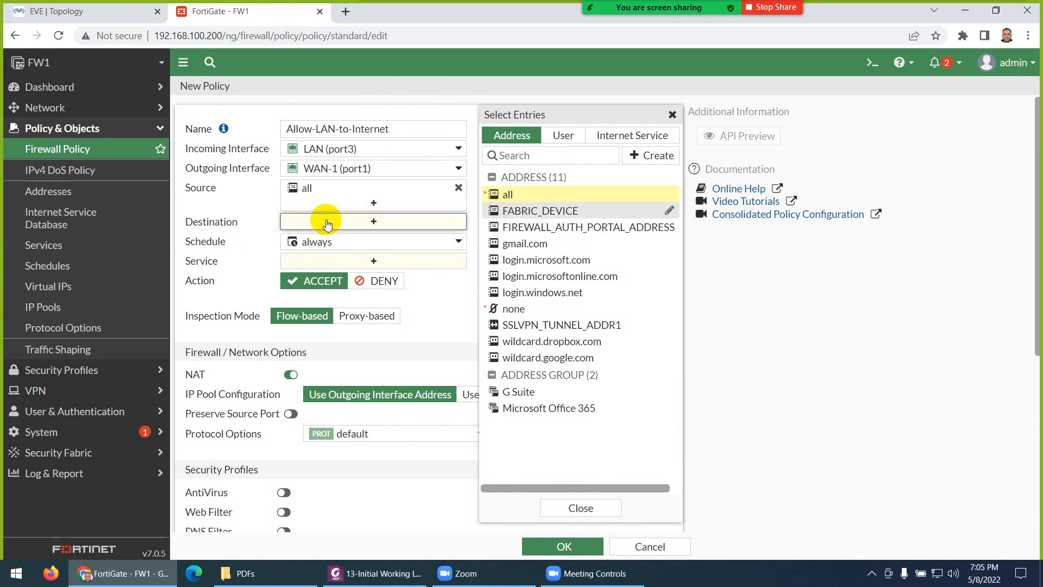
{"action": "left_click", "coordinate": [508, 197]}
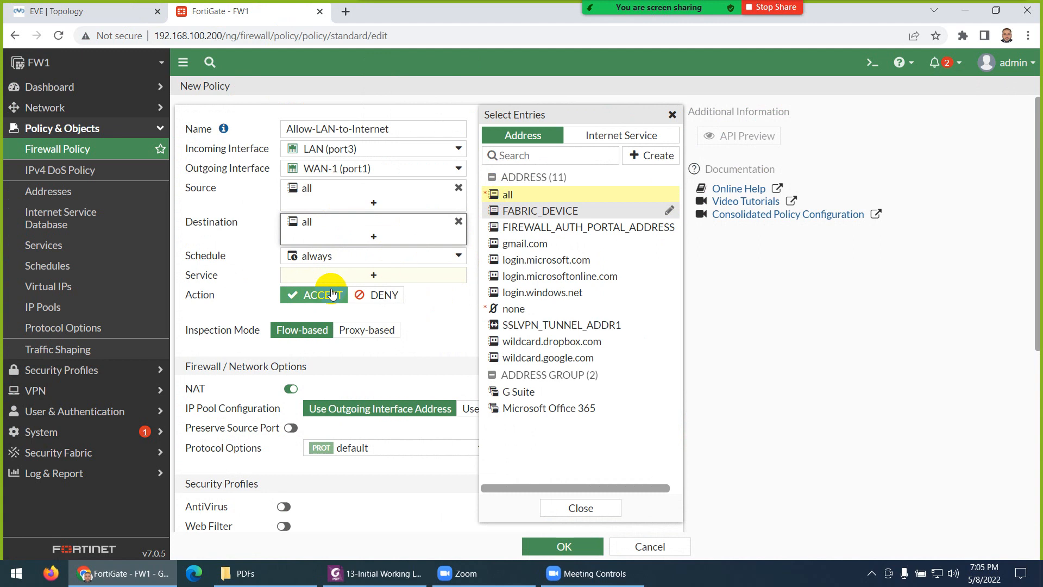
{"action": "left_click", "coordinate": [224, 276]}
Step: Set the service to ALL, keeping ACCEPT and NAT enabled, then view the EVE-NG topology
{"action": "left_click", "coordinate": [332, 276]}
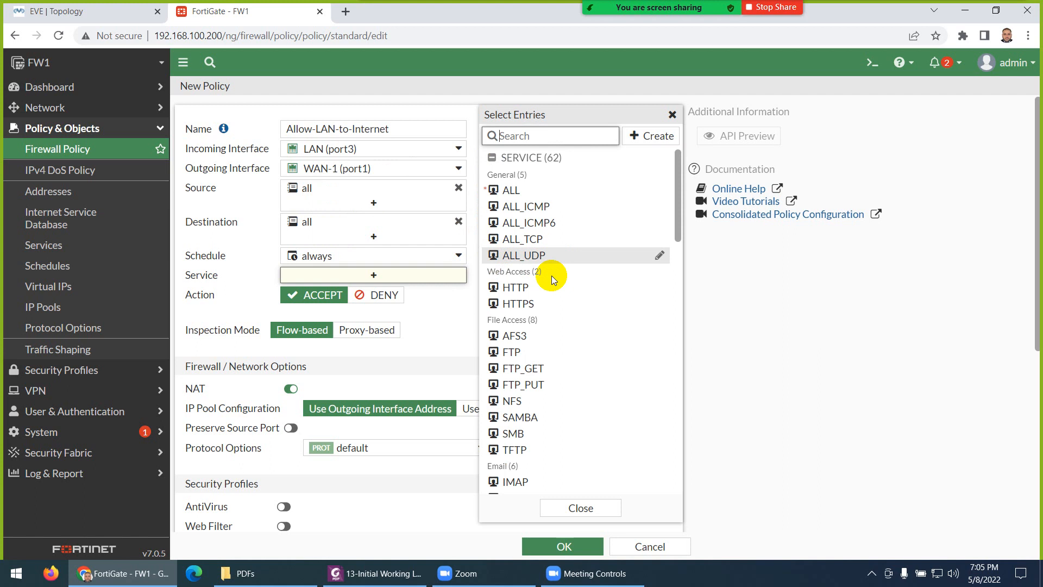
{"action": "left_click", "coordinate": [515, 191]}
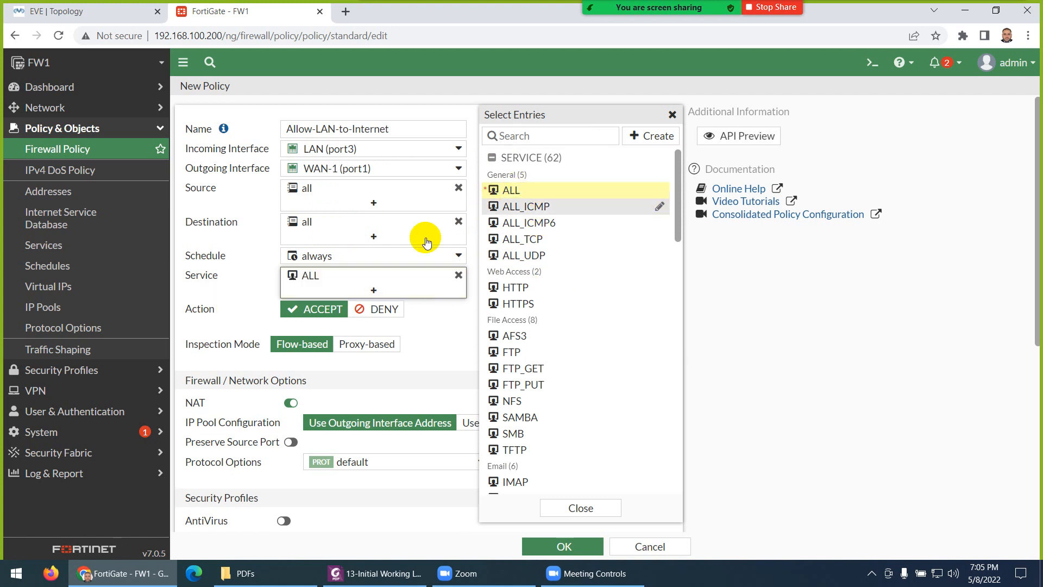
{"action": "left_click", "coordinate": [245, 291]}
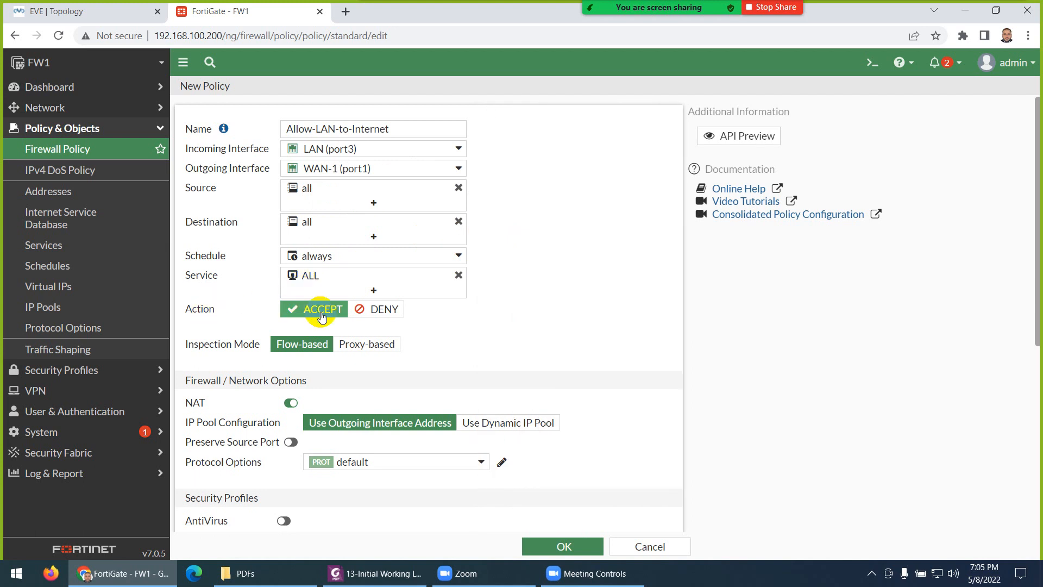
{"action": "scroll", "coordinate": [233, 368], "scroll_direction": "down", "scroll_amount": 1}
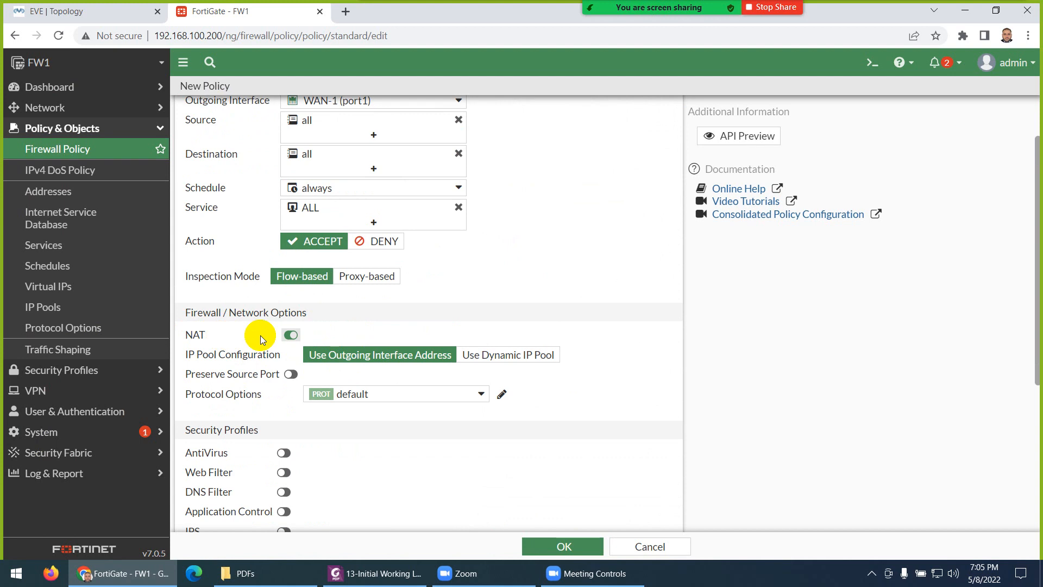
{"action": "left_click", "coordinate": [102, 13]}
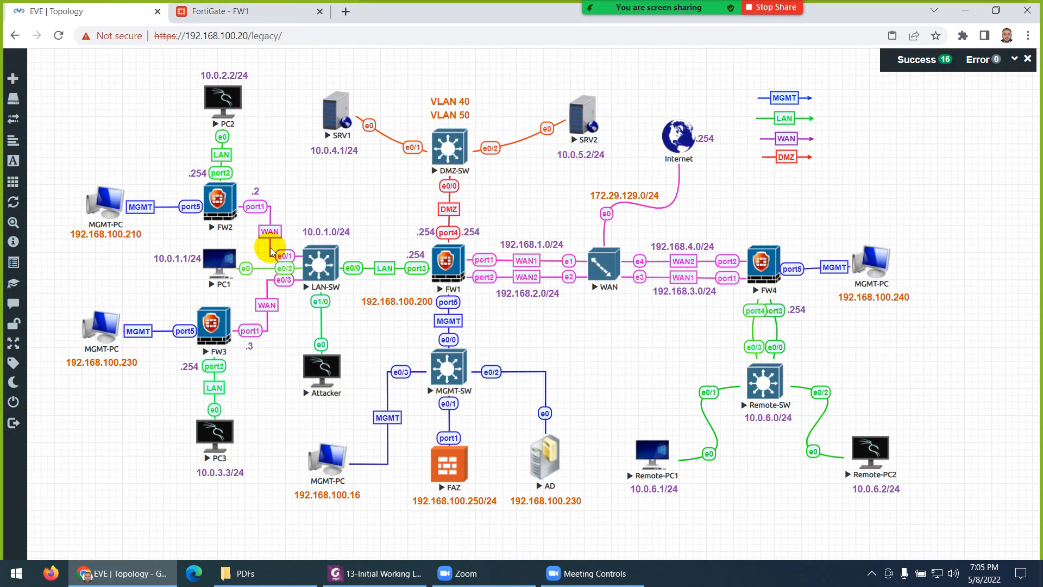
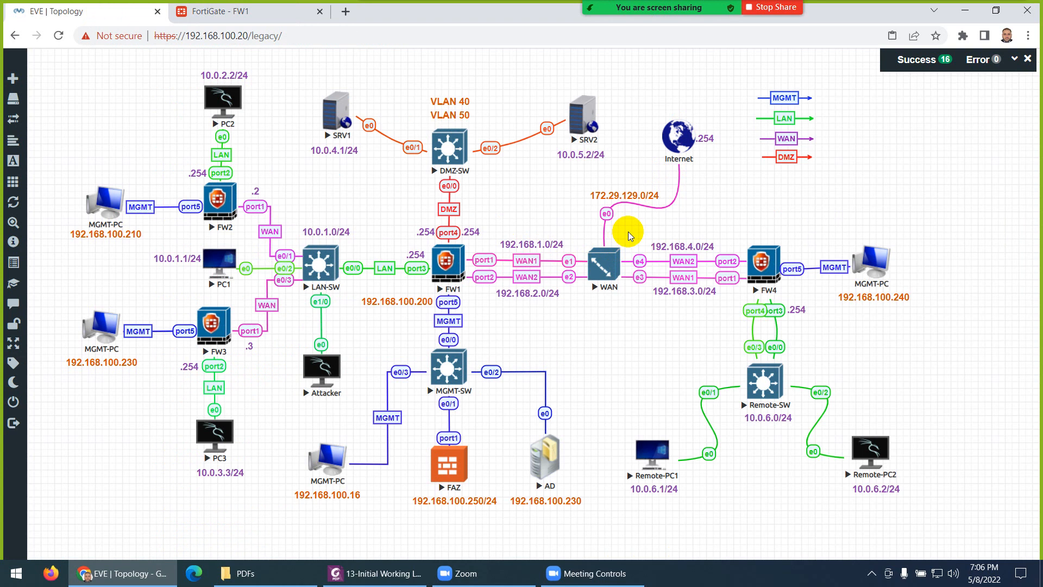
Step: Set the Allow-LAN-to-Internet policy to log All Sessions of allowed traffic and save it
{"action": "left_click", "coordinate": [239, 15]}
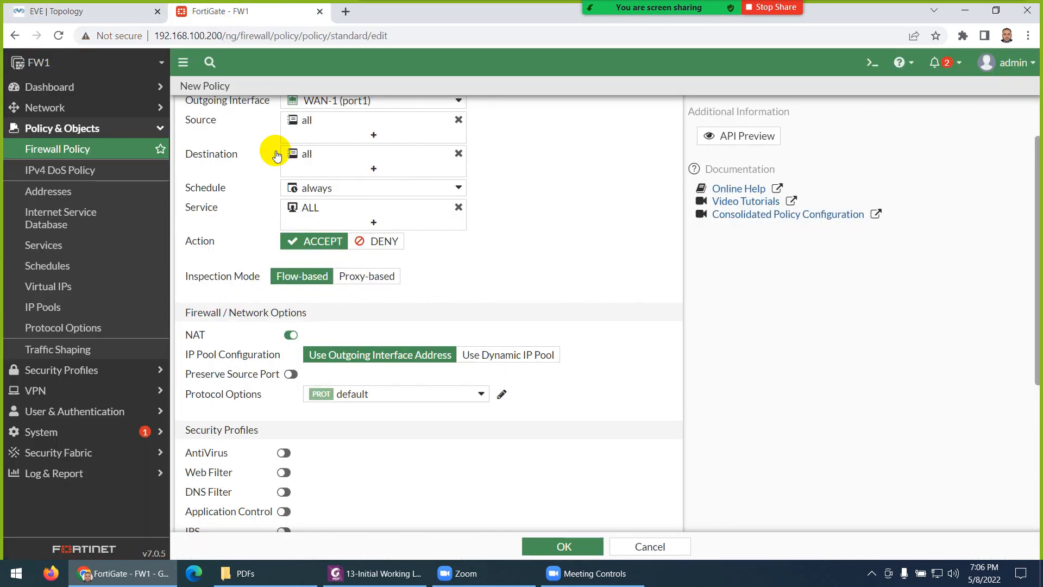
{"action": "scroll", "coordinate": [276, 393], "scroll_direction": "down", "scroll_amount": 3}
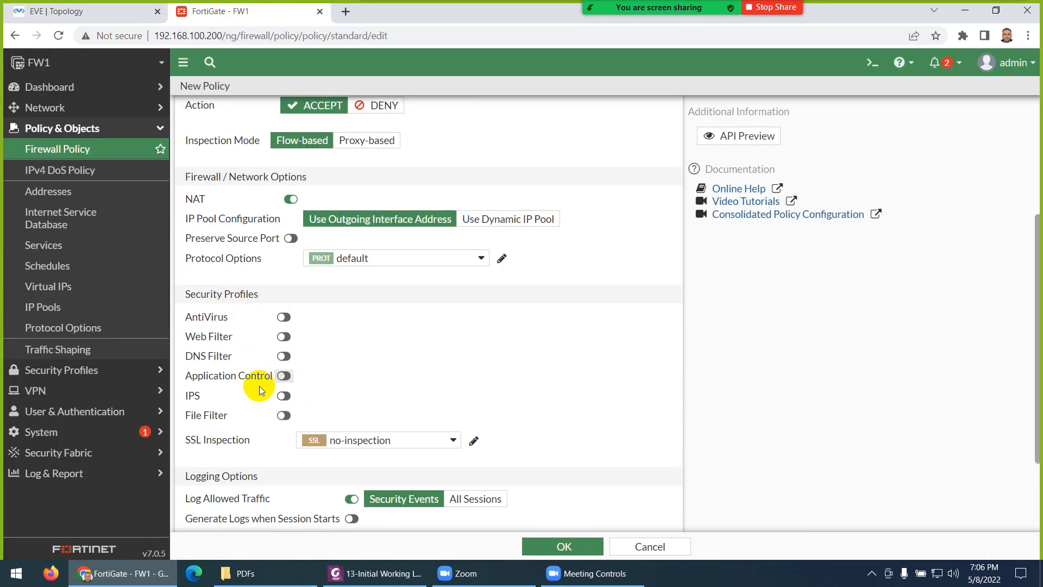
{"action": "scroll", "coordinate": [259, 386], "scroll_direction": "down", "scroll_amount": 2}
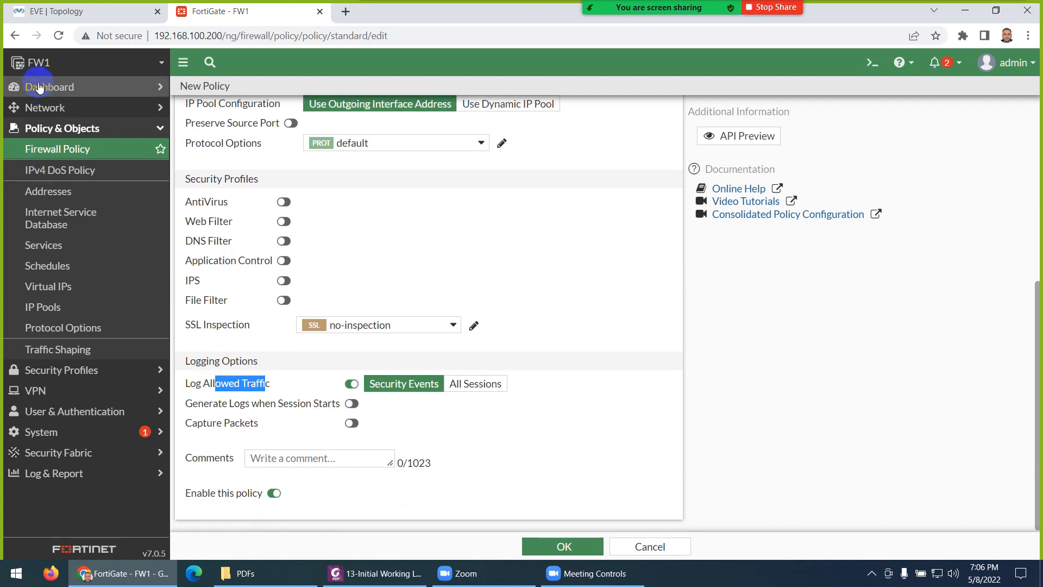
{"action": "left_click", "coordinate": [468, 389]}
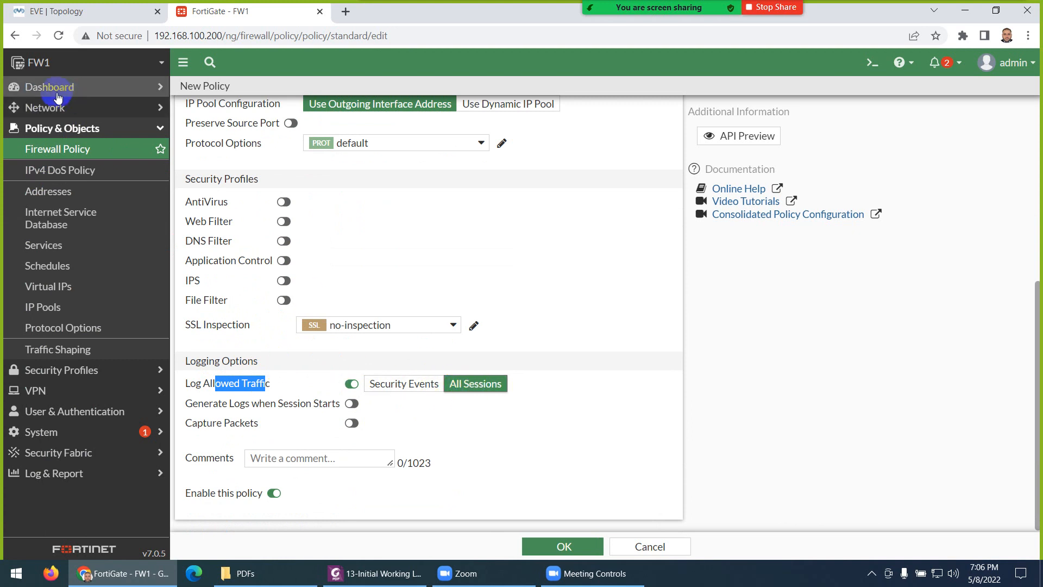
{"action": "left_click", "coordinate": [542, 553]}
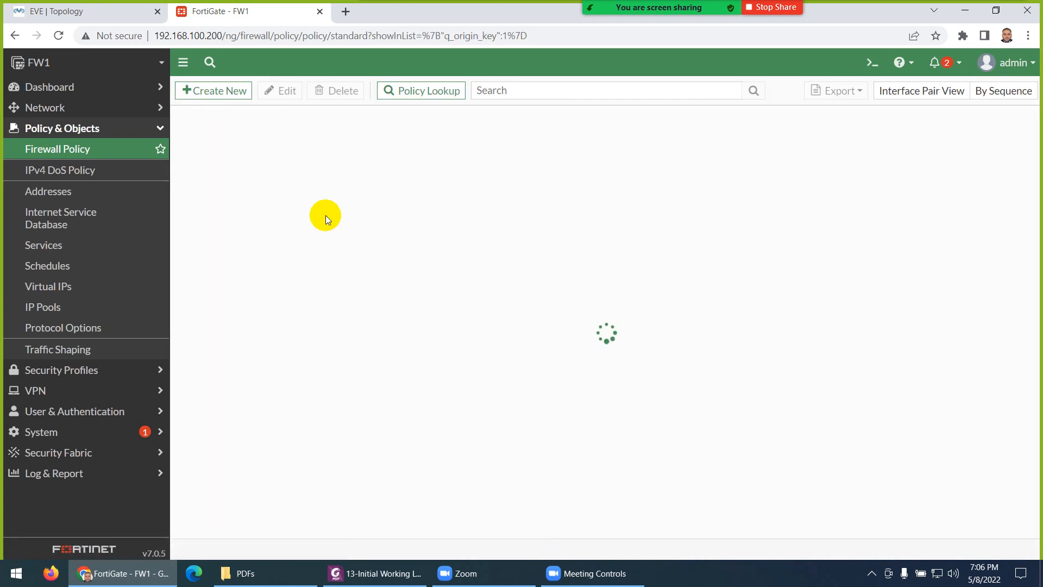
Step: Scroll the lab guide to page 8's Configure LAN PC step (IP 10.0.1.1, gateway 10.0.1.254)
{"action": "left_click", "coordinate": [375, 573]}
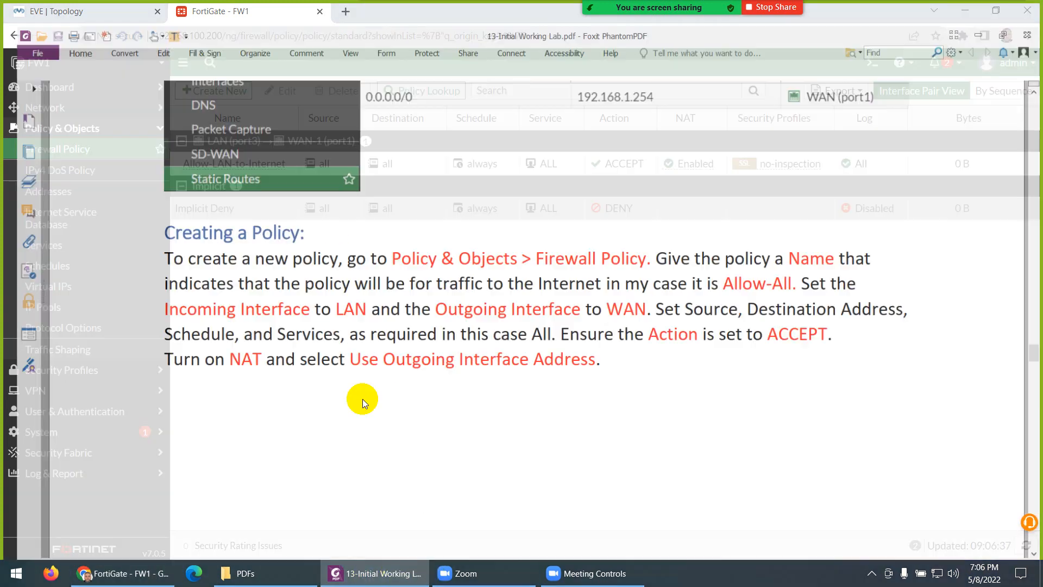
{"action": "scroll", "coordinate": [348, 271], "scroll_direction": "down", "scroll_amount": 7}
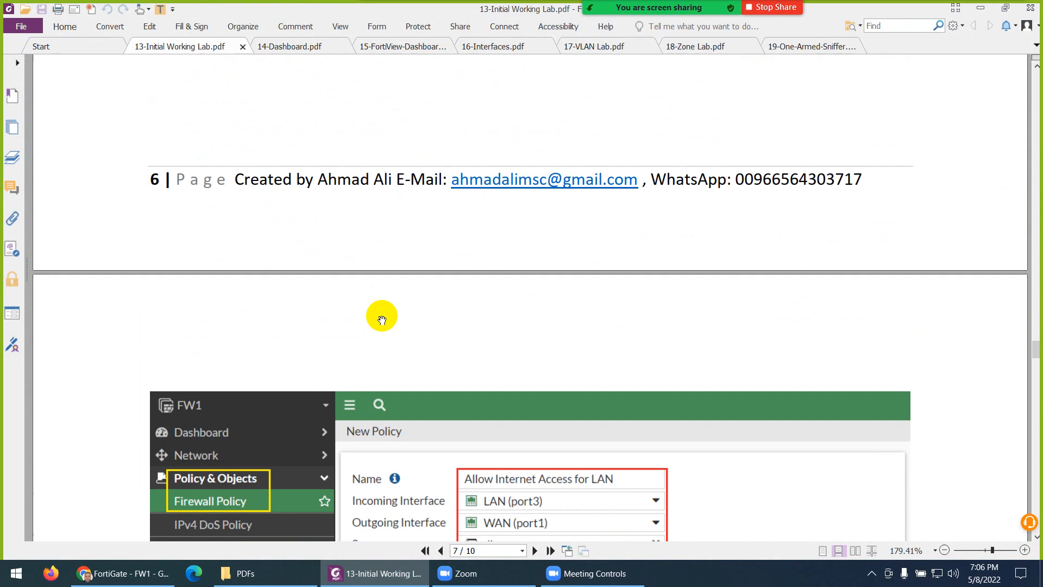
{"action": "scroll", "coordinate": [382, 320], "scroll_direction": "down", "scroll_amount": 8}
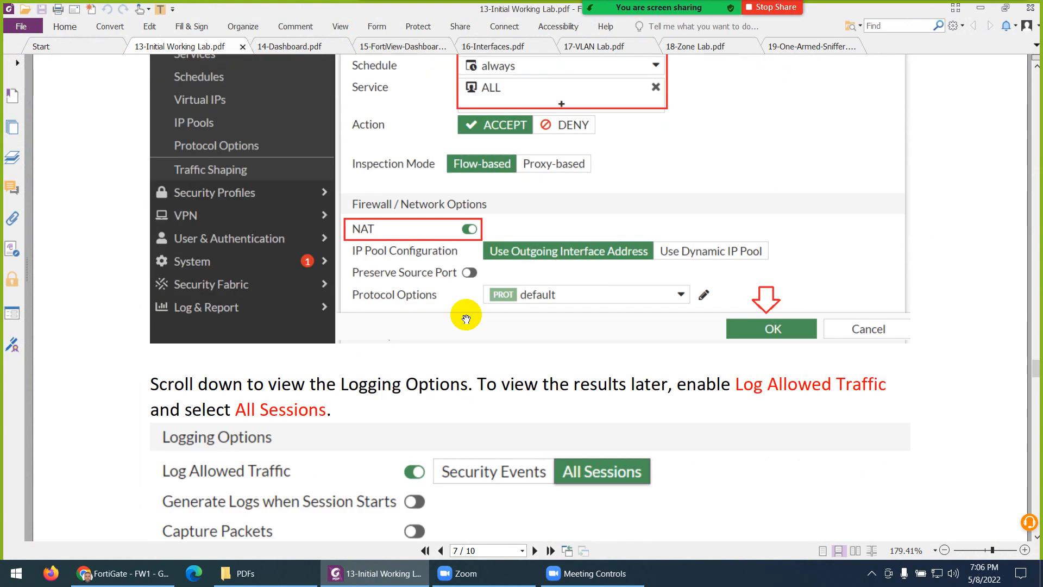
{"action": "scroll", "coordinate": [466, 315], "scroll_direction": "down", "scroll_amount": 7}
{"action": "scroll", "coordinate": [470, 307], "scroll_direction": "up", "scroll_amount": 3}
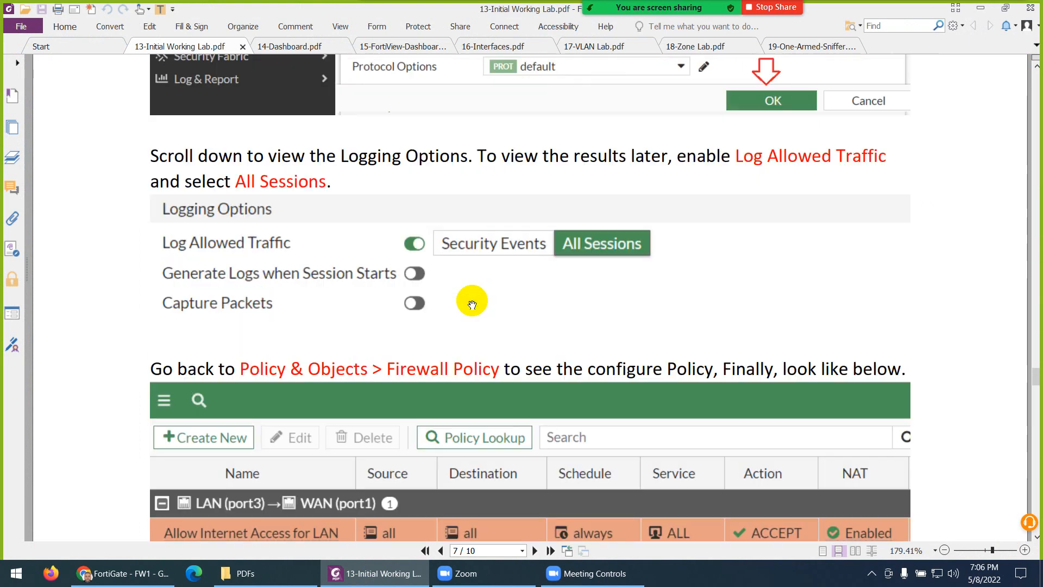
{"action": "scroll", "coordinate": [439, 344], "scroll_direction": "down", "scroll_amount": 3}
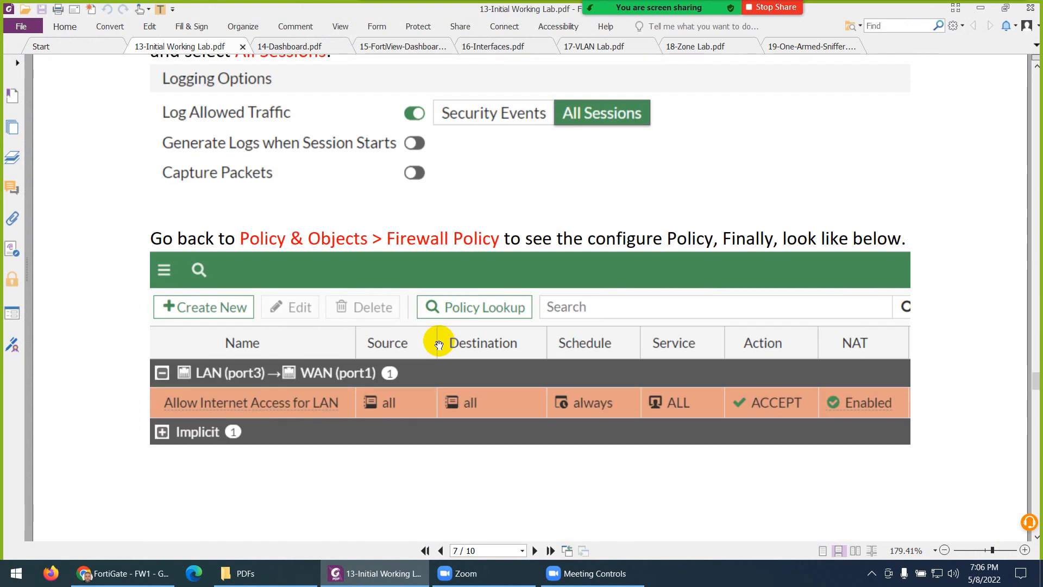
{"action": "scroll", "coordinate": [439, 344], "scroll_direction": "down", "scroll_amount": 2}
{"action": "scroll", "coordinate": [444, 332], "scroll_direction": "down", "scroll_amount": 10}
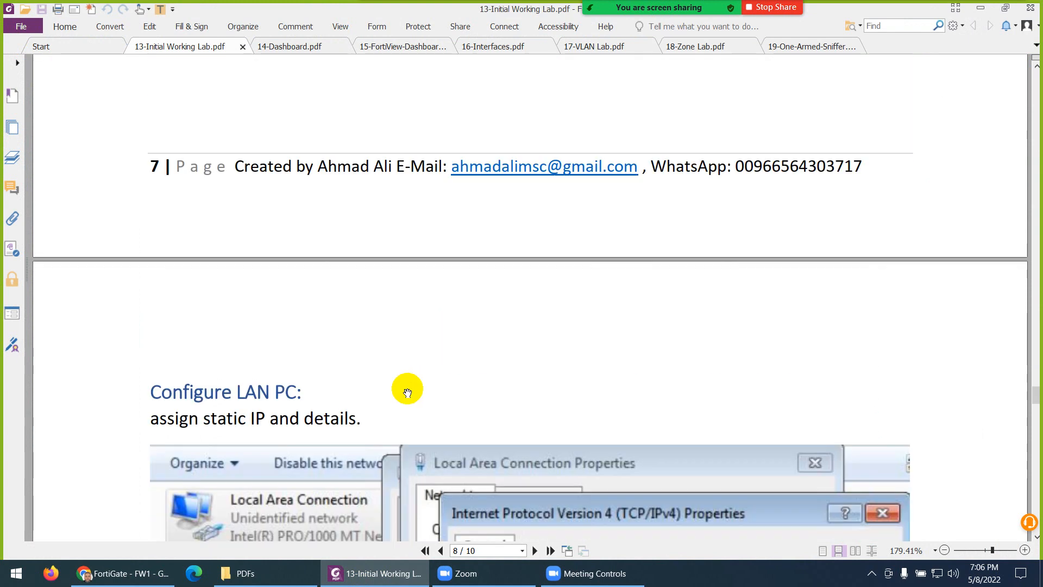
{"action": "scroll", "coordinate": [377, 345], "scroll_direction": "down", "scroll_amount": 1}
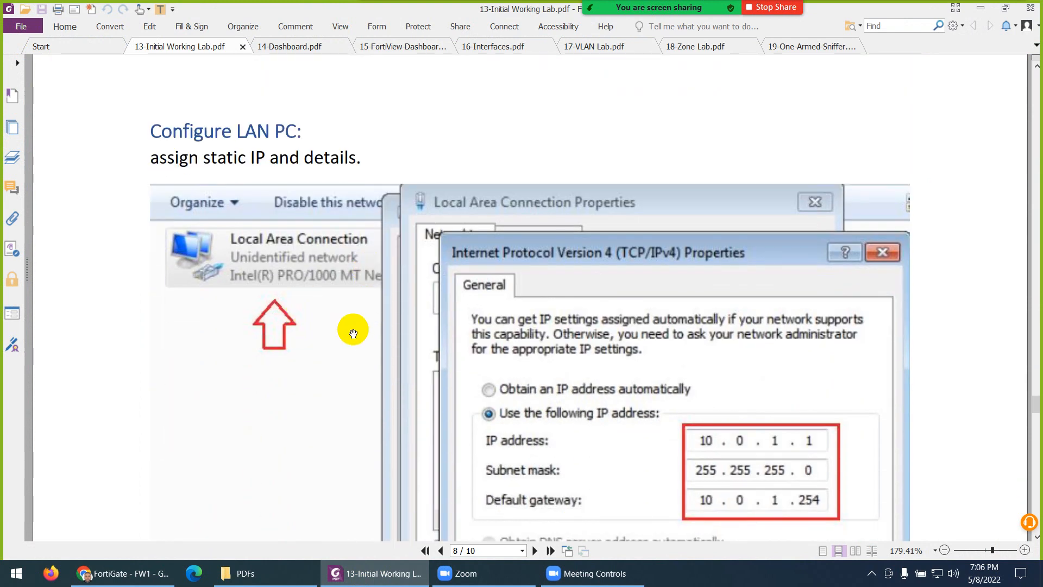
Step: Open PC1's console from the EVE topology and move it to the right
{"action": "left_click", "coordinate": [375, 573]}
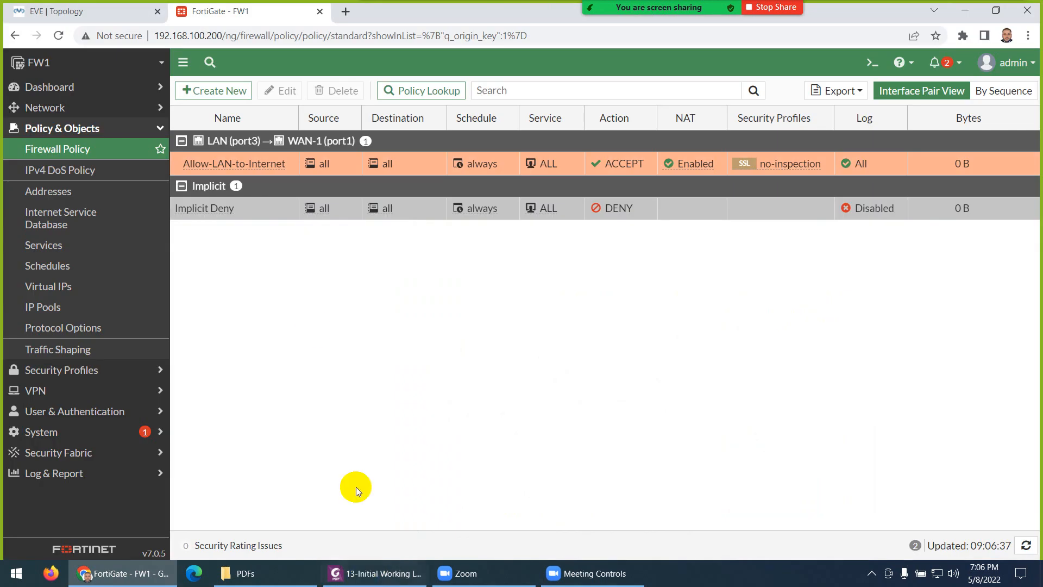
{"action": "left_click", "coordinate": [70, 11]}
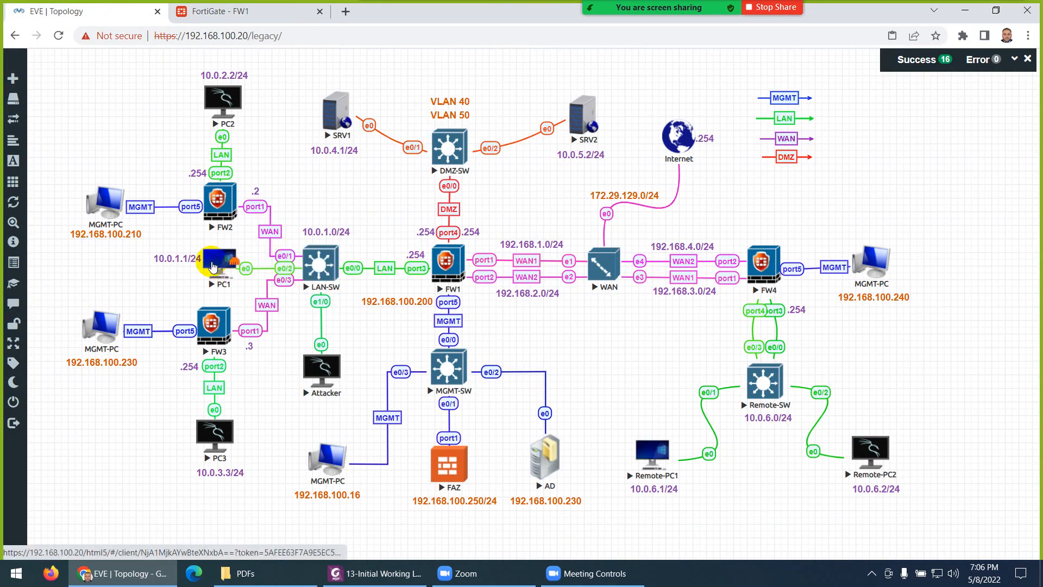
{"action": "left_click", "coordinate": [212, 266]}
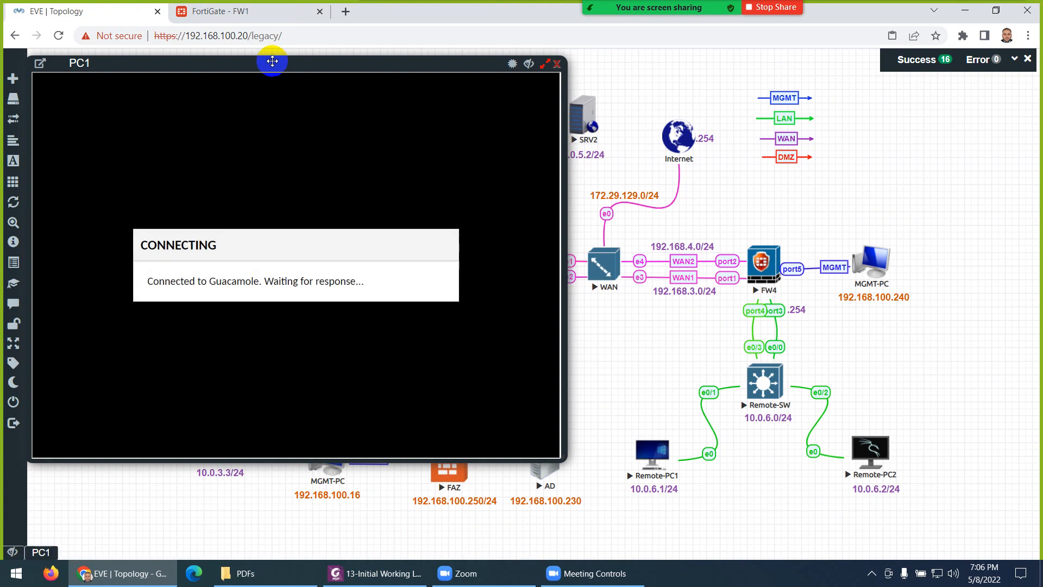
{"action": "left_click_drag", "start_coordinate": [272, 64], "coordinate": [591, 92]}
Step: Log in to PC1's Windows 7 desktop with its password
{"action": "left_click", "coordinate": [546, 370]}
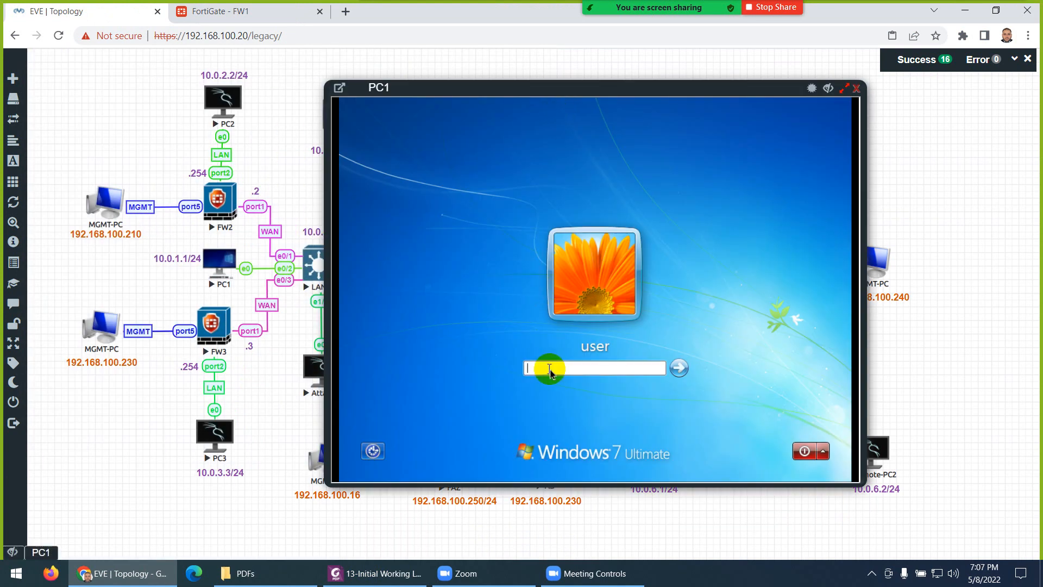
{"action": "type", "text": "••••••••"}
{"action": "key", "text": "Return"}
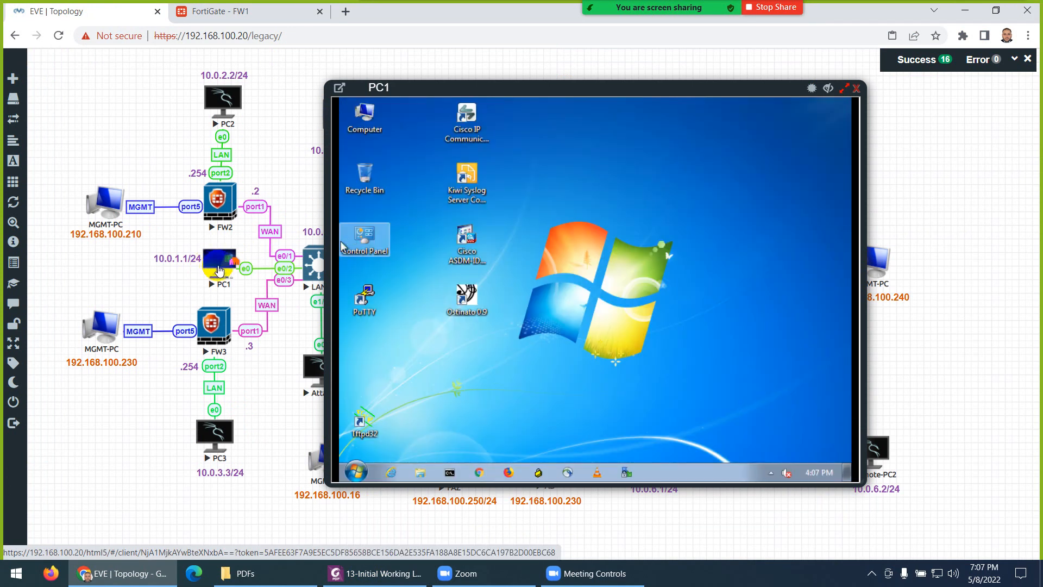
{"action": "left_click", "coordinate": [512, 284]}
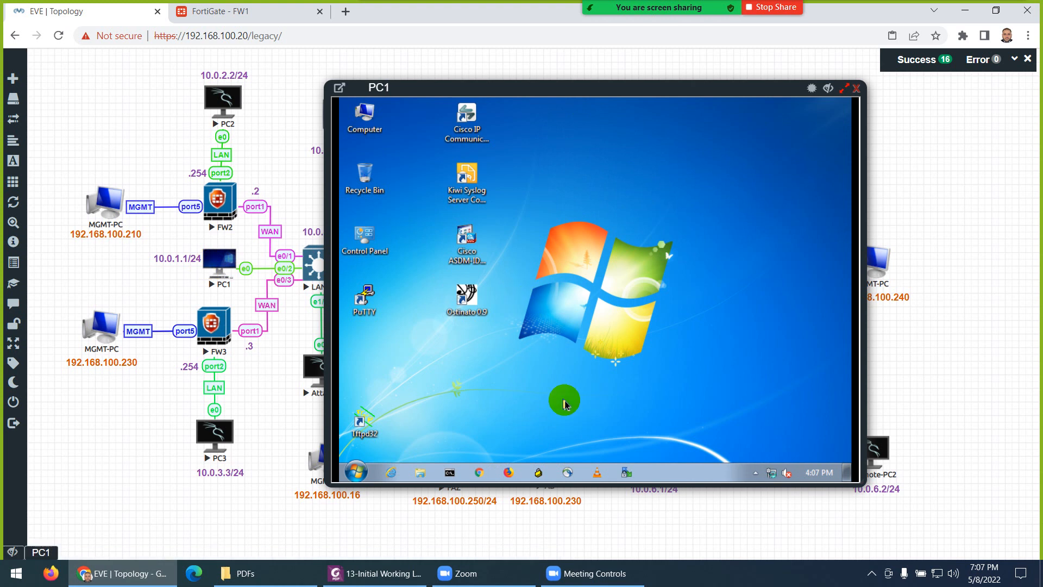
Step: Disable IPv6 in the Local Area Connection adapter properties on PC1
{"action": "right_click", "coordinate": [772, 474]}
{"action": "left_click", "coordinate": [769, 463]}
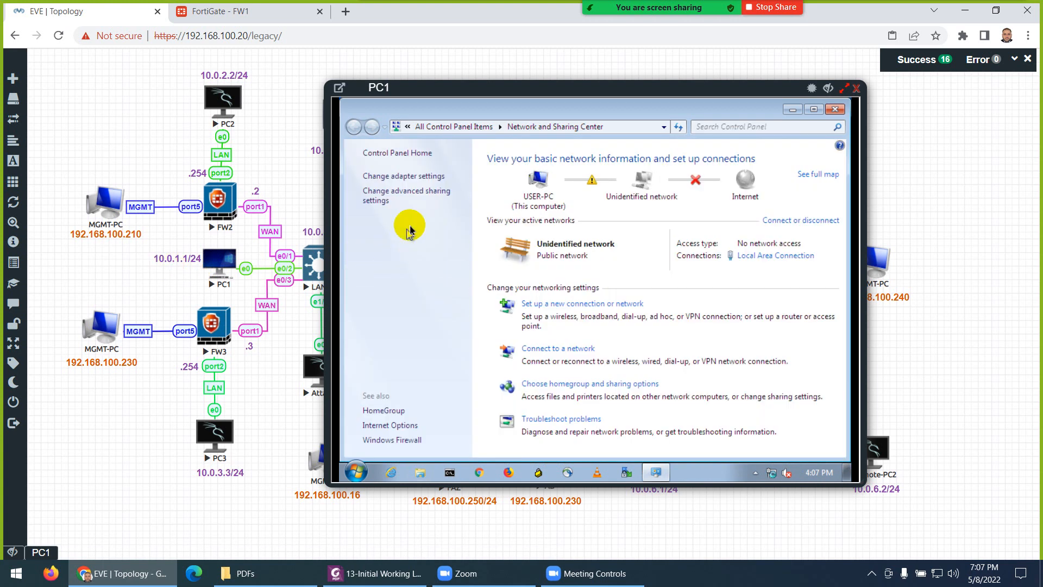
{"action": "left_click", "coordinate": [408, 176]}
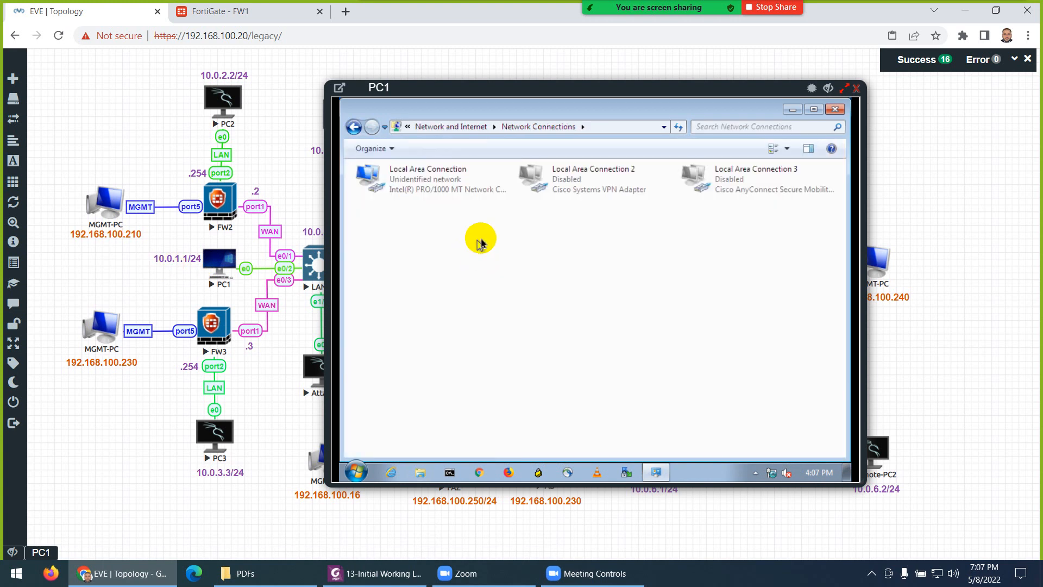
{"action": "left_click", "coordinate": [426, 184]}
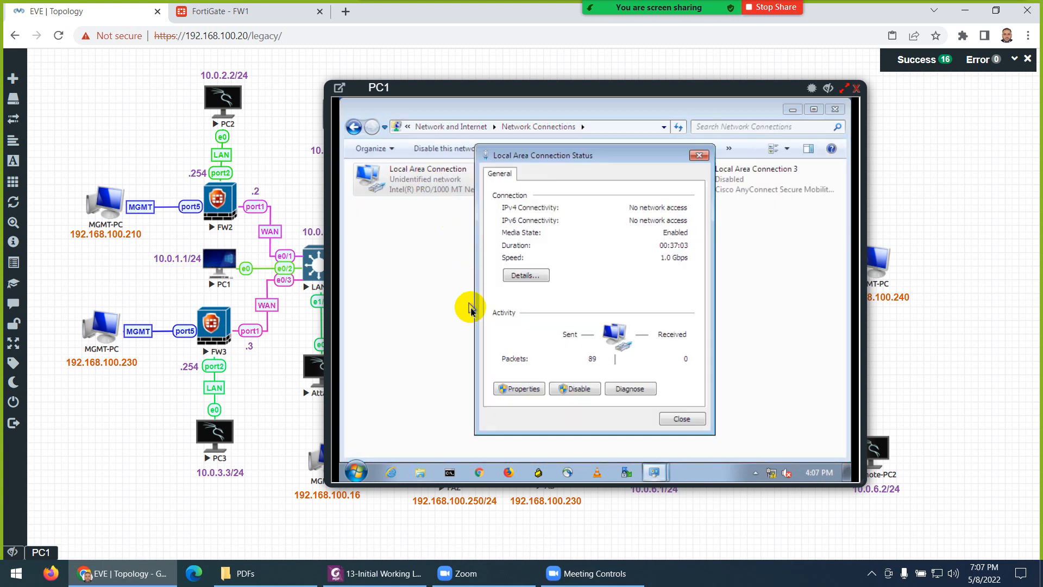
{"action": "left_click", "coordinate": [525, 391]}
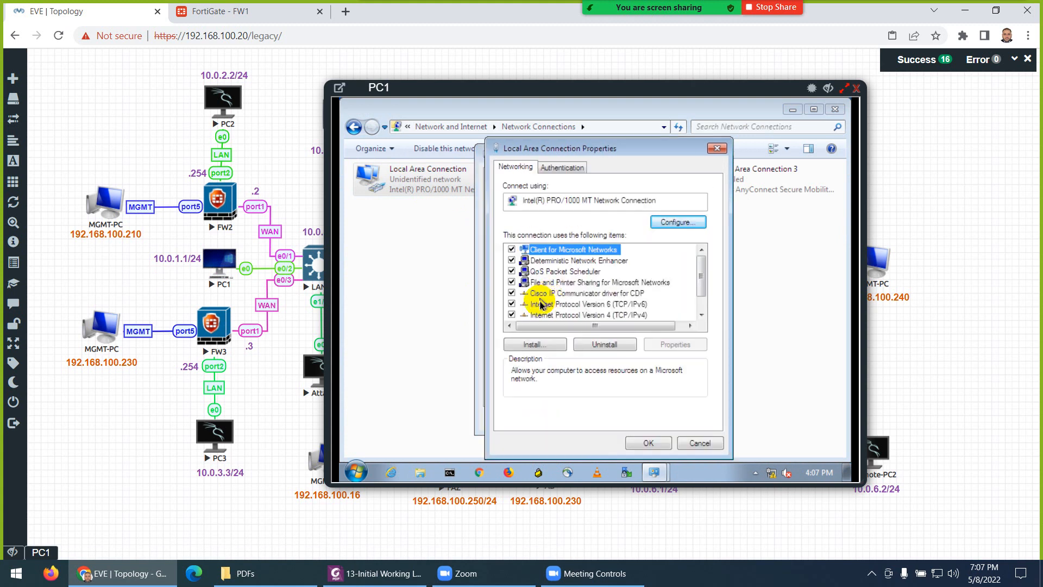
{"action": "left_click", "coordinate": [511, 304]}
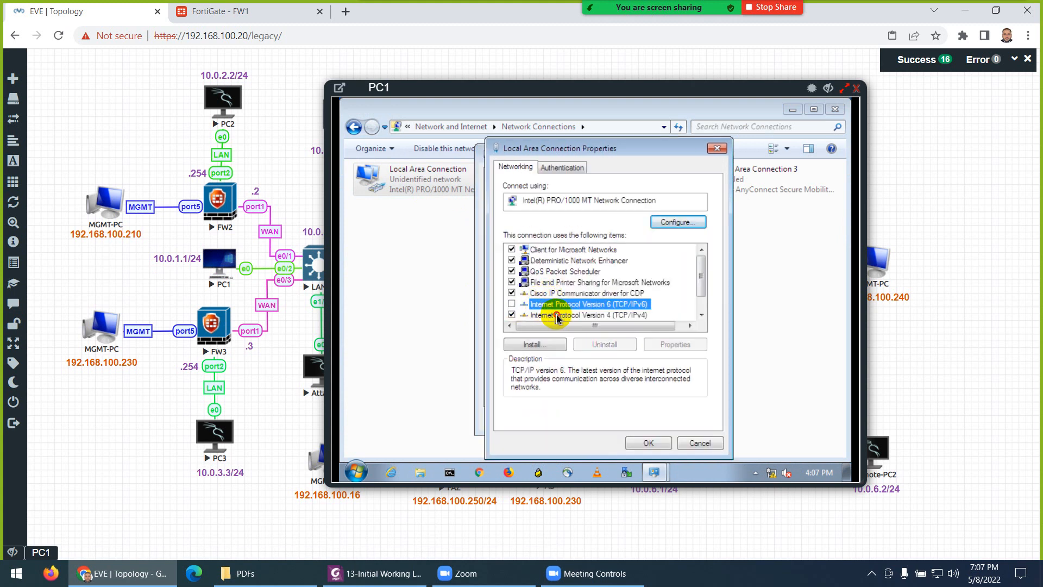
Step: Give the adapter static IPv4 address 10.0.1.1 with subnet mask 255.255.255.0
{"action": "double_click", "coordinate": [540, 315]}
{"action": "left_click", "coordinate": [561, 268]}
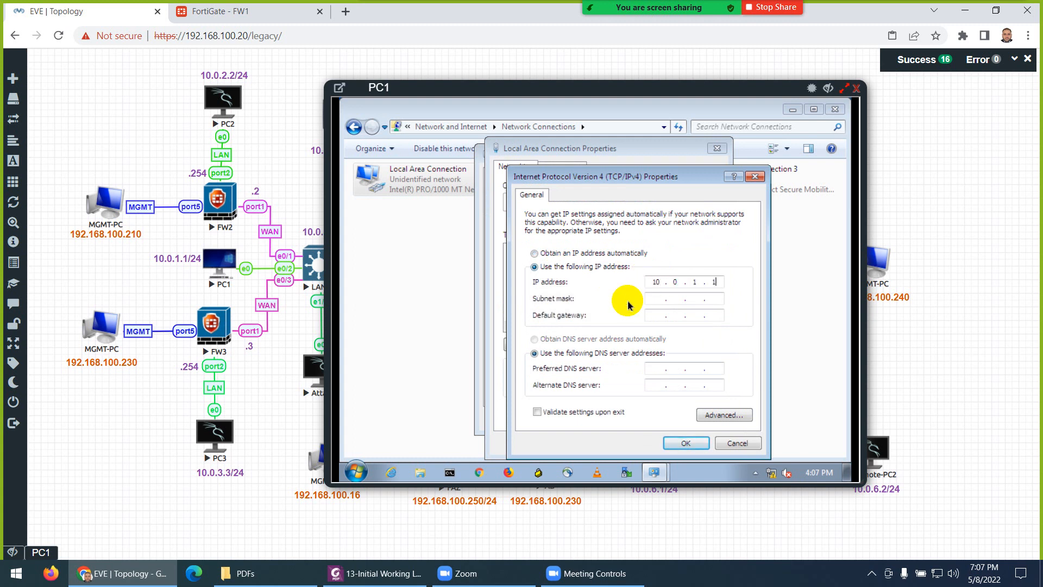
{"action": "left_click", "coordinate": [659, 299]}
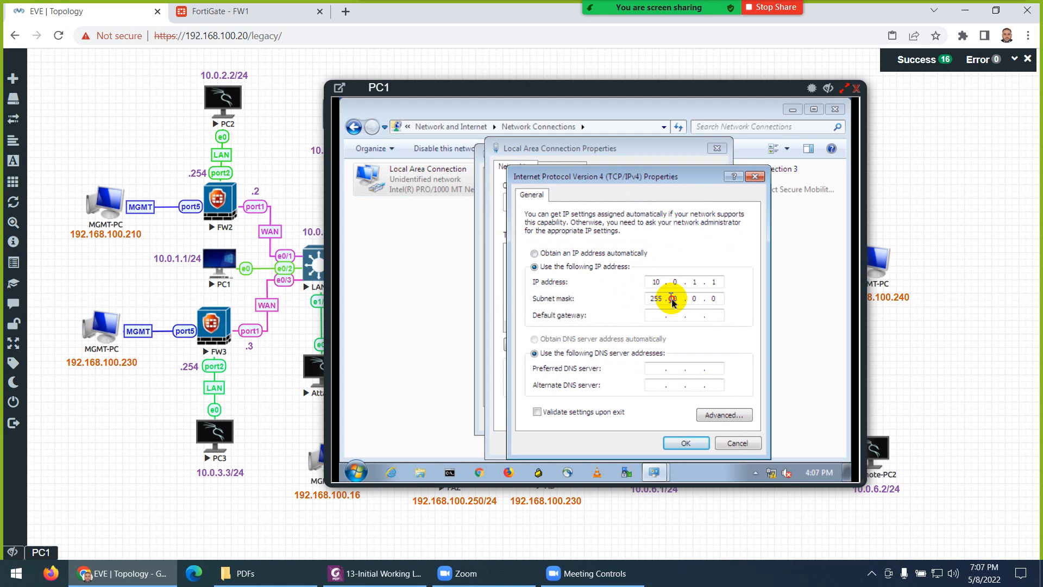
{"action": "double_click", "coordinate": [672, 300]}
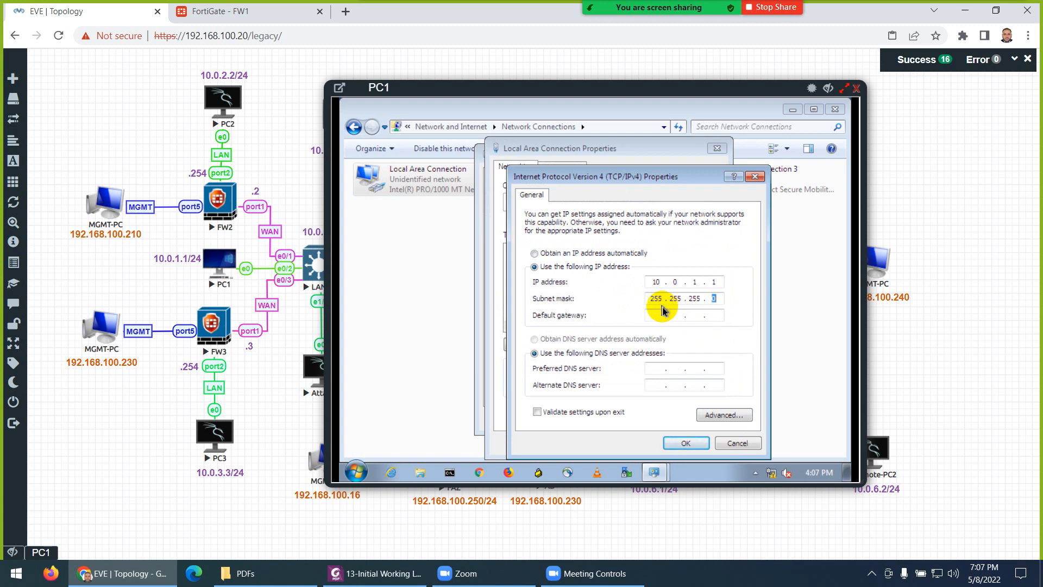
{"action": "left_click", "coordinate": [652, 315]}
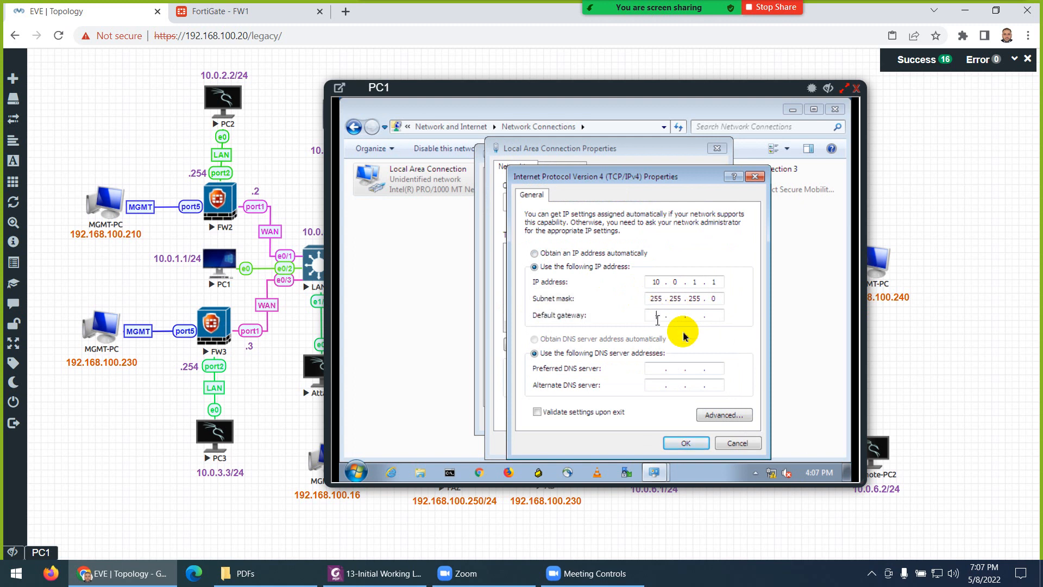
{"action": "left_click_drag", "start_coordinate": [511, 88], "coordinate": [687, 105]}
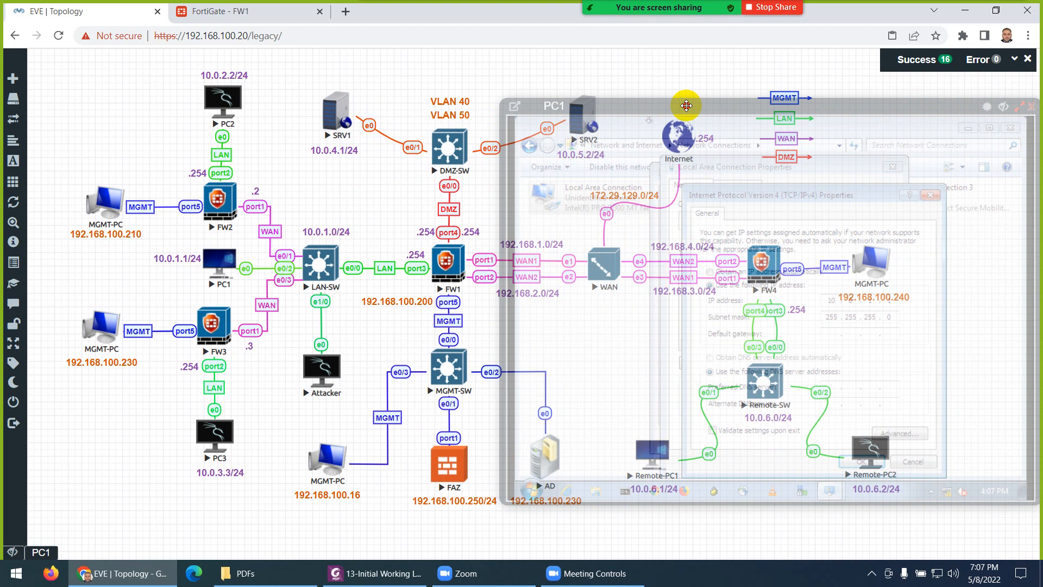
{"action": "left_click_drag", "start_coordinate": [686, 105], "coordinate": [481, 100]}
Step: Check FW1's interfaces list, then return to PC1's IPv4 settings with gateway 10.0.1.254 and DNS 8.8.8.8
{"action": "left_click", "coordinate": [247, 11]}
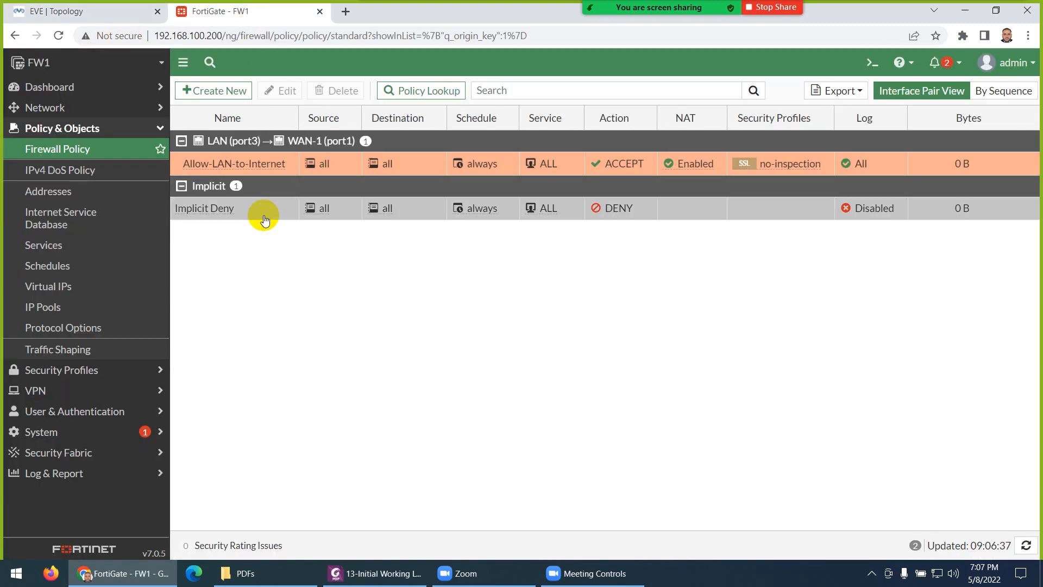
{"action": "left_click", "coordinate": [42, 107]}
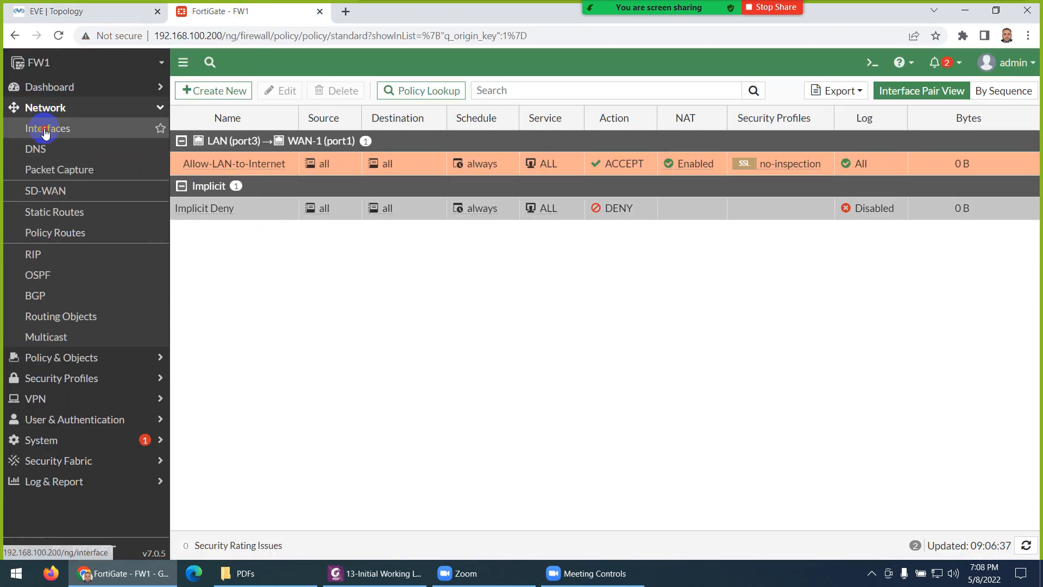
{"action": "left_click", "coordinate": [45, 130]}
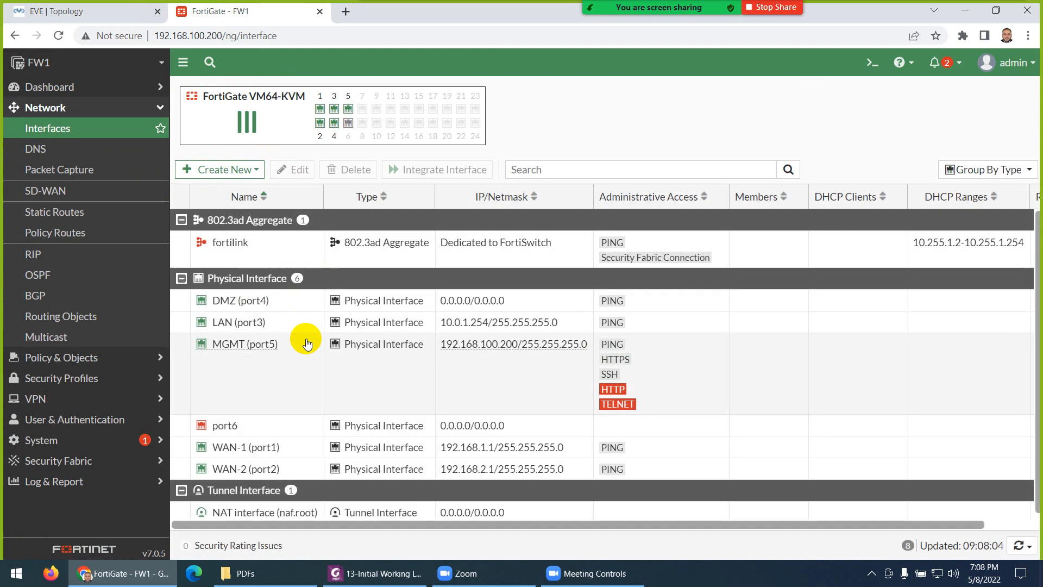
{"action": "mouse_move", "coordinate": [468, 329]}
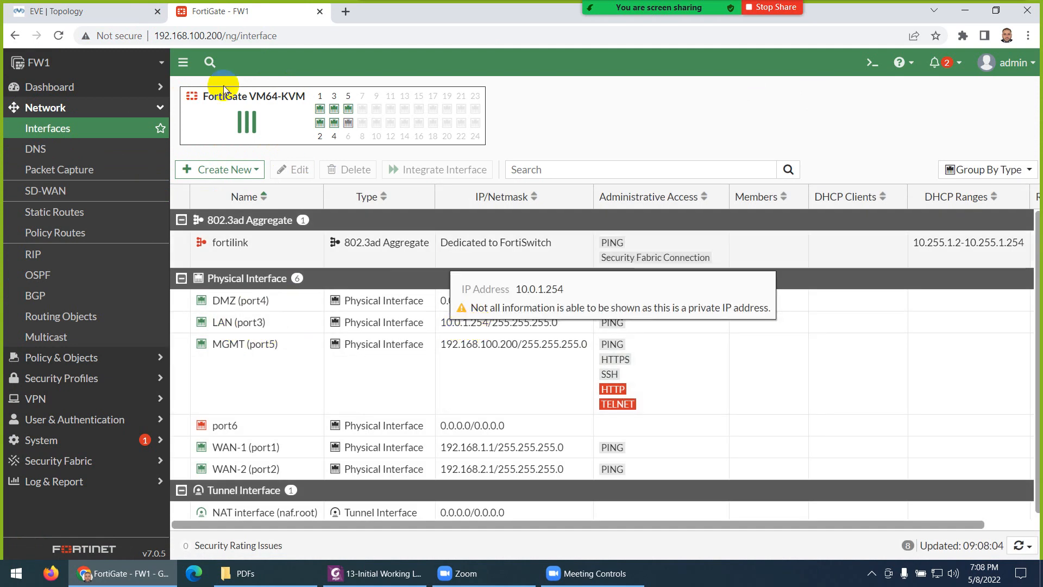
{"action": "left_click", "coordinate": [122, 13]}
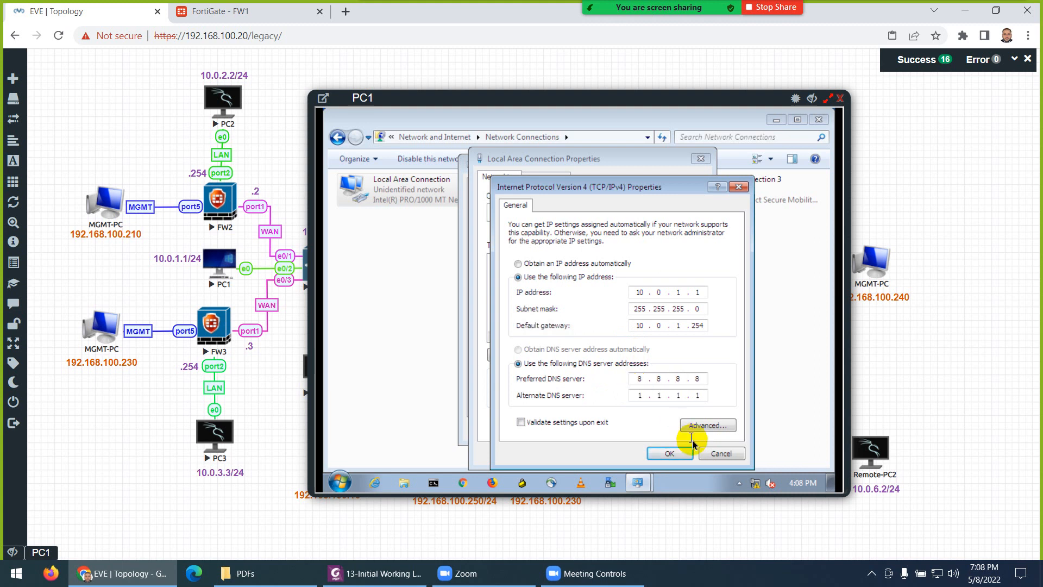
Step: Apply PC1's IPv4 settings with DNS 8.8.8.8 and 1.1.1.1 and close its network windows
{"action": "left_click", "coordinate": [669, 453]}
{"action": "left_click", "coordinate": [637, 454]}
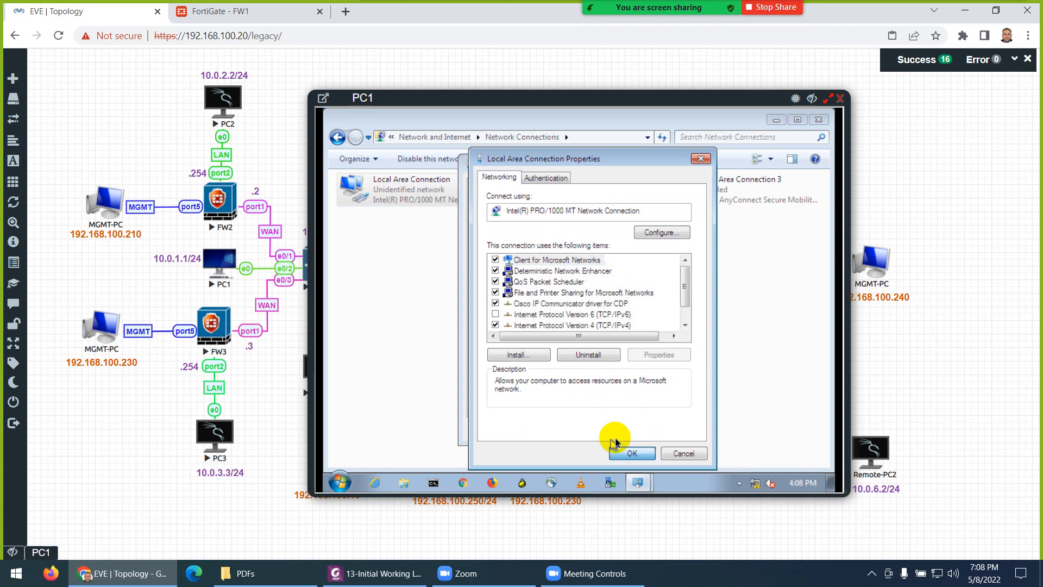
{"action": "left_click", "coordinate": [666, 428]}
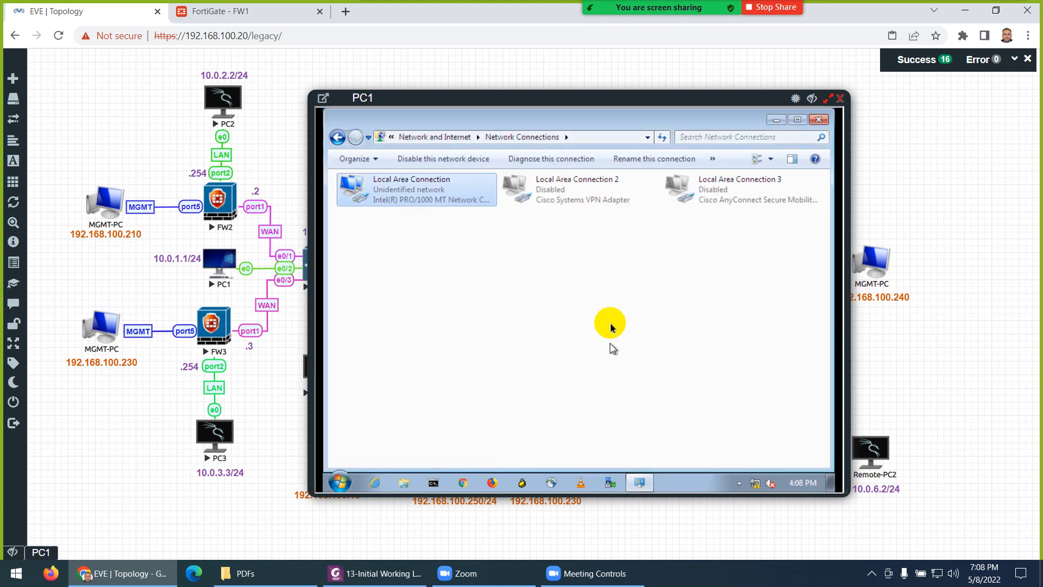
{"action": "left_click", "coordinate": [819, 119]}
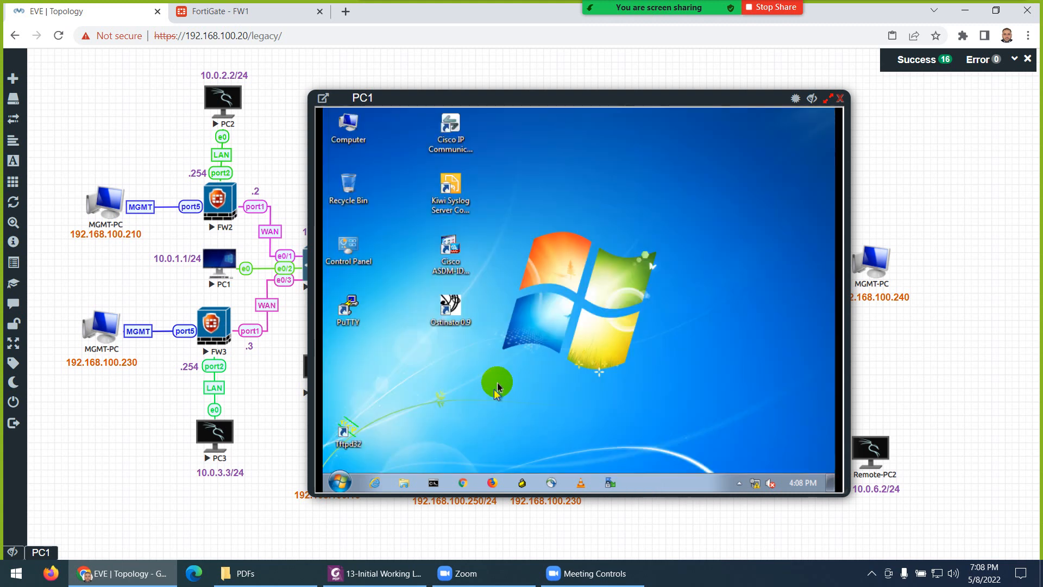
{"action": "left_click", "coordinate": [376, 568]}
{"action": "scroll", "coordinate": [584, 326], "scroll_direction": "down", "scroll_amount": 4}
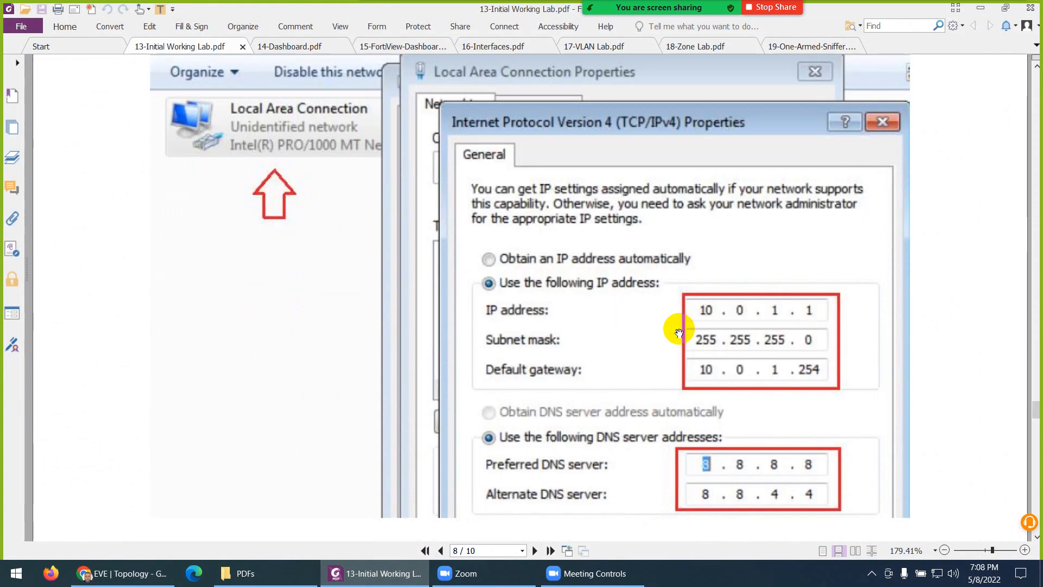
{"action": "scroll", "coordinate": [701, 326], "scroll_direction": "down", "scroll_amount": 1}
{"action": "scroll", "coordinate": [750, 329], "scroll_direction": "down", "scroll_amount": 6}
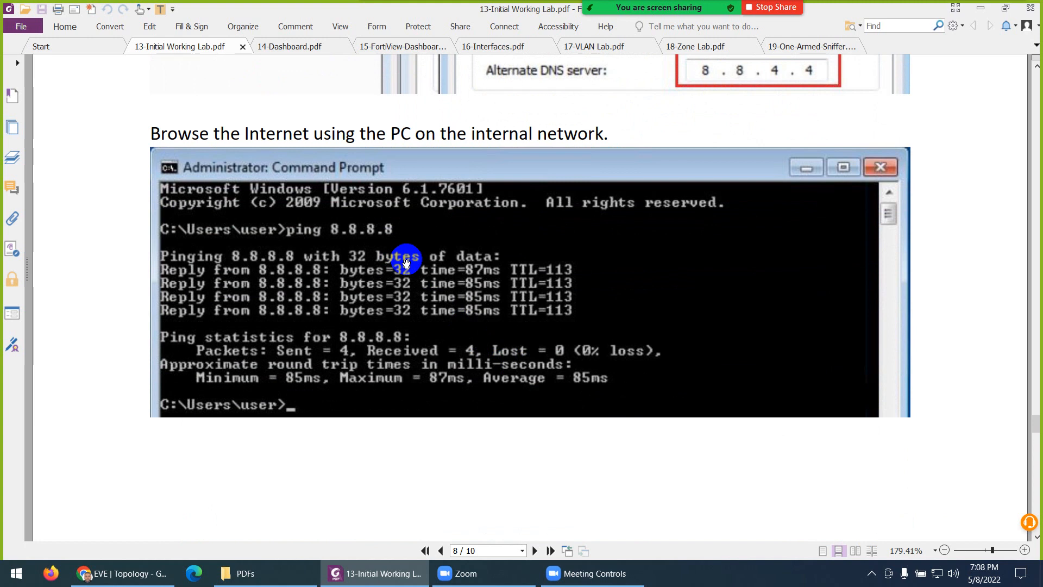
{"action": "scroll", "coordinate": [406, 263], "scroll_direction": "down", "scroll_amount": 10}
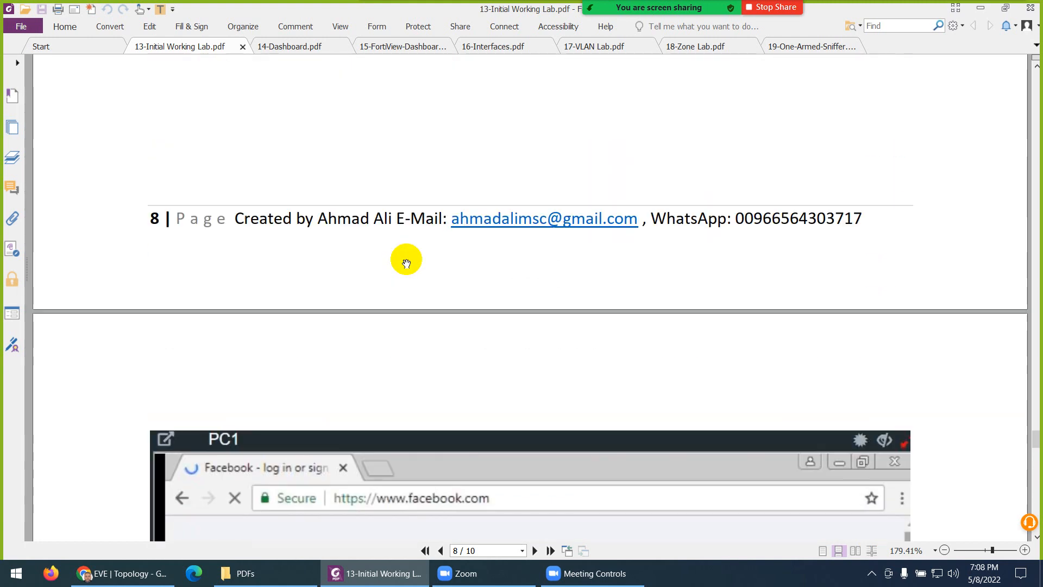
{"action": "scroll", "coordinate": [406, 265], "scroll_direction": "down", "scroll_amount": 7}
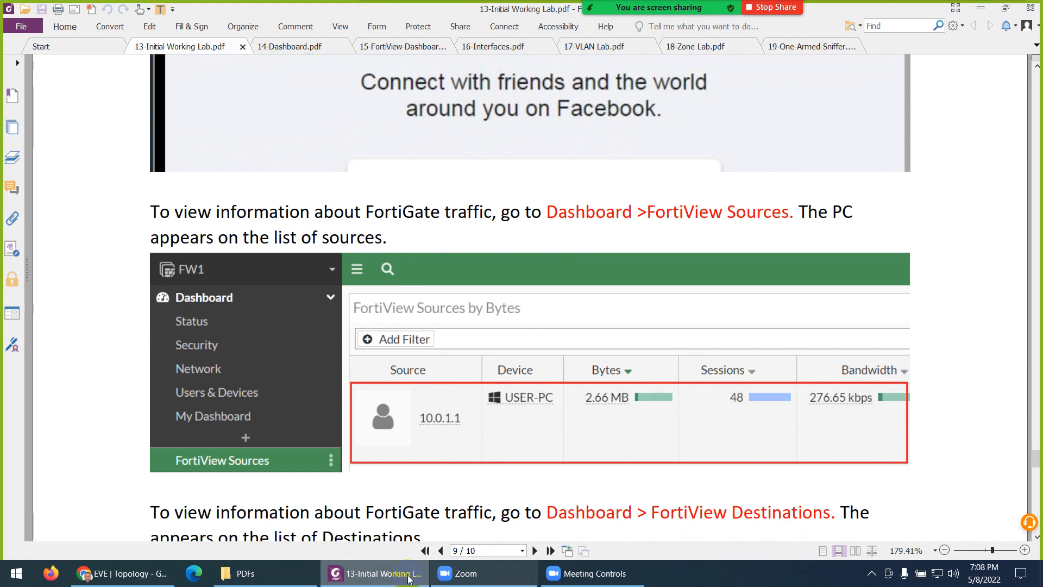
{"action": "left_click", "coordinate": [383, 574]}
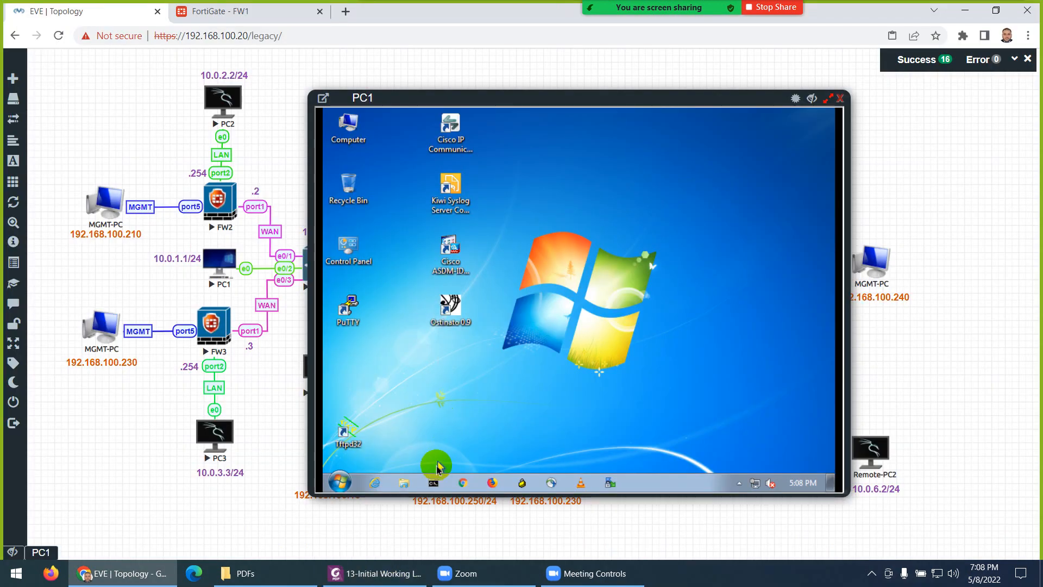
Step: Open a command prompt on PC1, run ipconfig and ping gateway 10.0.1.254
{"action": "left_click", "coordinate": [436, 488]}
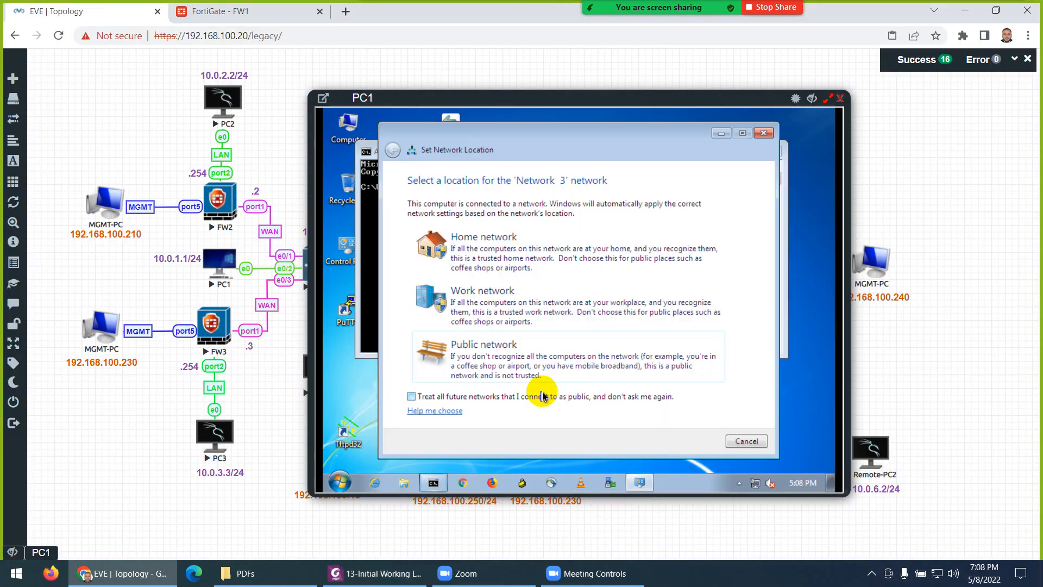
{"action": "left_click", "coordinate": [746, 441]}
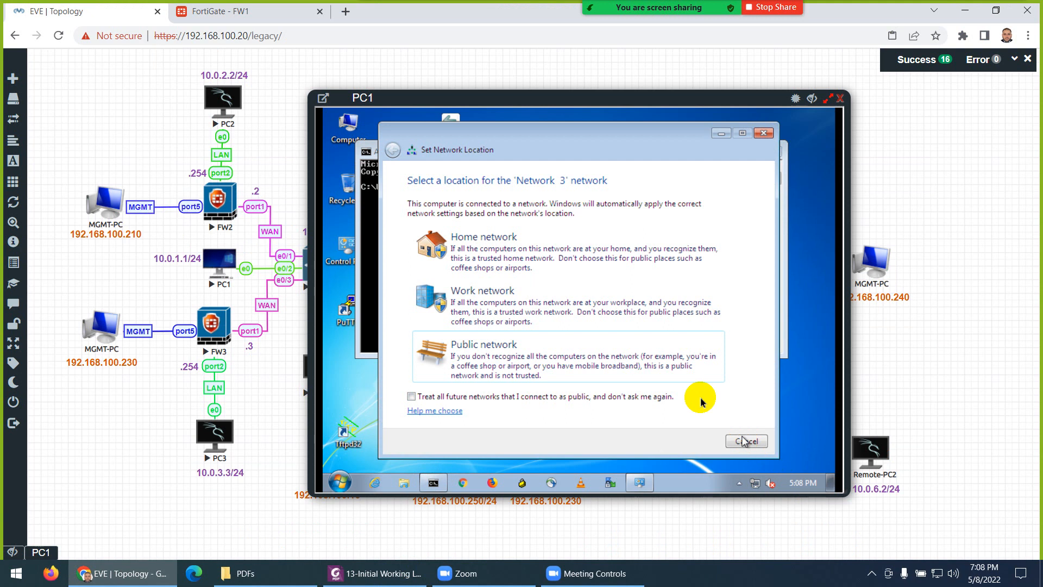
{"action": "left_click", "coordinate": [563, 286]}
{"action": "type", "text": "ip"}
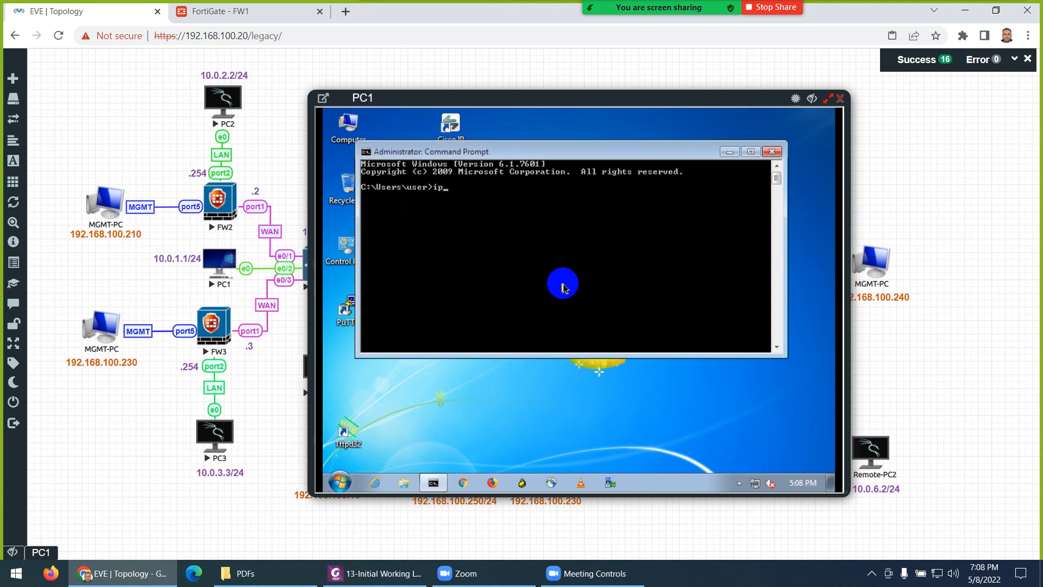
{"action": "type", "text": "config"}
{"action": "key", "text": "Return"}
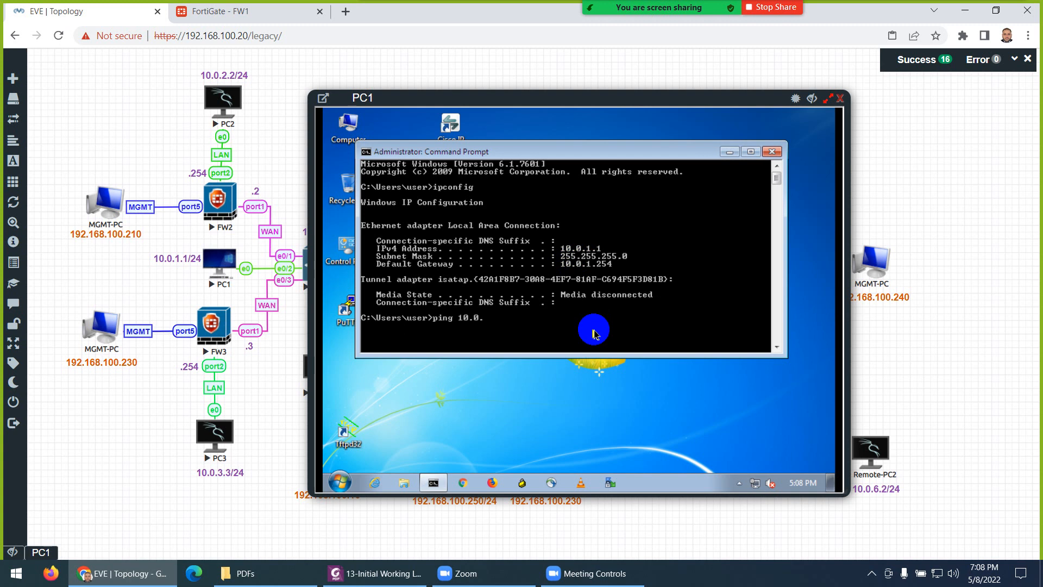
{"action": "key", "text": "Return"}
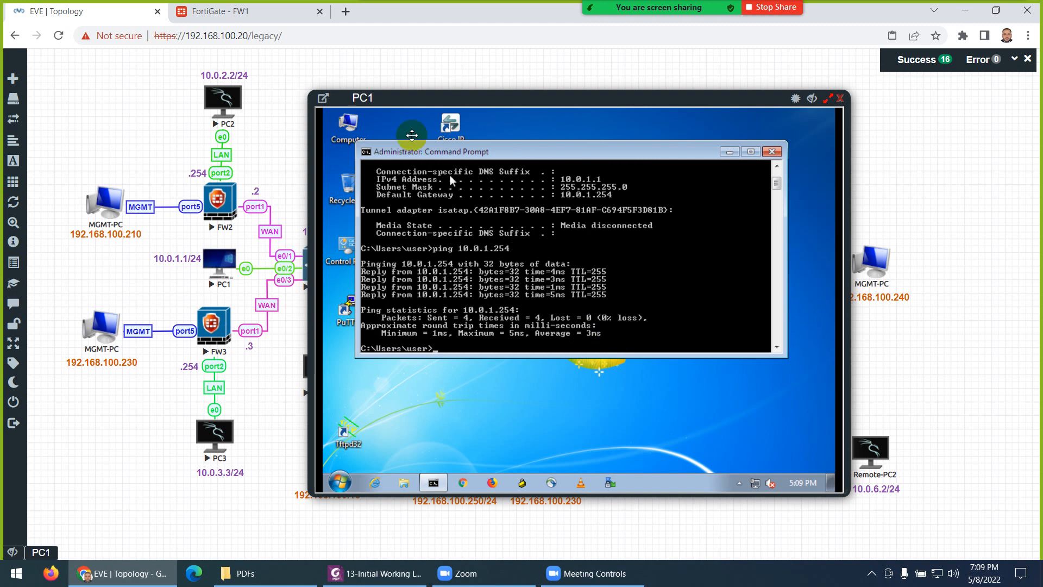
Step: Glance at FW1's interfaces page and mute all meeting participants
{"action": "left_click", "coordinate": [272, 18]}
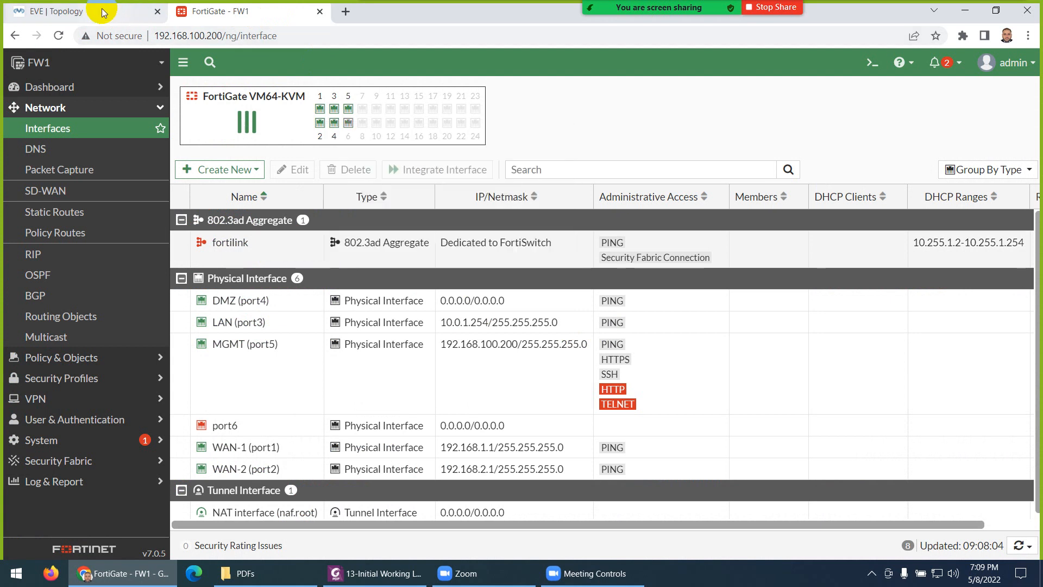
{"action": "left_click", "coordinate": [59, 11]}
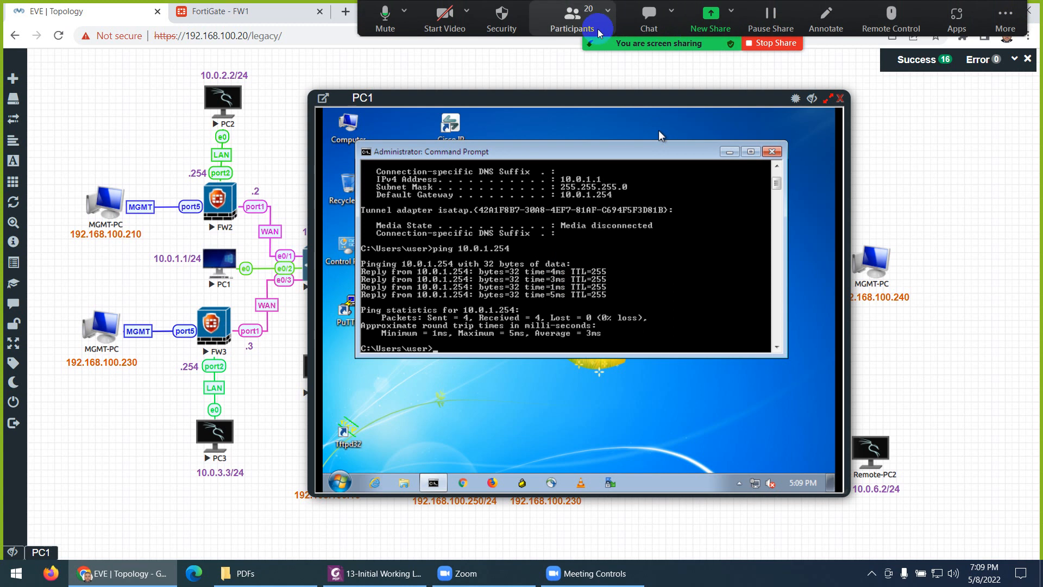
{"action": "left_click", "coordinate": [573, 17]}
{"action": "left_click", "coordinate": [887, 310]}
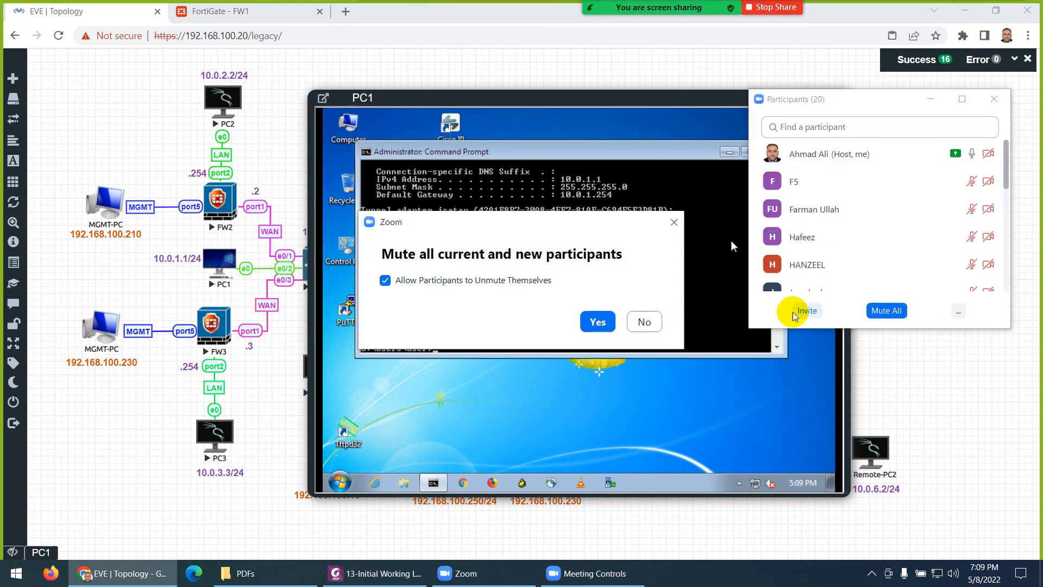
{"action": "left_click", "coordinate": [596, 320]}
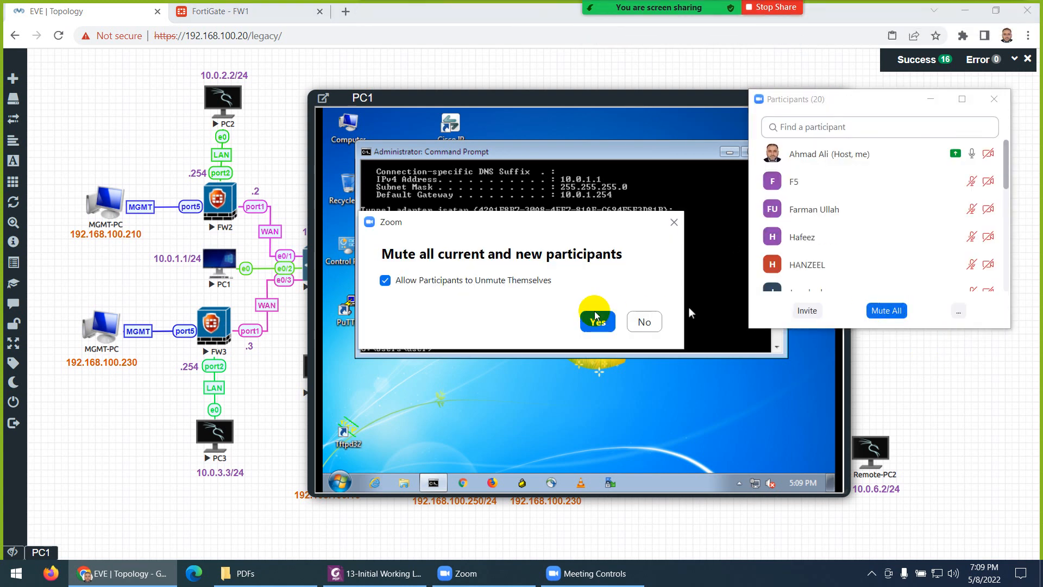
{"action": "left_click", "coordinate": [994, 99]}
Step: Ping 8.8.8.8 from PC1 with 0% loss and close the command prompt
{"action": "left_click", "coordinate": [608, 301]}
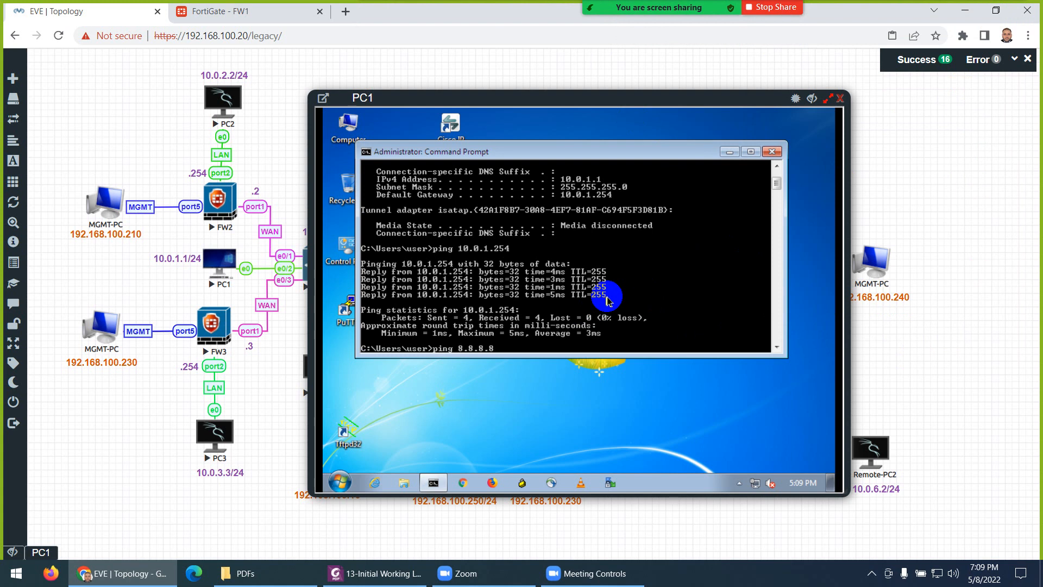
{"action": "key", "text": "Return"}
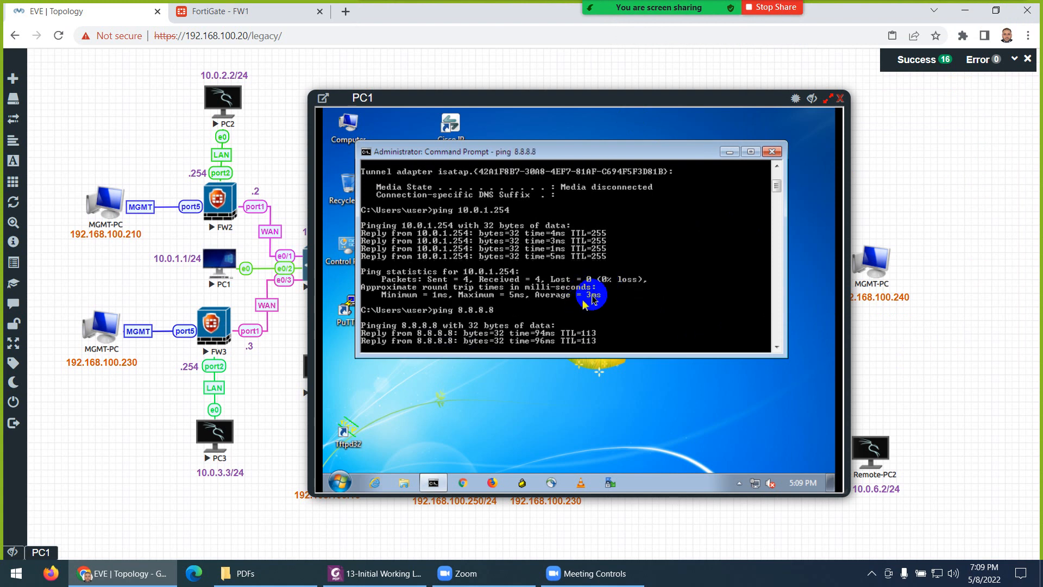
{"action": "left_click", "coordinate": [771, 153]}
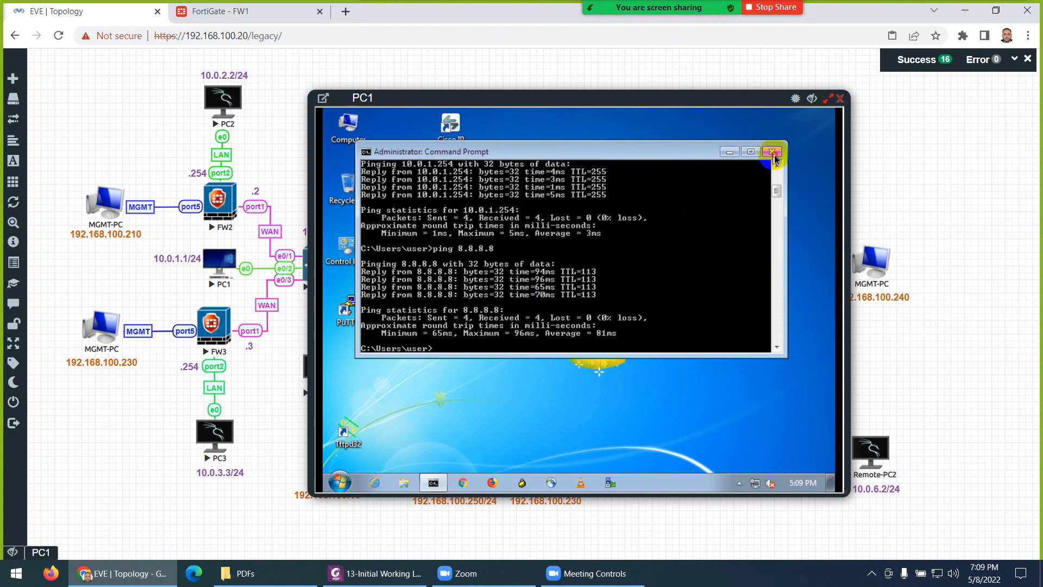
{"action": "left_click", "coordinate": [463, 482]}
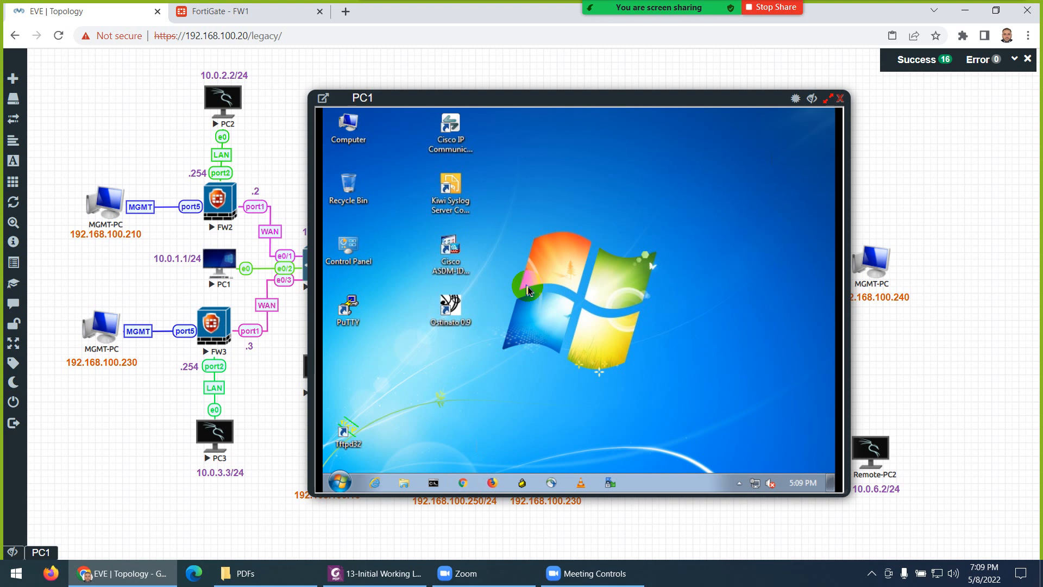
{"action": "type", "text": "www.g"}
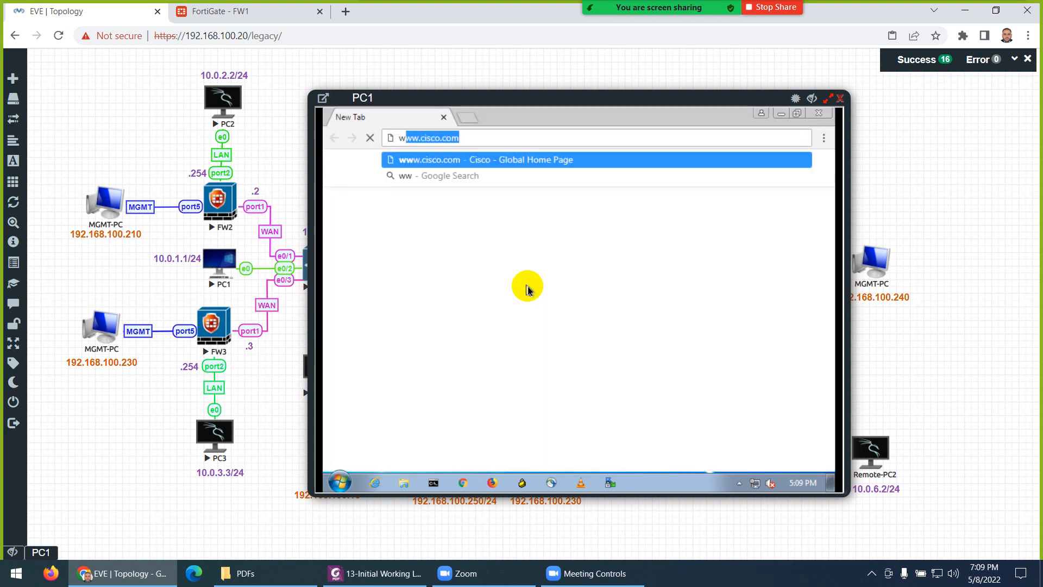
{"action": "type", "text": "o"}
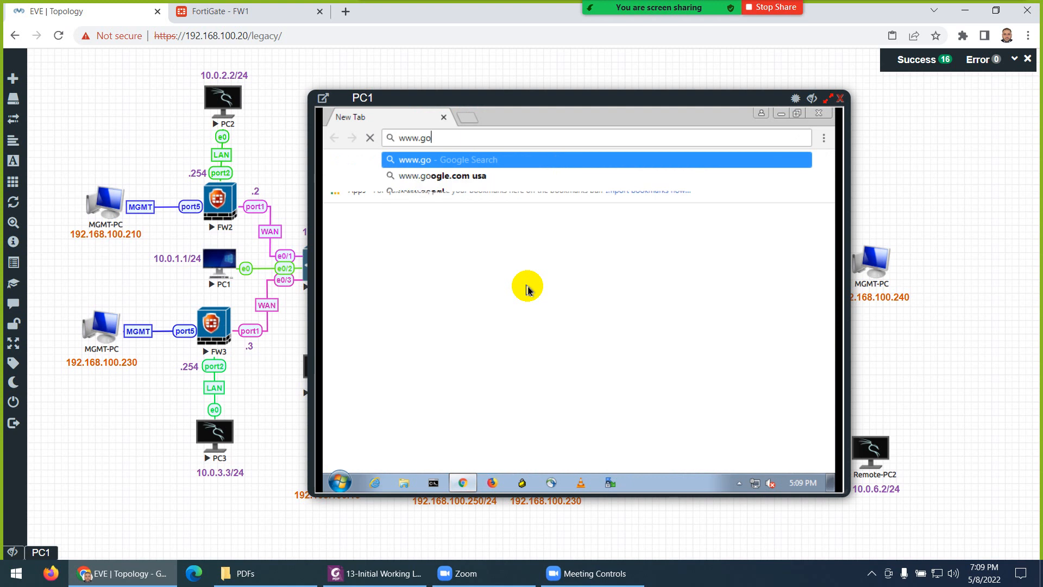
{"action": "type", "text": "ogle.com"}
{"action": "key", "text": "Return"}
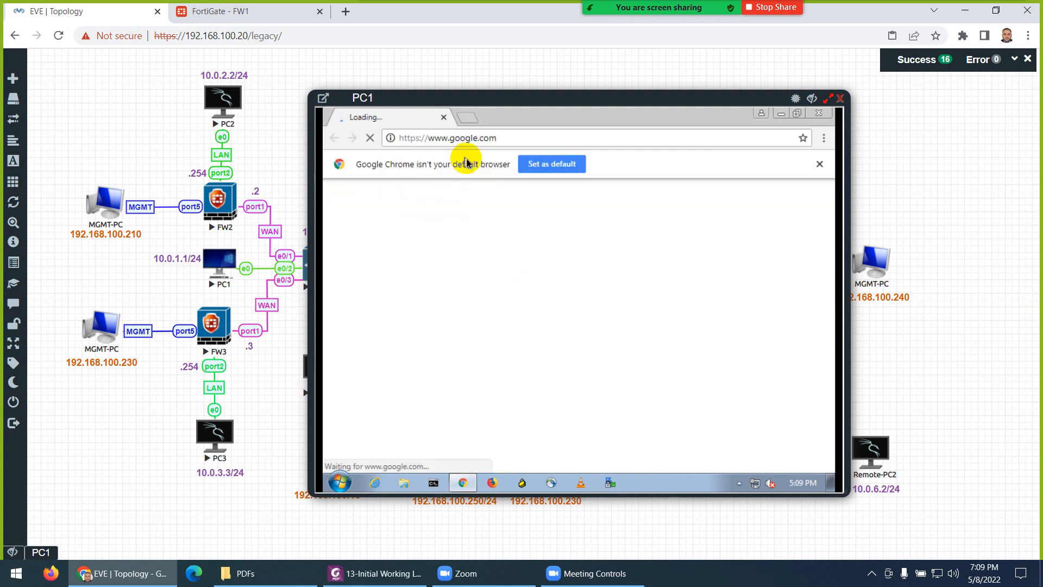
Step: Load facebook.com in a new tab, correcting the misspelled 'faceboo.com' address
{"action": "left_click", "coordinate": [466, 118]}
{"action": "type", "text": "f"}
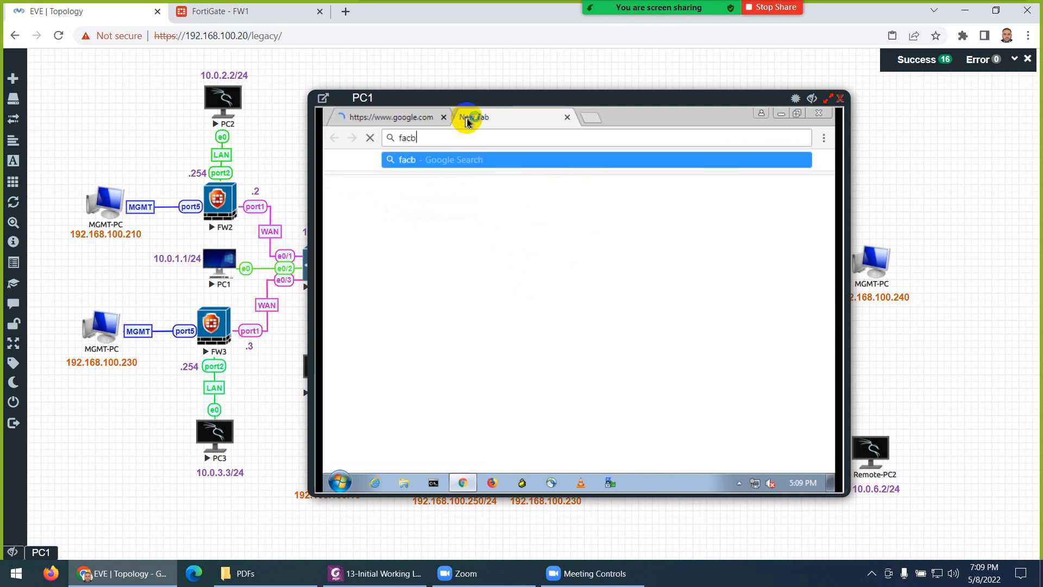
{"action": "type", "text": "aceboo"}
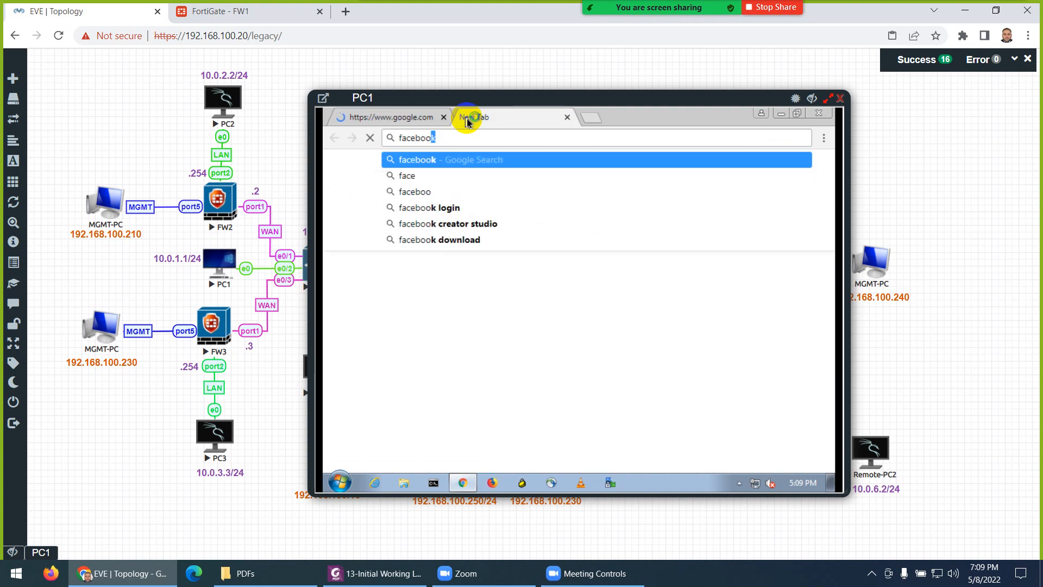
{"action": "type", "text": ".com"}
{"action": "key", "text": "Return"}
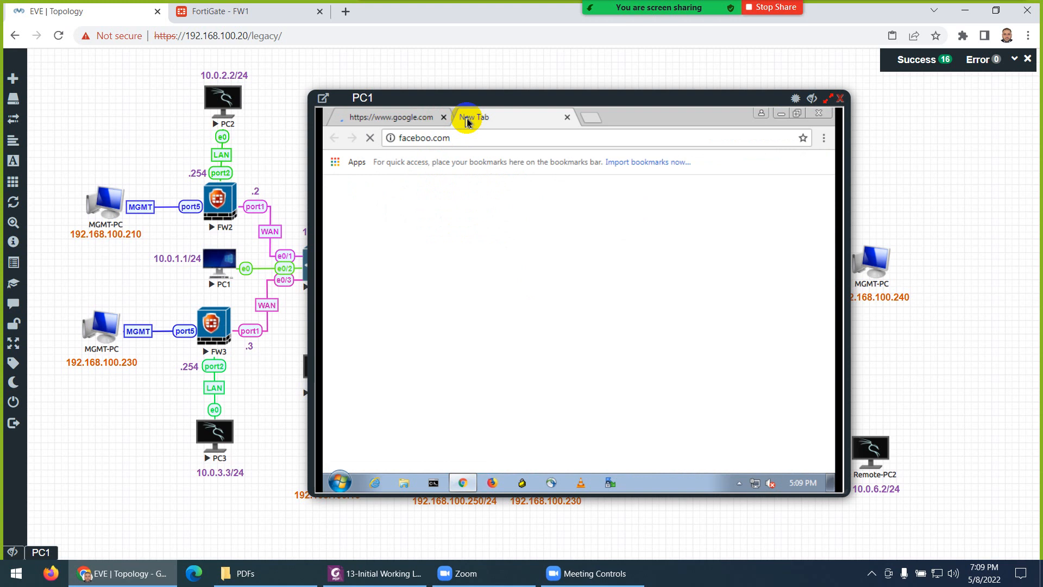
{"action": "left_click", "coordinate": [466, 136]}
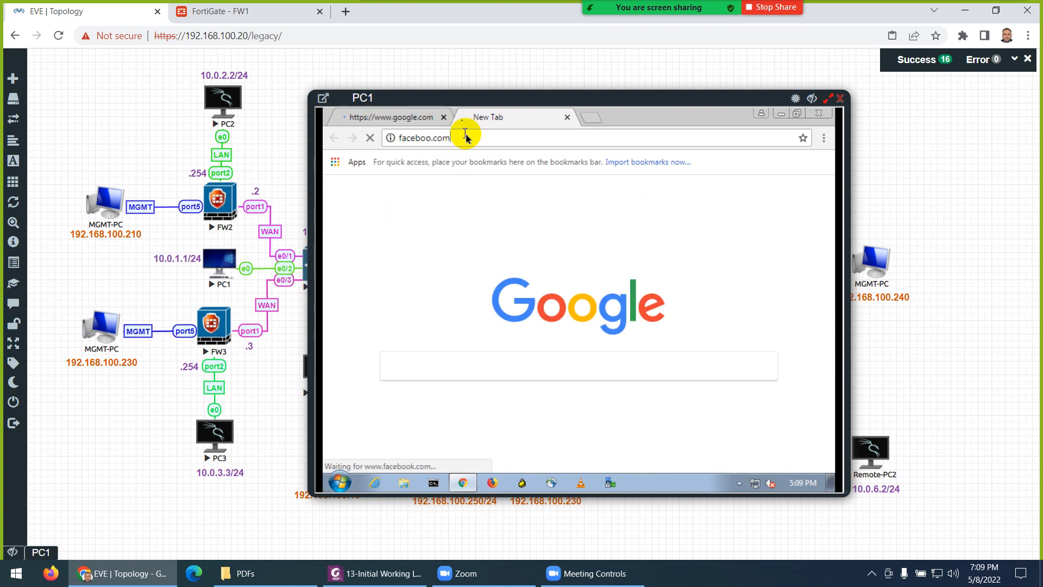
{"action": "key", "text": "BackSpace"}
{"action": "key", "text": "BackSpace"}
{"action": "key", "text": "BackSpace"}
{"action": "key", "text": "BackSpace"}
{"action": "type", "text": "k"}
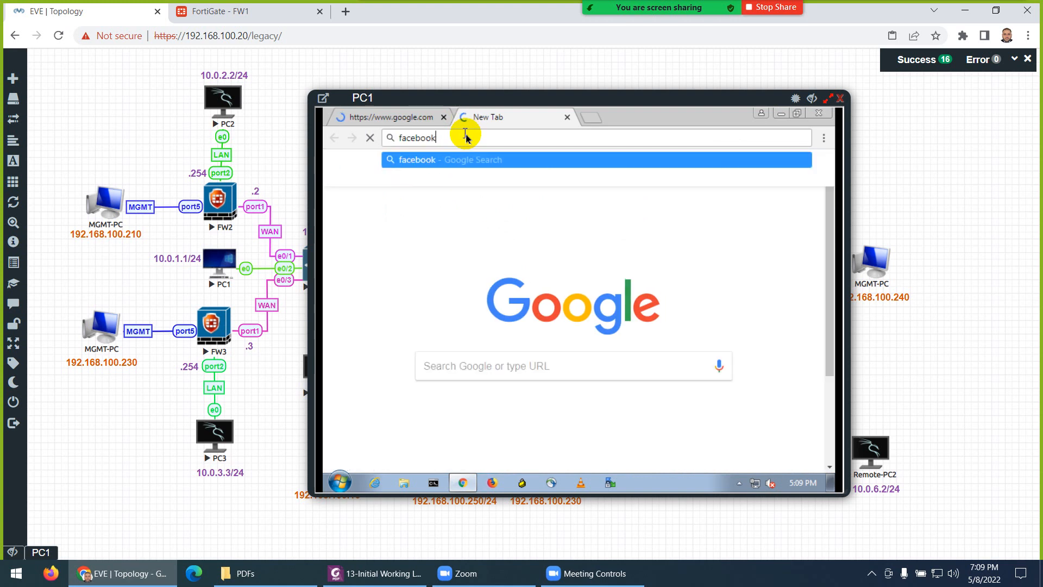
{"action": "type", "text": ".com"}
{"action": "key", "text": "Return"}
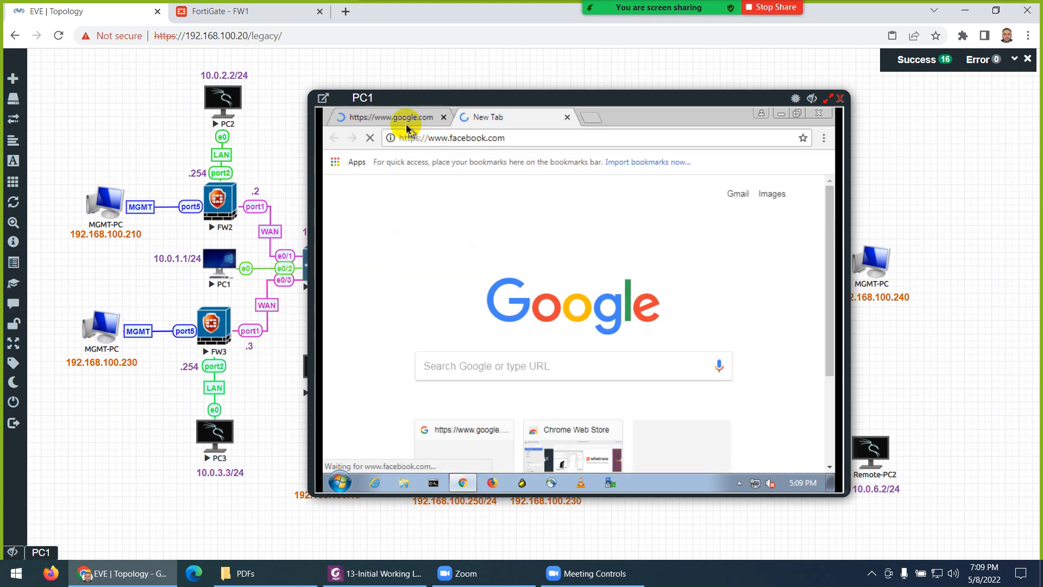
Step: Dismiss the default-browser notice on the Google tab, view Facebook, then close PC1's console
{"action": "left_click", "coordinate": [406, 117]}
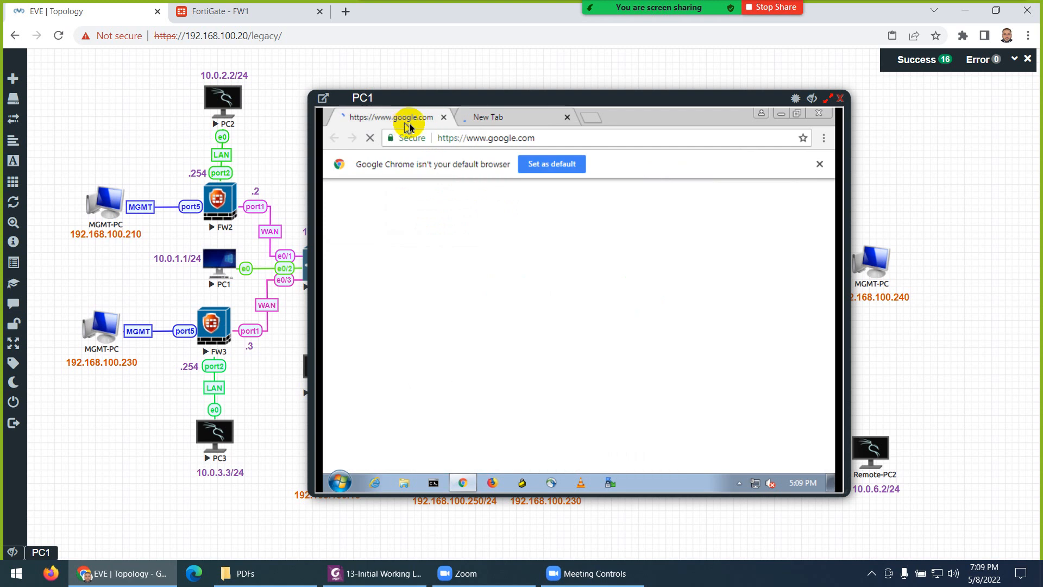
{"action": "left_click", "coordinate": [819, 164]}
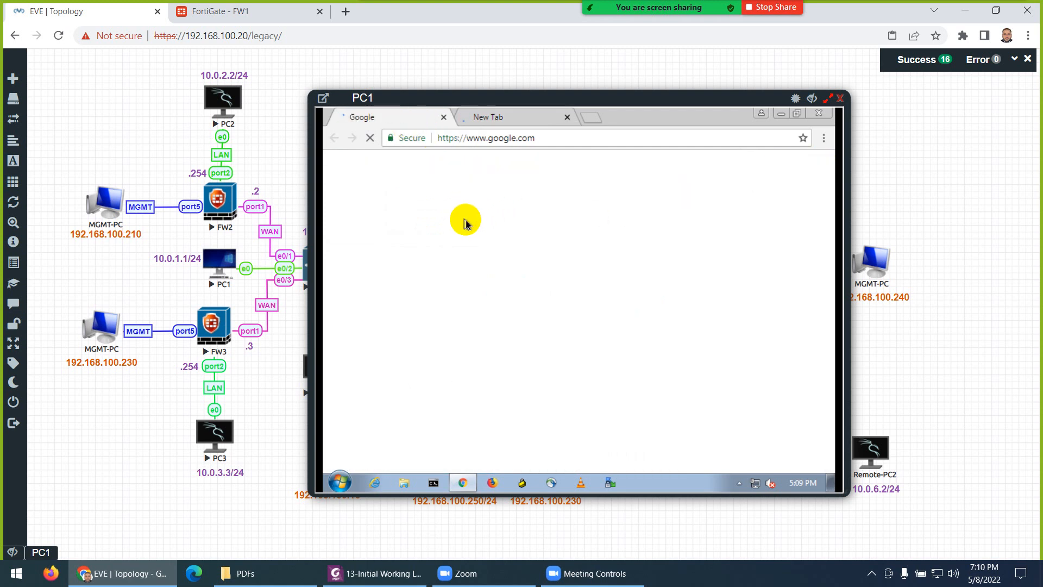
{"action": "left_click", "coordinate": [495, 121]}
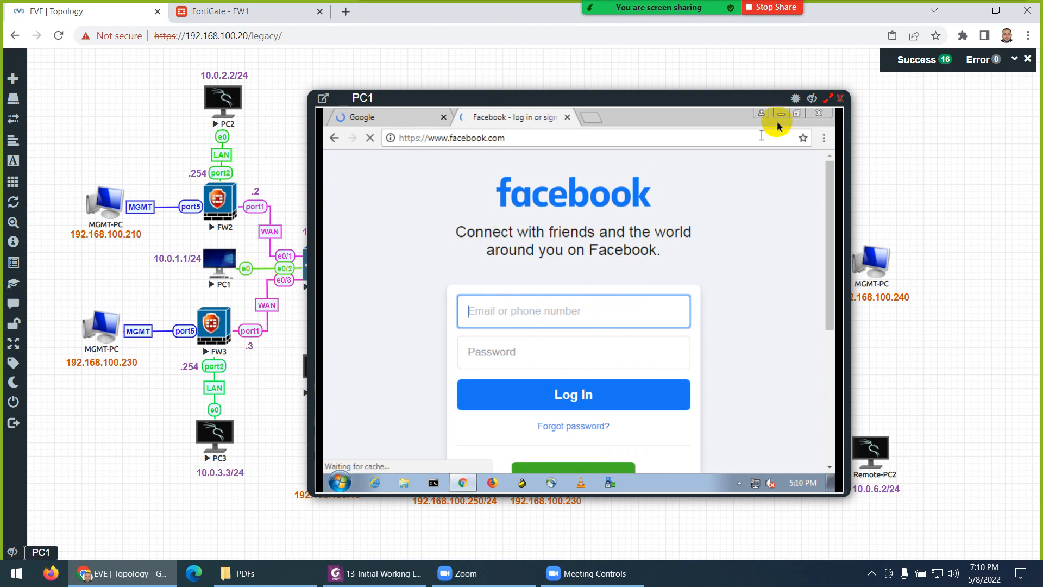
{"action": "left_click", "coordinate": [839, 100]}
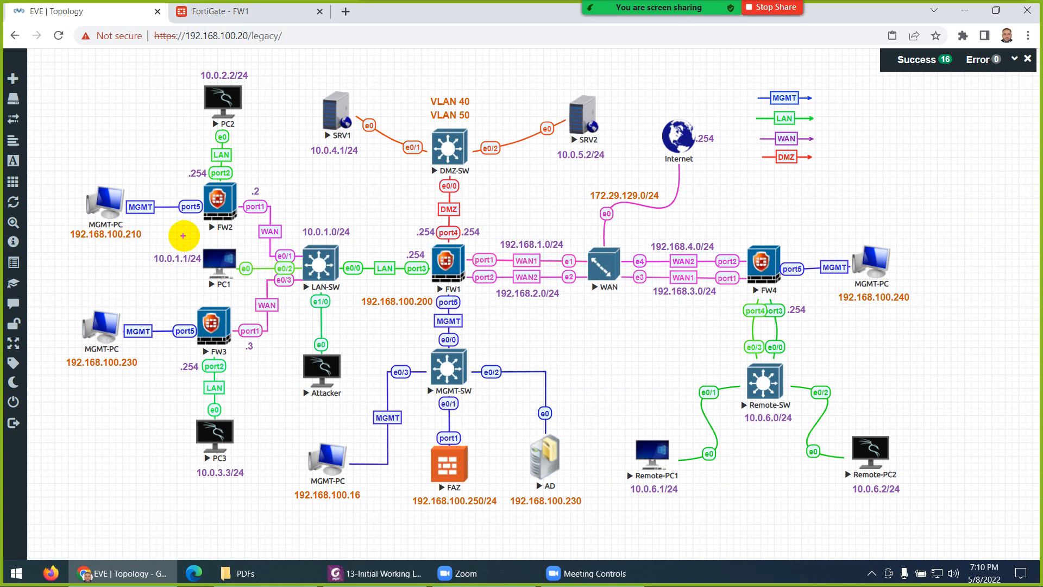
Step: Annotate the PC1→FW1→internet and FW1→MGMT-PC paths, clear them, then view FW1's FortiGate page
{"action": "mouse_move", "coordinate": [151, 256]}
{"action": "left_mouse_down"}
{"action": "mouse_move", "coordinate": [434, 296]}
{"action": "mouse_move", "coordinate": [560, 294]}
{"action": "mouse_move", "coordinate": [674, 224]}
{"action": "mouse_move", "coordinate": [722, 104]}
{"action": "mouse_move", "coordinate": [419, 233]}
{"action": "mouse_move", "coordinate": [154, 244]}
{"action": "left_mouse_up"}
{"action": "mouse_move", "coordinate": [399, 272]}
{"action": "left_mouse_down"}
{"action": "mouse_move", "coordinate": [427, 265]}
{"action": "mouse_move", "coordinate": [482, 340]}
{"action": "mouse_move", "coordinate": [466, 418]}
{"action": "mouse_move", "coordinate": [382, 491]}
{"action": "mouse_move", "coordinate": [266, 478]}
{"action": "mouse_move", "coordinate": [380, 333]}
{"action": "mouse_move", "coordinate": [405, 263]}
{"action": "left_mouse_up"}
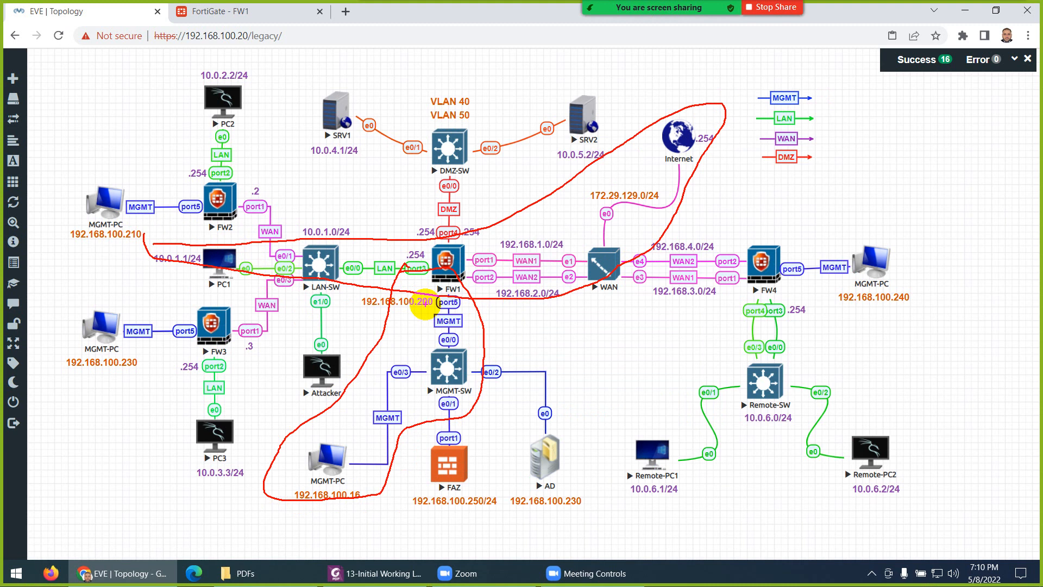
{"action": "key", "text": "Escape"}
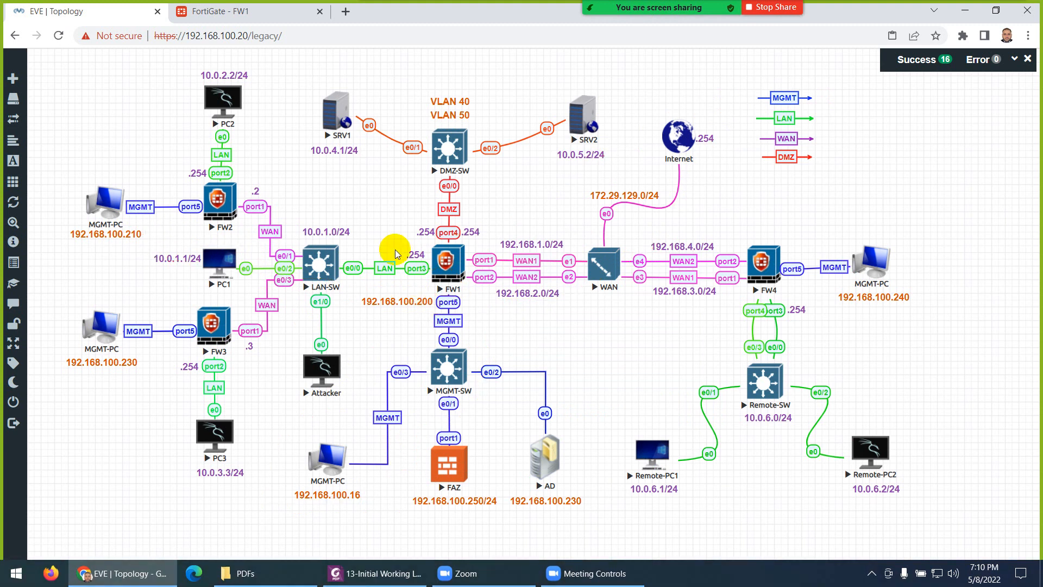
{"action": "left_click", "coordinate": [227, 16]}
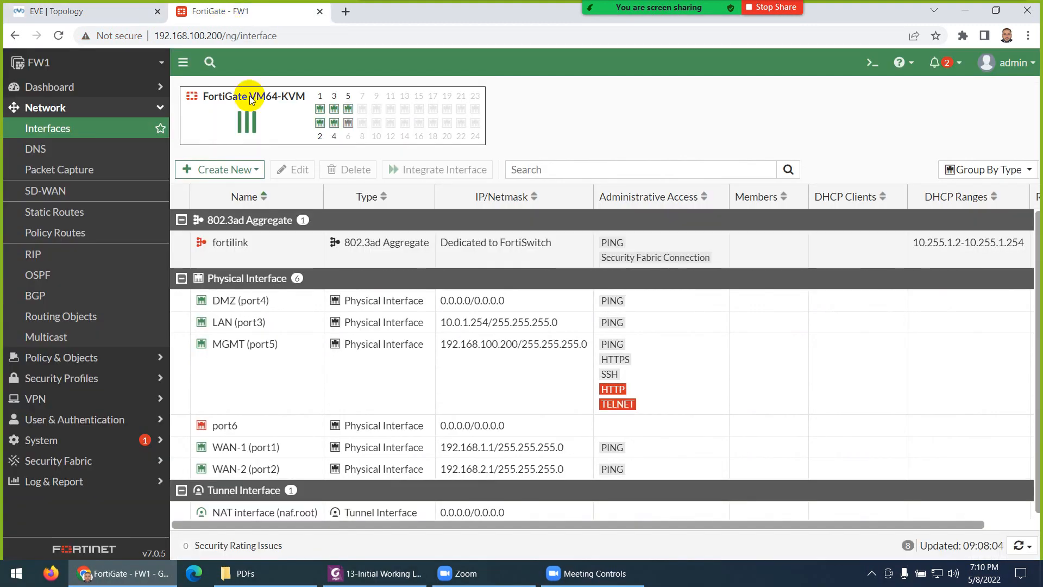
{"action": "left_click", "coordinate": [73, 89]}
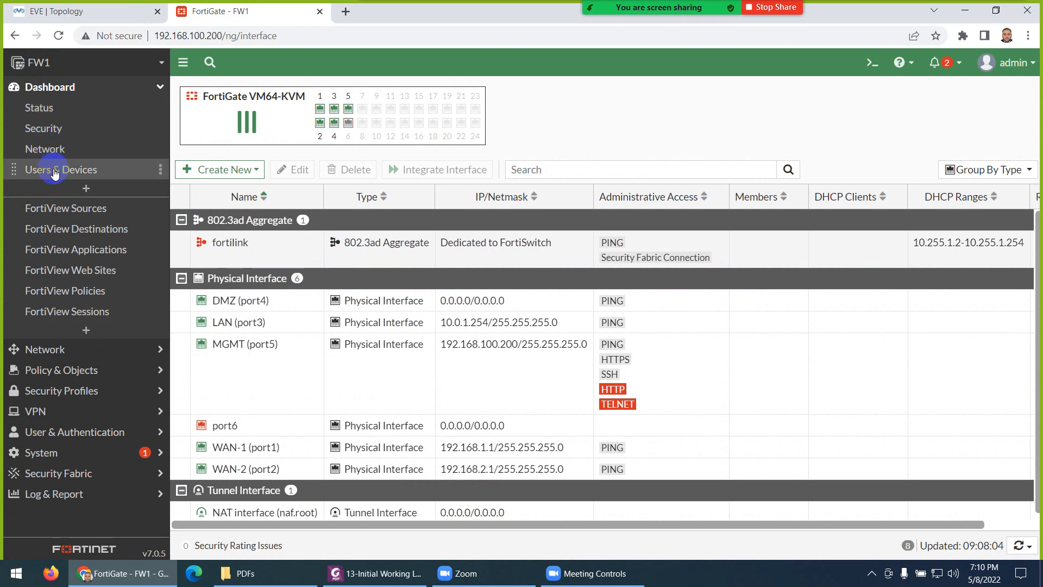
{"action": "left_click", "coordinate": [60, 212]}
{"action": "left_click", "coordinate": [109, 13]}
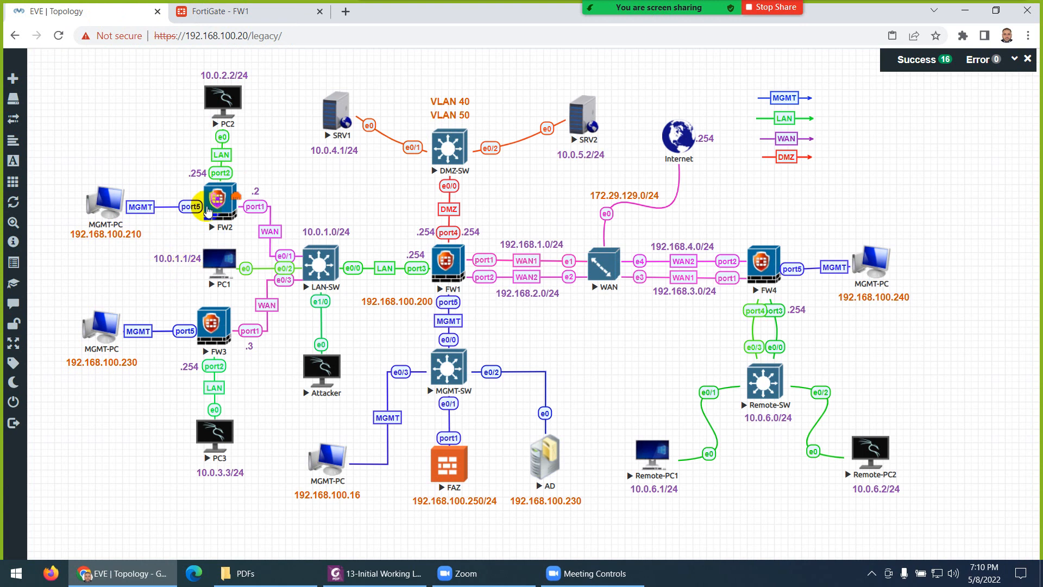
{"action": "left_click", "coordinate": [227, 14]}
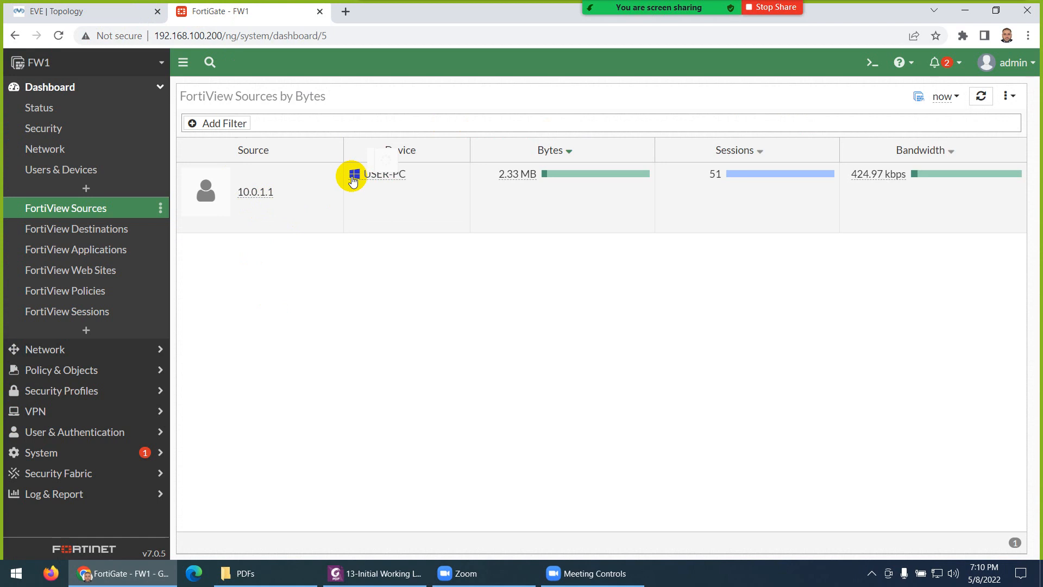
{"action": "mouse_move", "coordinate": [358, 175]}
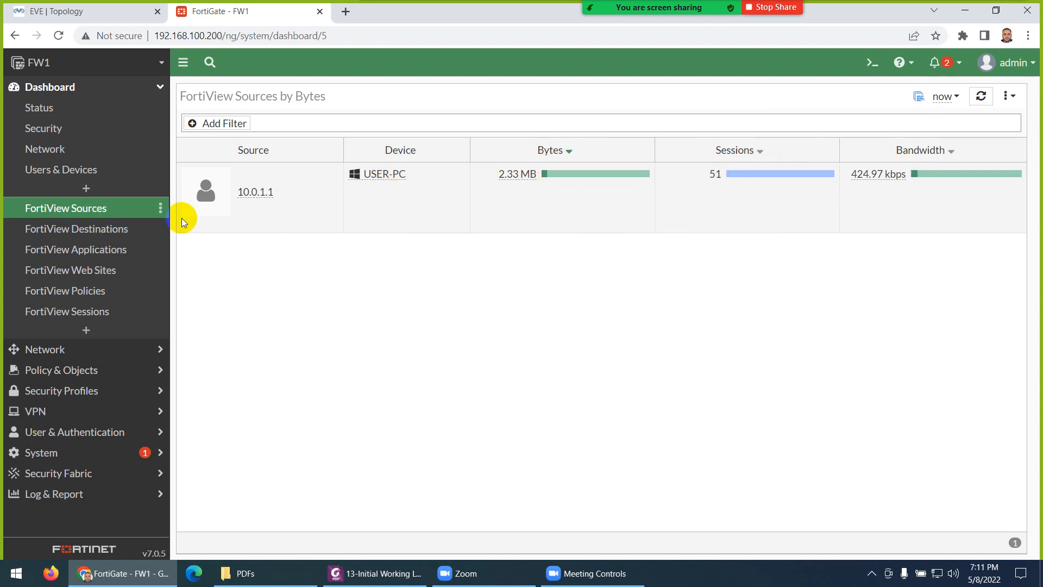
{"action": "left_click", "coordinate": [86, 227]}
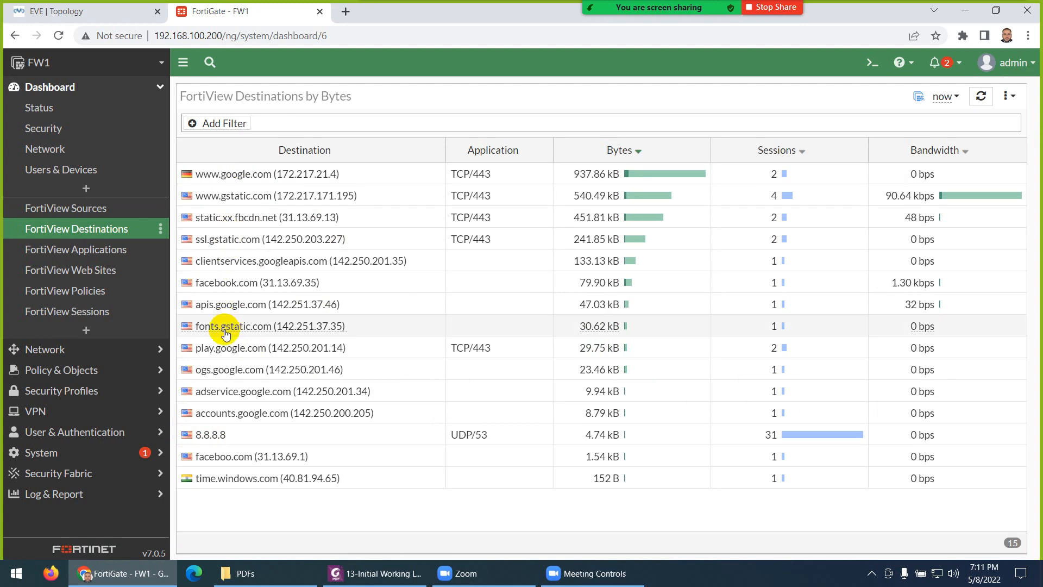
Step: Browse the FortiView Applications, Web Sites and Policies dashboards
{"action": "left_click", "coordinate": [98, 254]}
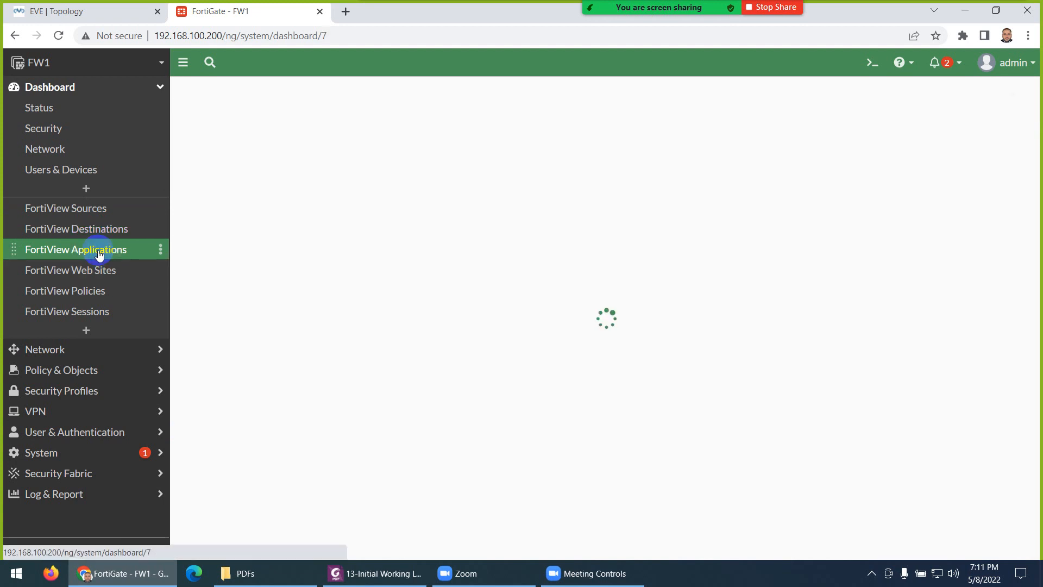
{"action": "left_click", "coordinate": [83, 276]}
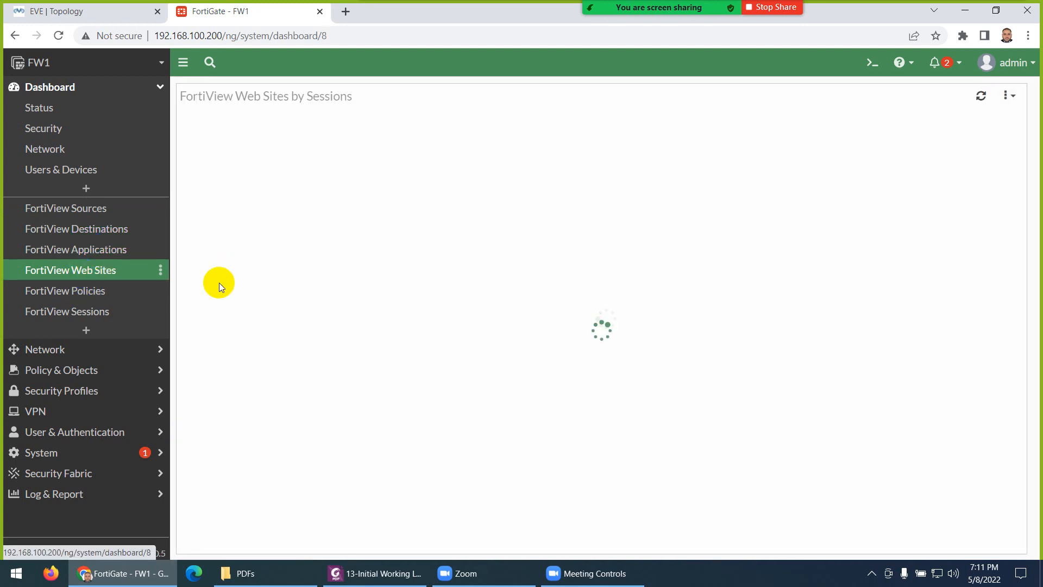
{"action": "left_click", "coordinate": [89, 291]}
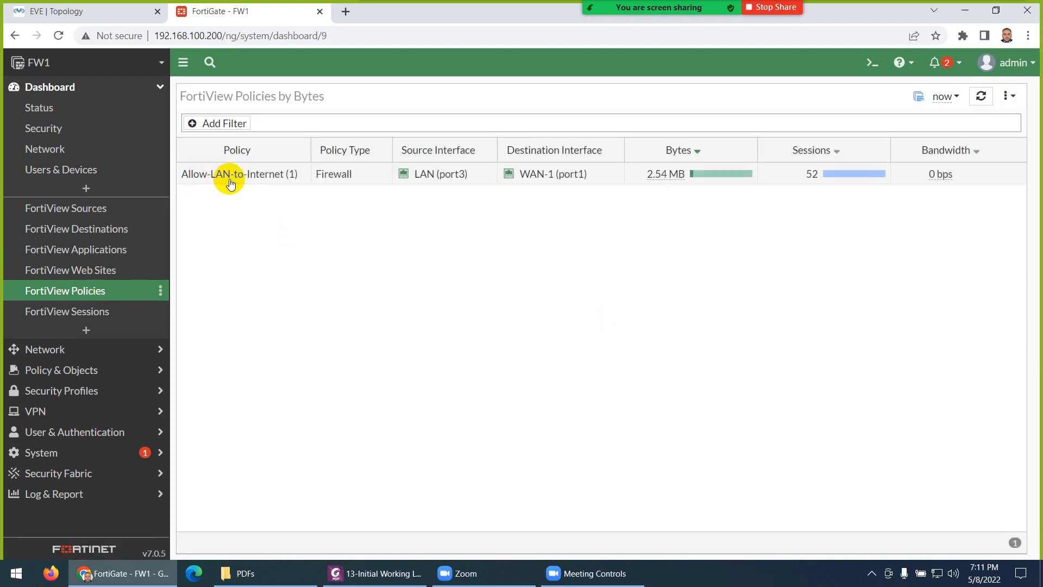
Step: Open FortiView Sessions and select USER-PC's session to 142.251.37.46
{"action": "left_click", "coordinate": [100, 311]}
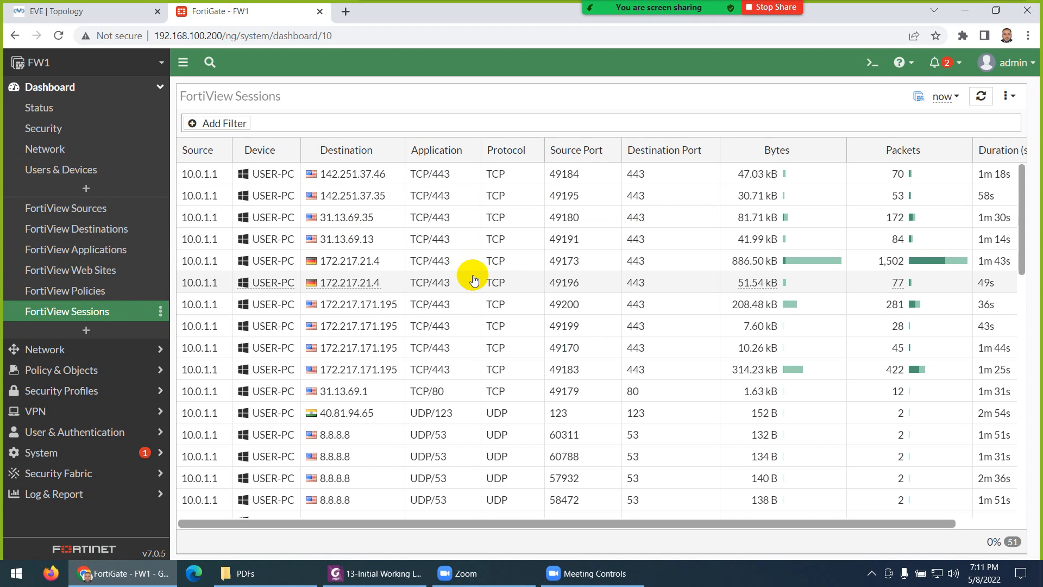
{"action": "left_click", "coordinate": [340, 180]}
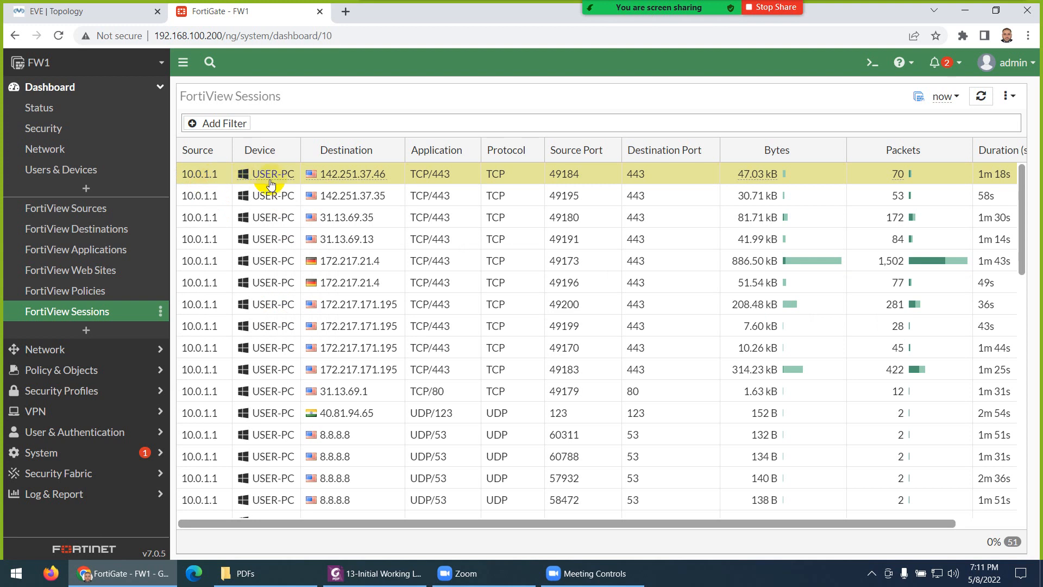
{"action": "mouse_move", "coordinate": [277, 183]}
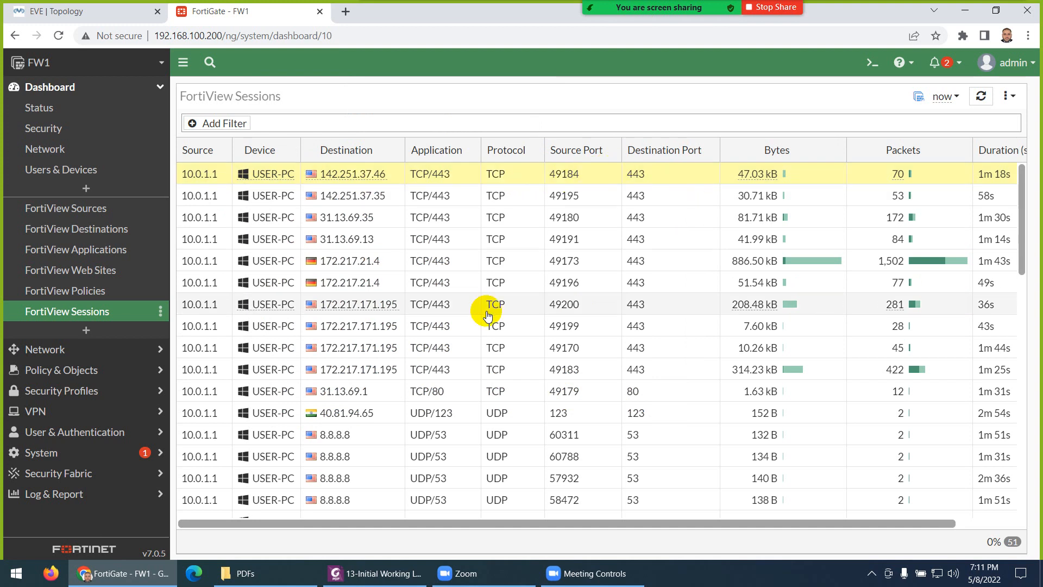
Step: Show the Forward Traffic log without the Source 10.0.2.2 filter, then bring up the lab guide PDF
{"action": "left_click", "coordinate": [45, 501]}
{"action": "left_click", "coordinate": [69, 291]}
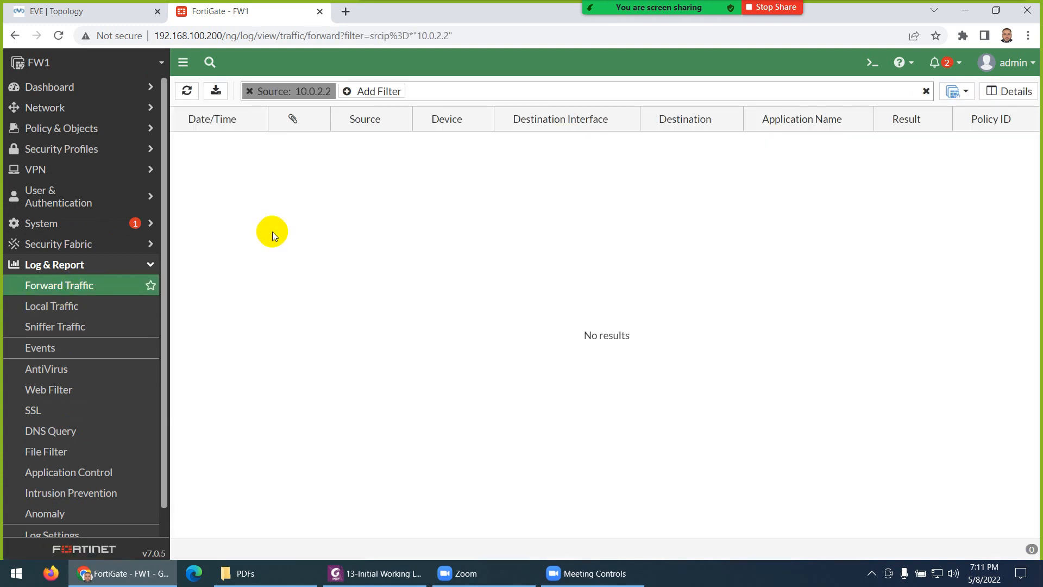
{"action": "left_click", "coordinate": [249, 93]}
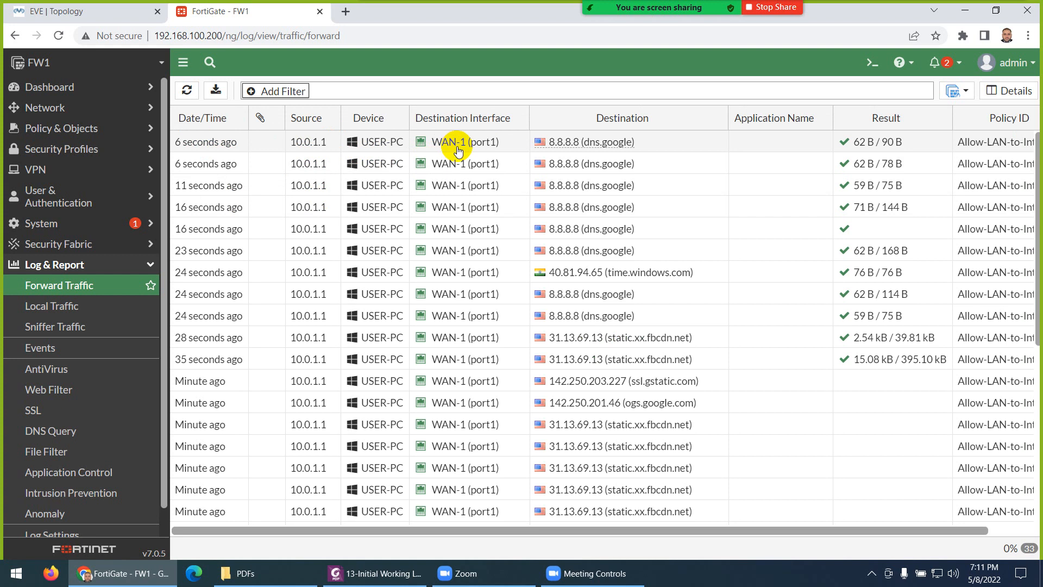
{"action": "mouse_move", "coordinate": [458, 151]}
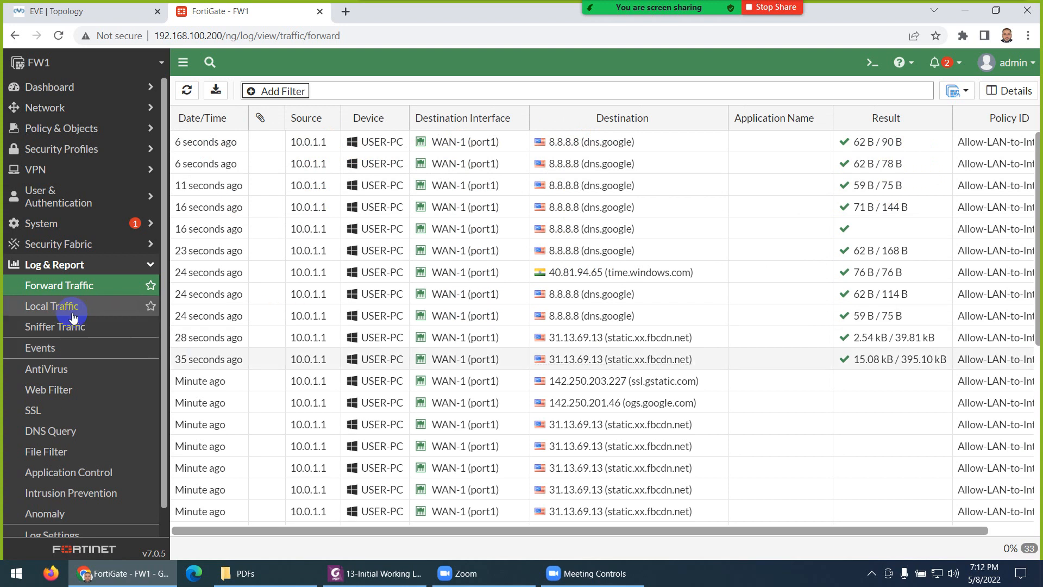
{"action": "left_click", "coordinate": [375, 573]}
Step: Scroll 13-Initial Working Lab.pdf to its final page 10, then minimize Foxit
{"action": "scroll", "coordinate": [425, 346], "scroll_direction": "down", "scroll_amount": 8}
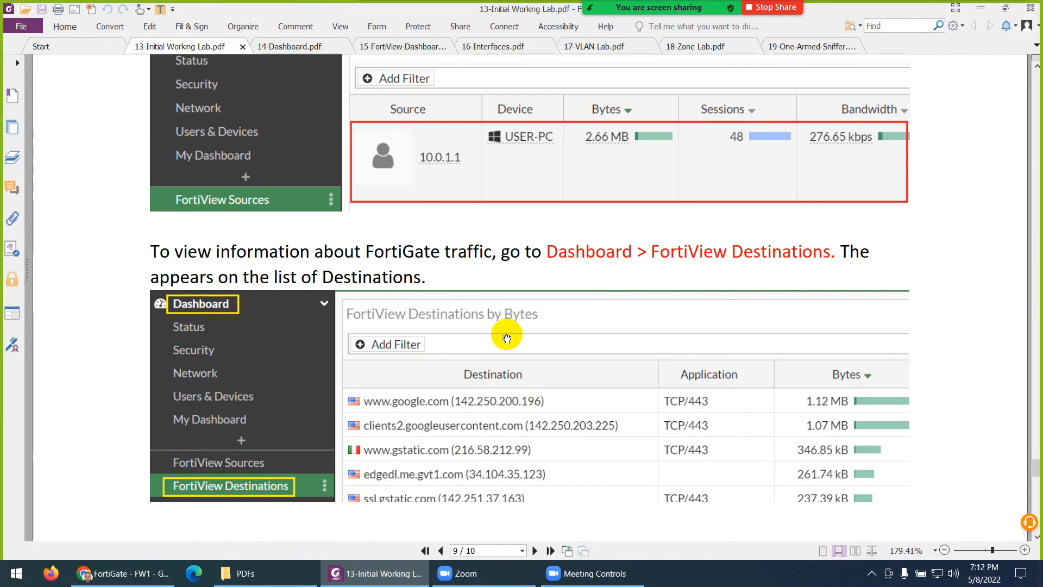
{"action": "scroll", "coordinate": [544, 334], "scroll_direction": "down", "scroll_amount": 1}
{"action": "scroll", "coordinate": [408, 351], "scroll_direction": "down", "scroll_amount": 15}
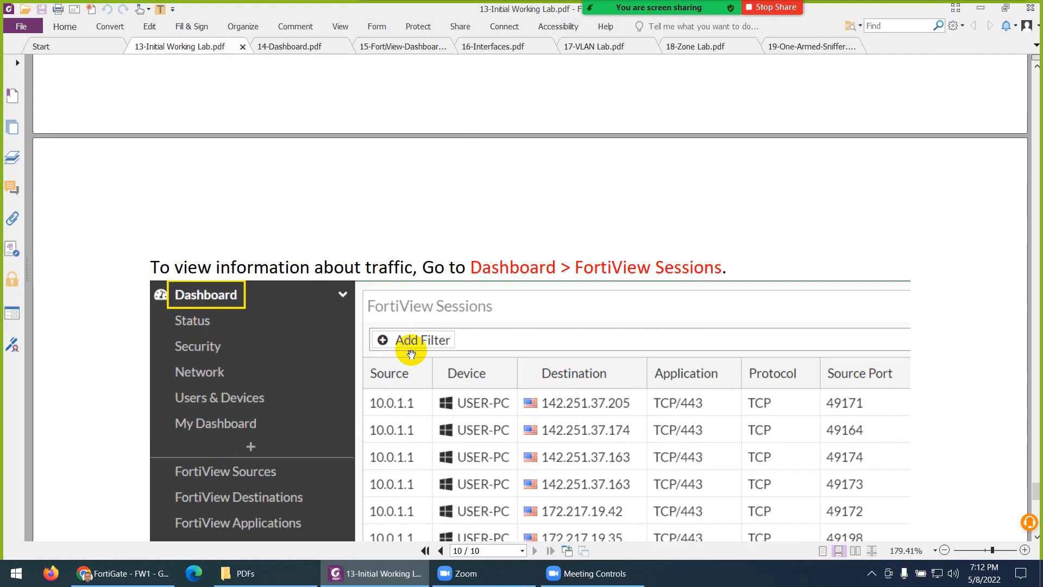
{"action": "scroll", "coordinate": [423, 350], "scroll_direction": "down", "scroll_amount": 10}
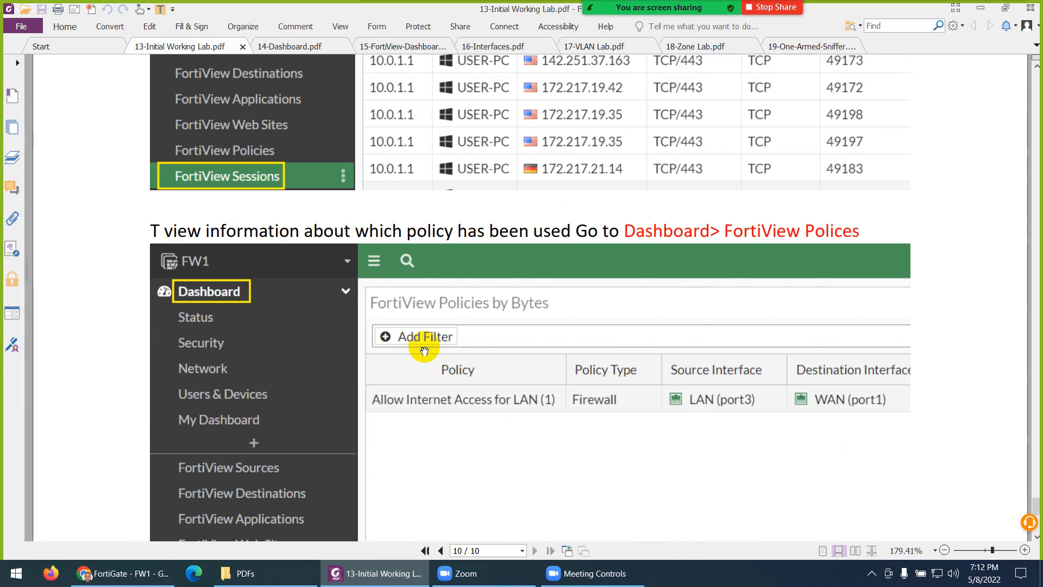
{"action": "scroll", "coordinate": [424, 348], "scroll_direction": "down", "scroll_amount": 12}
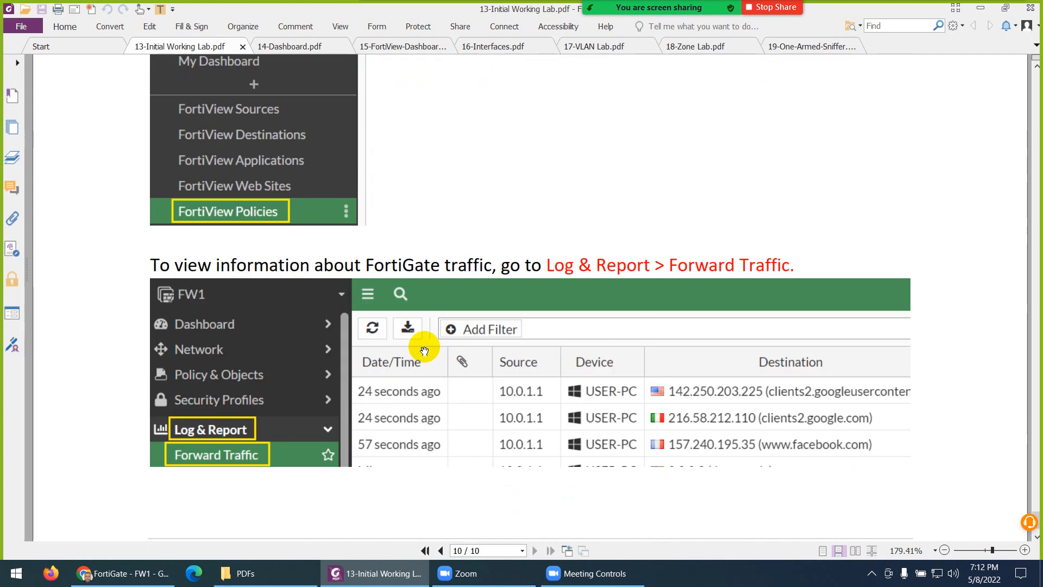
{"action": "scroll", "coordinate": [585, 302], "scroll_direction": "down", "scroll_amount": 2}
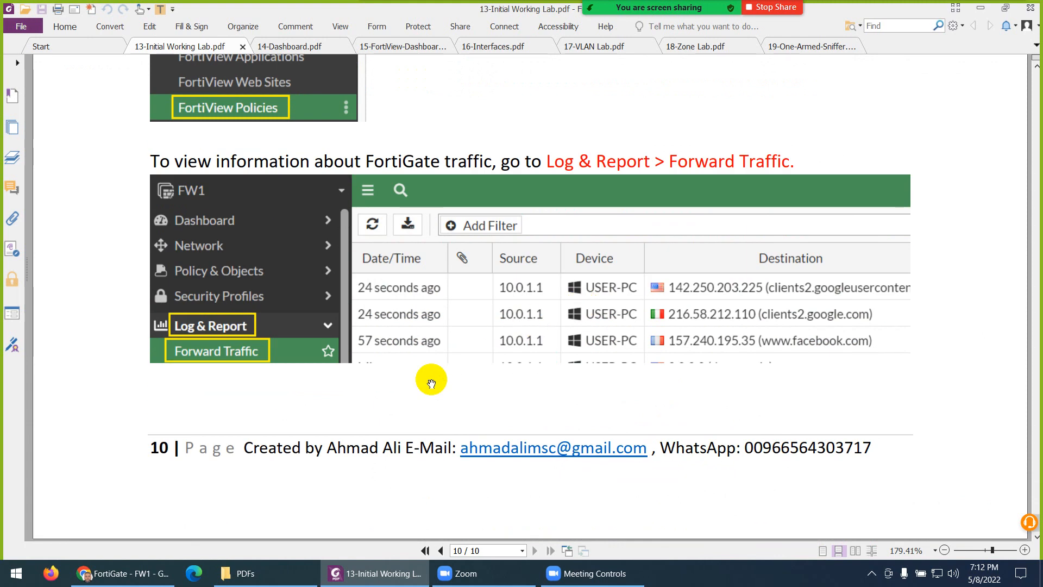
{"action": "left_click", "coordinate": [387, 577]}
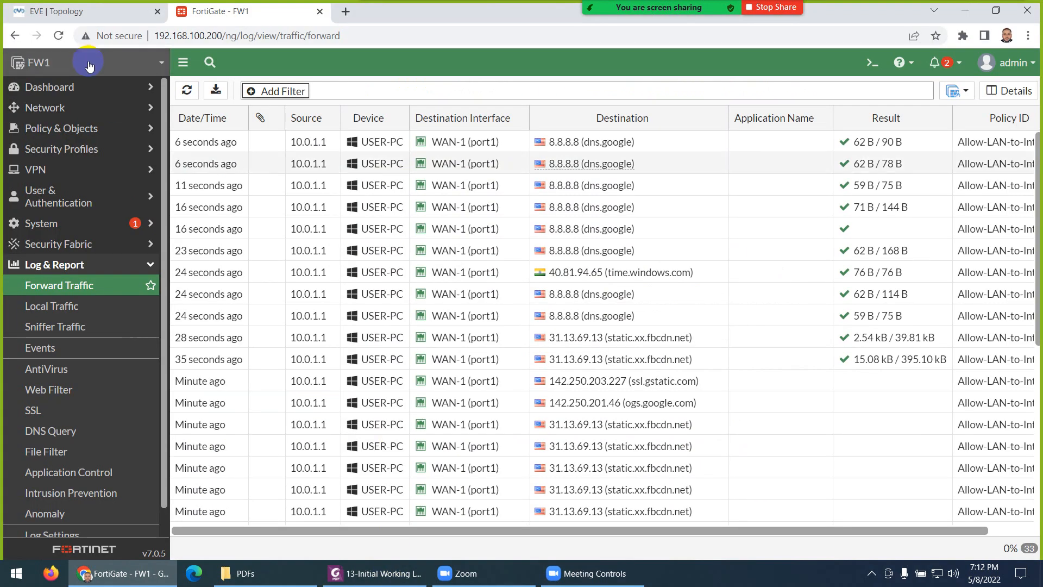
Step: Select FW1 in the EVE-NG lab topology, then bring back the lab guide's Forward Traffic page
{"action": "left_click", "coordinate": [84, 16]}
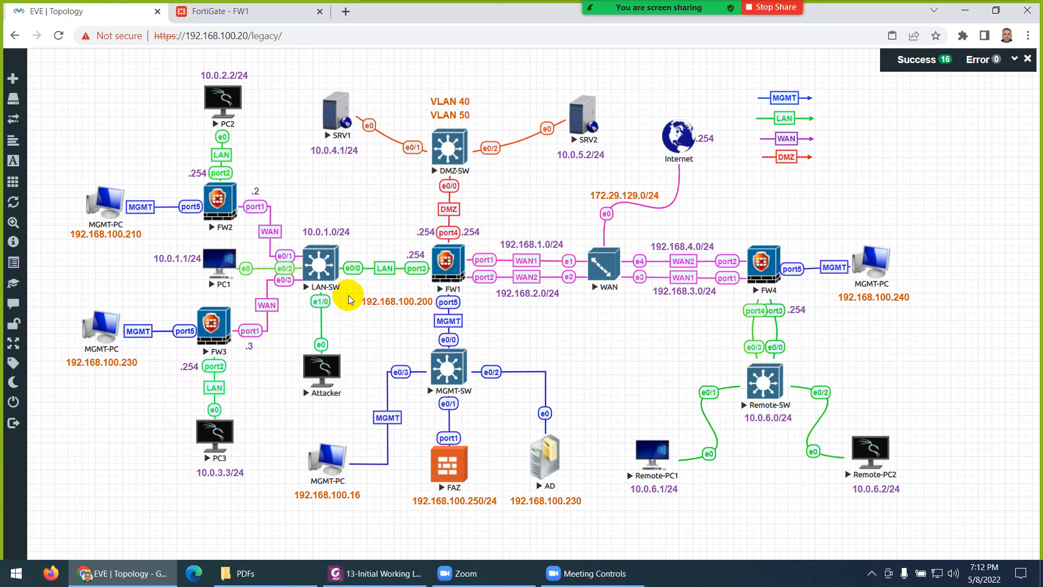
{"action": "left_click", "coordinate": [441, 284]}
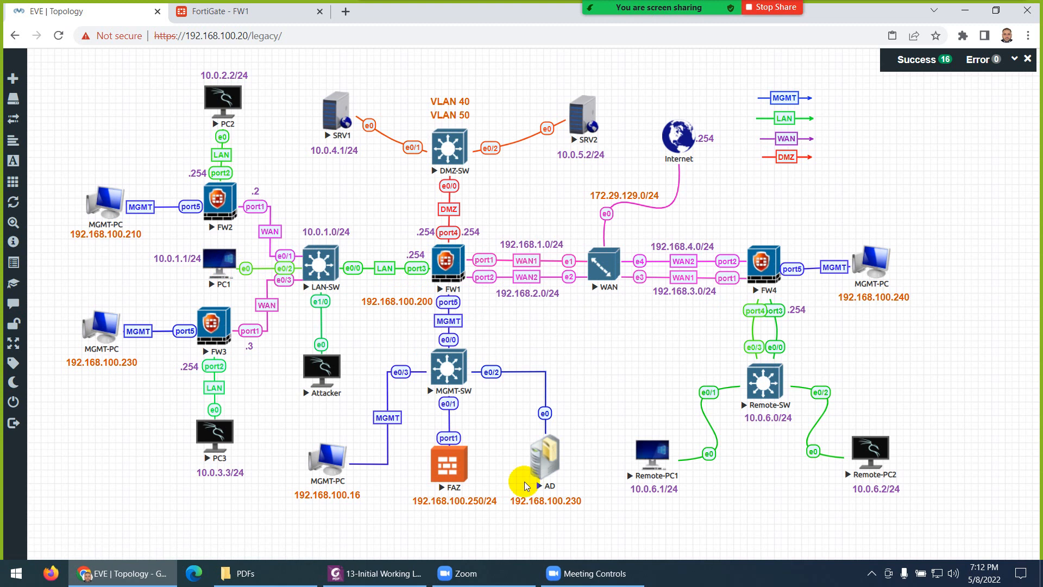
{"action": "left_click", "coordinate": [375, 573]}
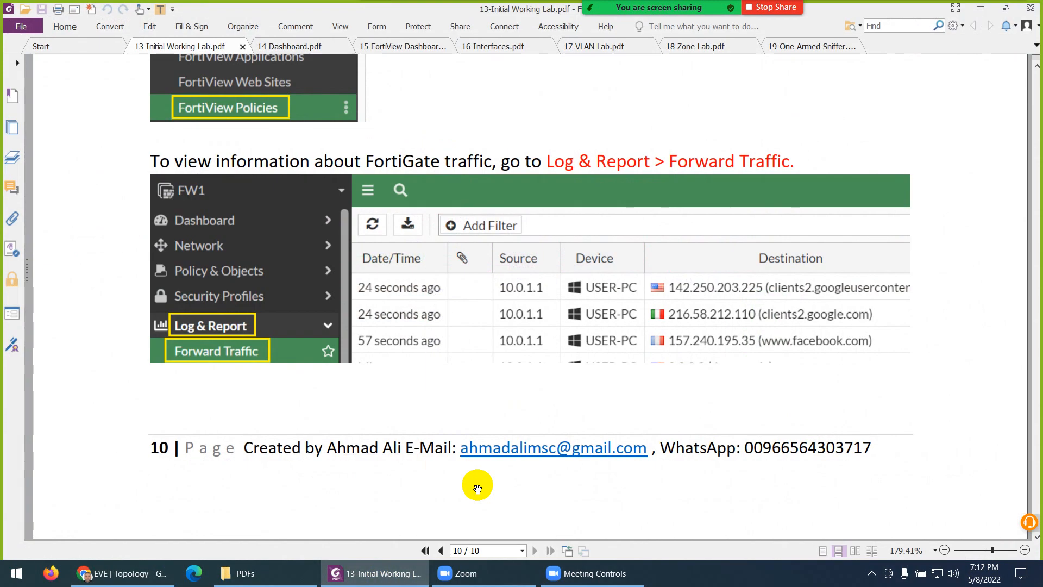